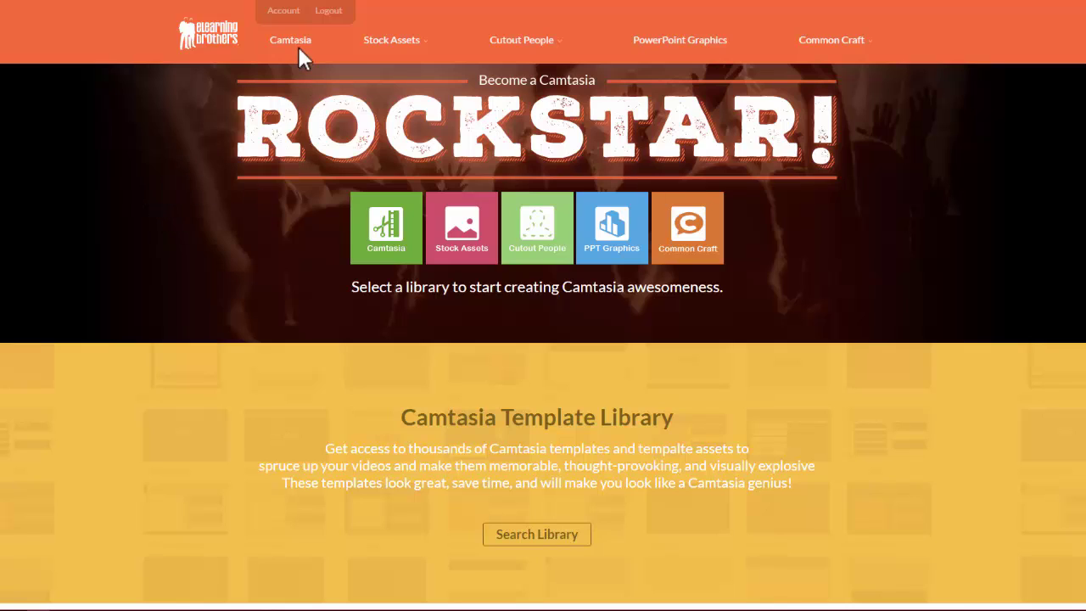
Step: Open the Lush: Camtasia Theme product page from the Camtasia Themes results
mouse_move(291, 40)
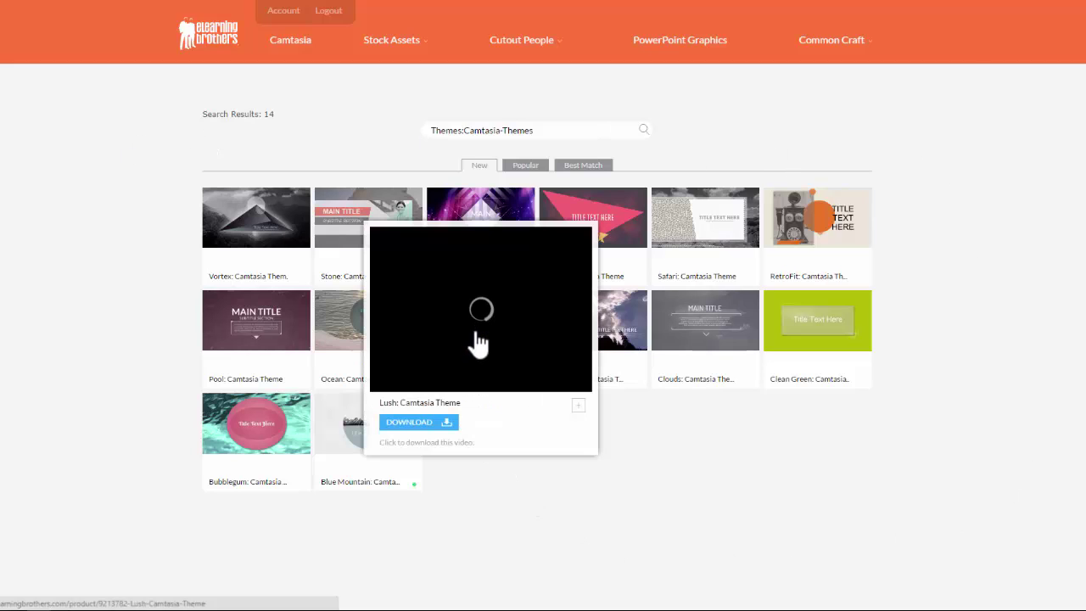
left_click(475, 333)
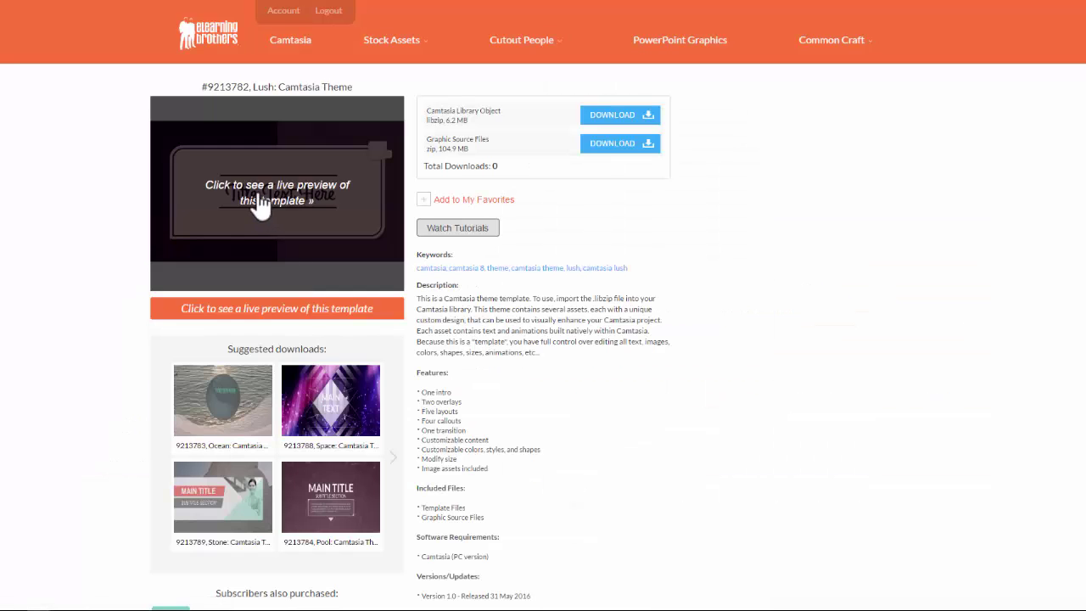
left_click(283, 208)
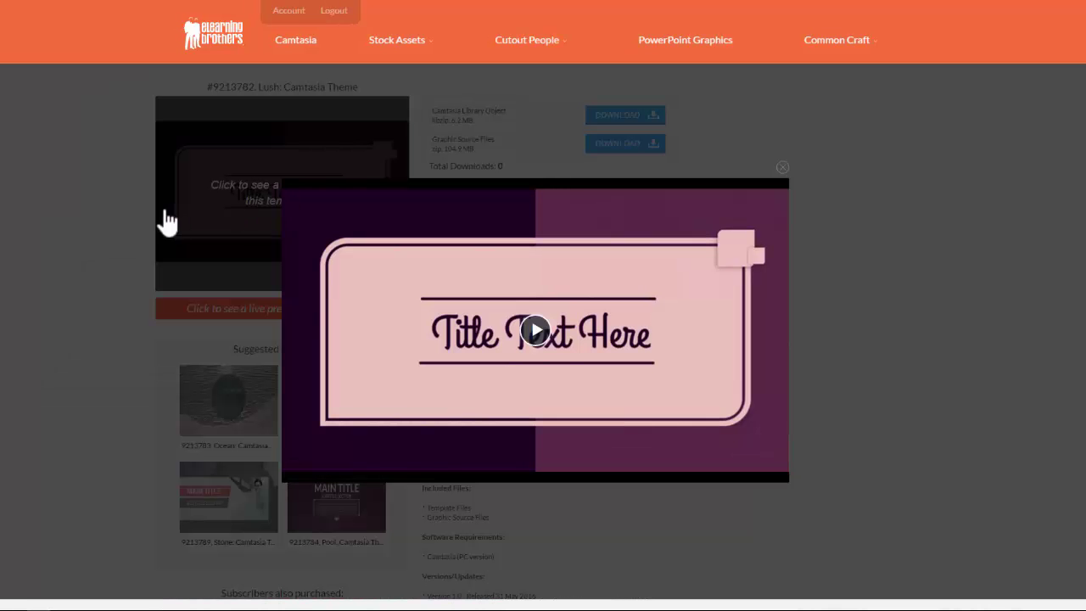
left_click(535, 330)
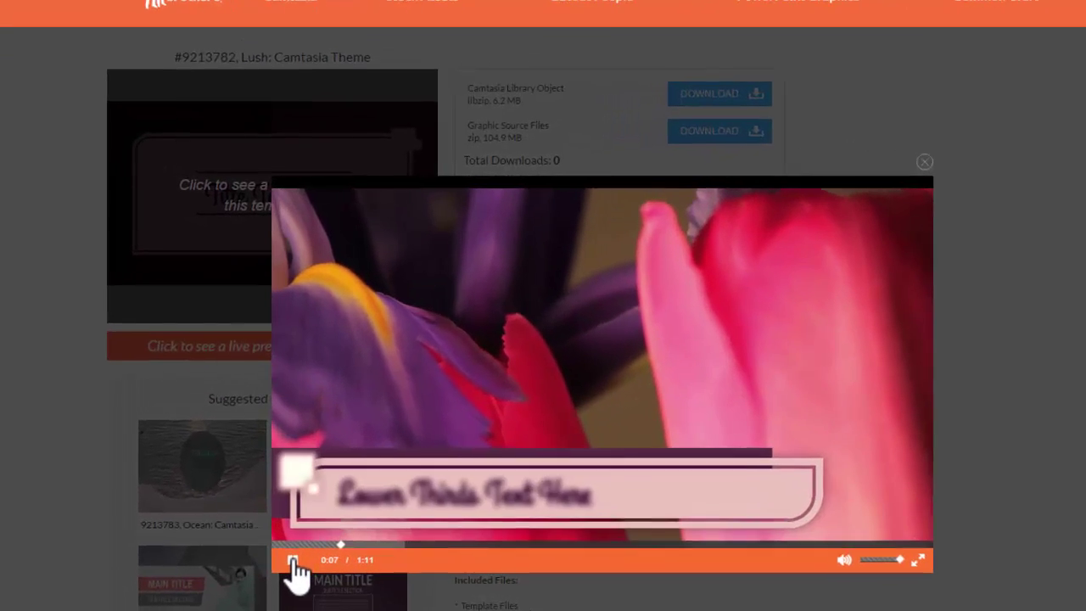
left_click(64, 238)
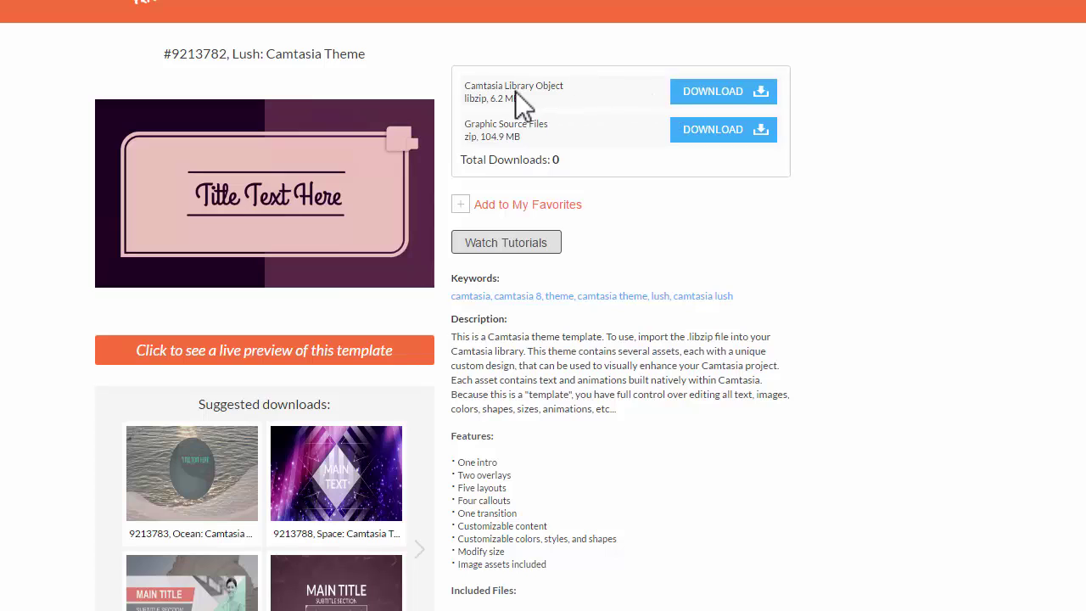
Step: Highlight the libzip and Graphic Source Files details, then download the 6.2 MB Camtasia Library Object
left_click_drag(524, 98, 466, 87)
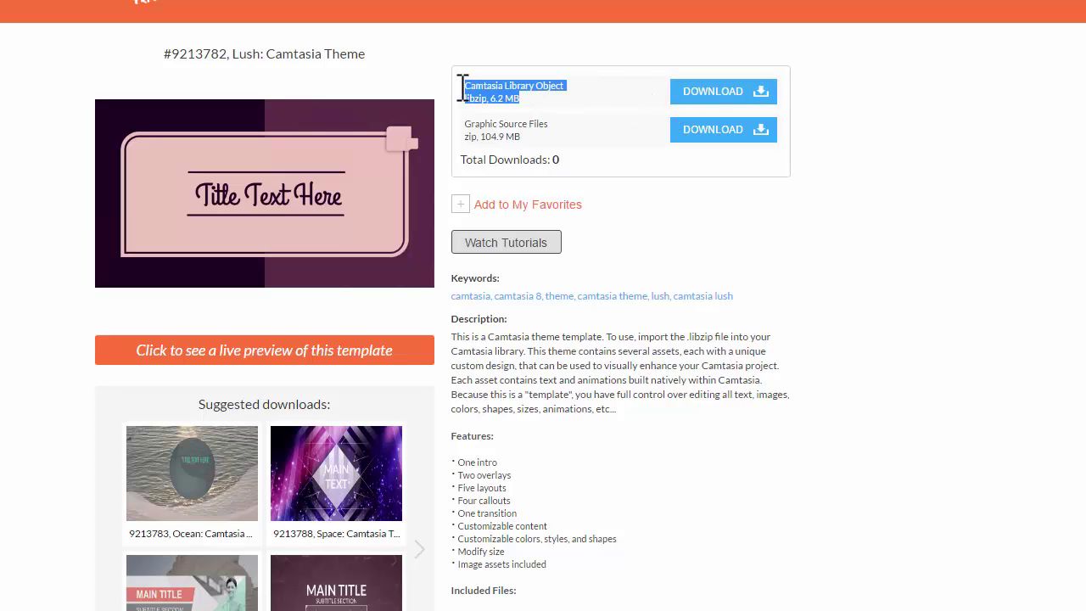
left_click(486, 98)
left_click_drag(486, 99, 467, 98)
left_click(535, 98)
left_click_drag(550, 126, 459, 126)
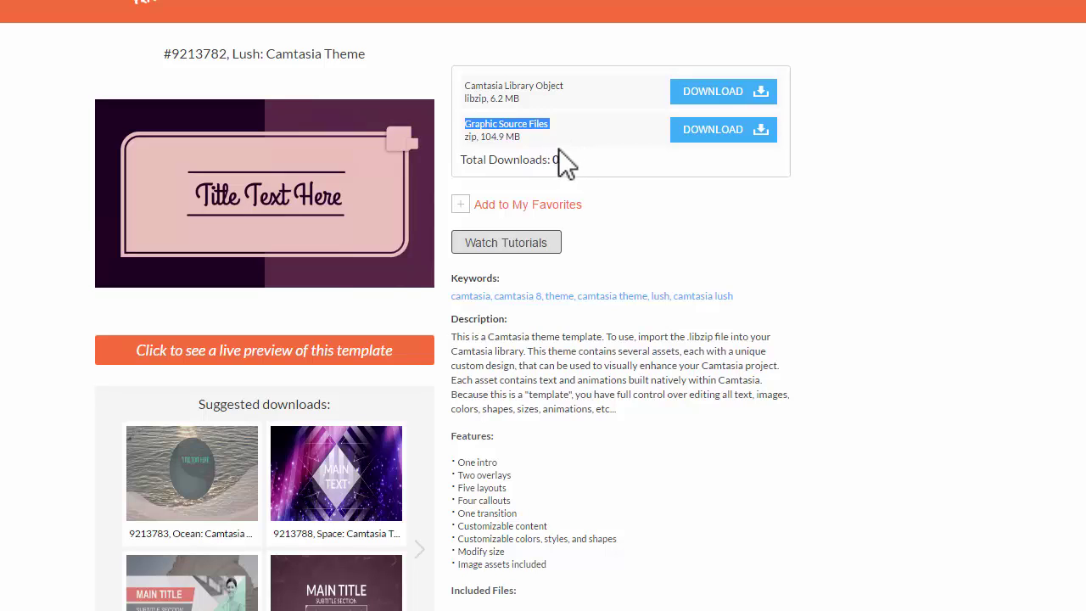
left_click(582, 95)
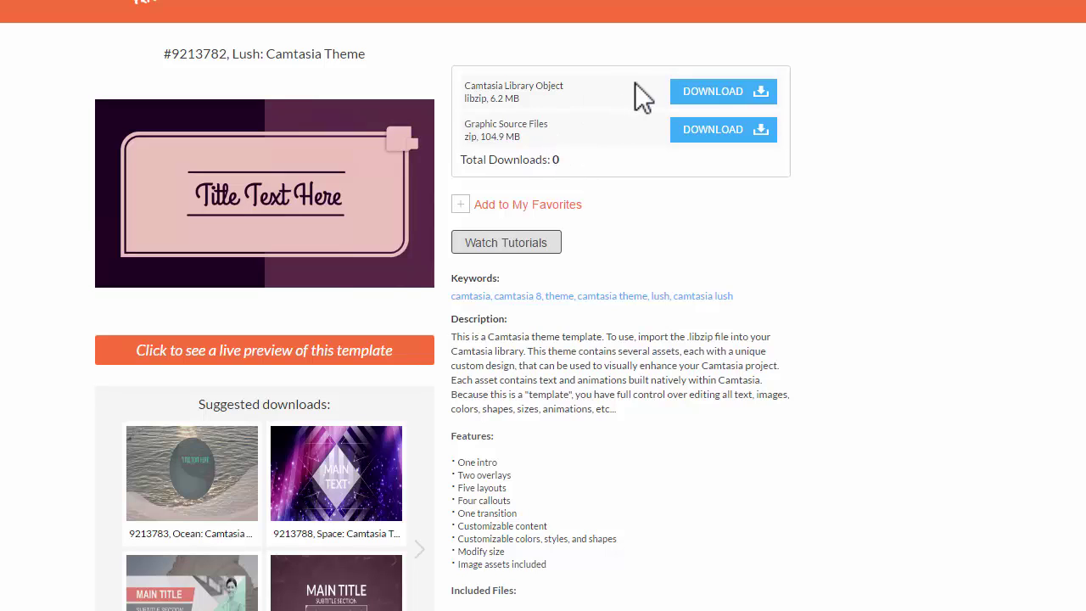
left_click(706, 94)
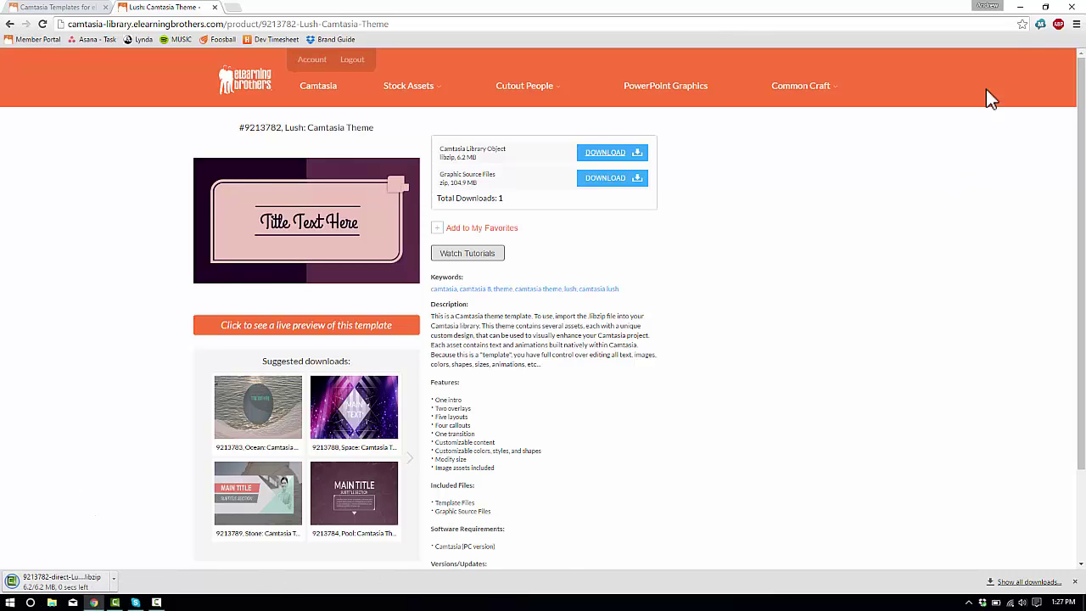
Step: Return to Camtasia Studio and collapse the Music - Aurin Bee library folder
left_click(1022, 8)
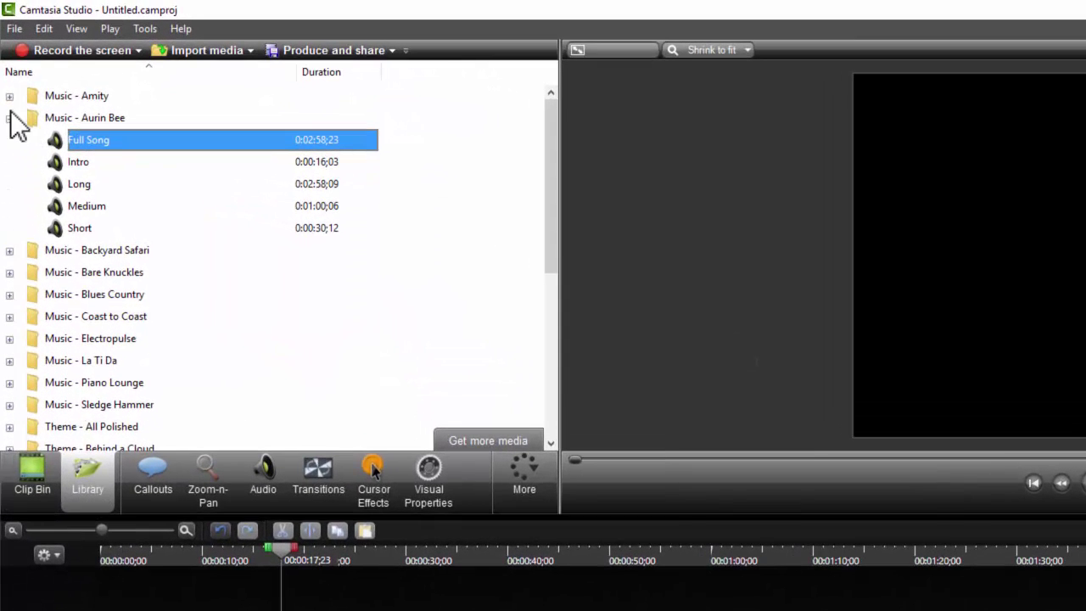
left_click(10, 118)
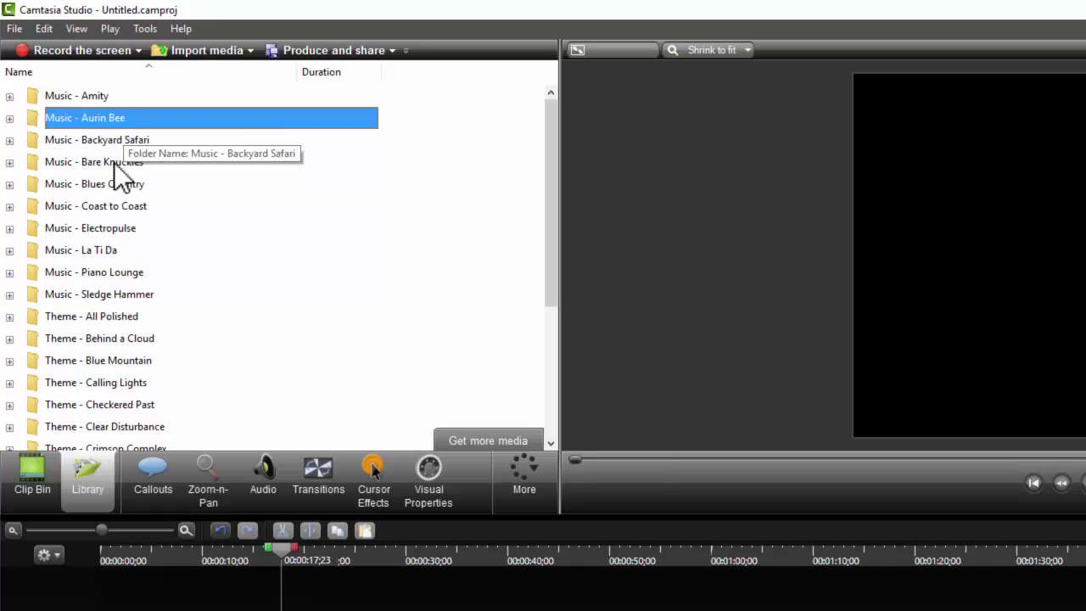
scroll(119, 189, "down", 4)
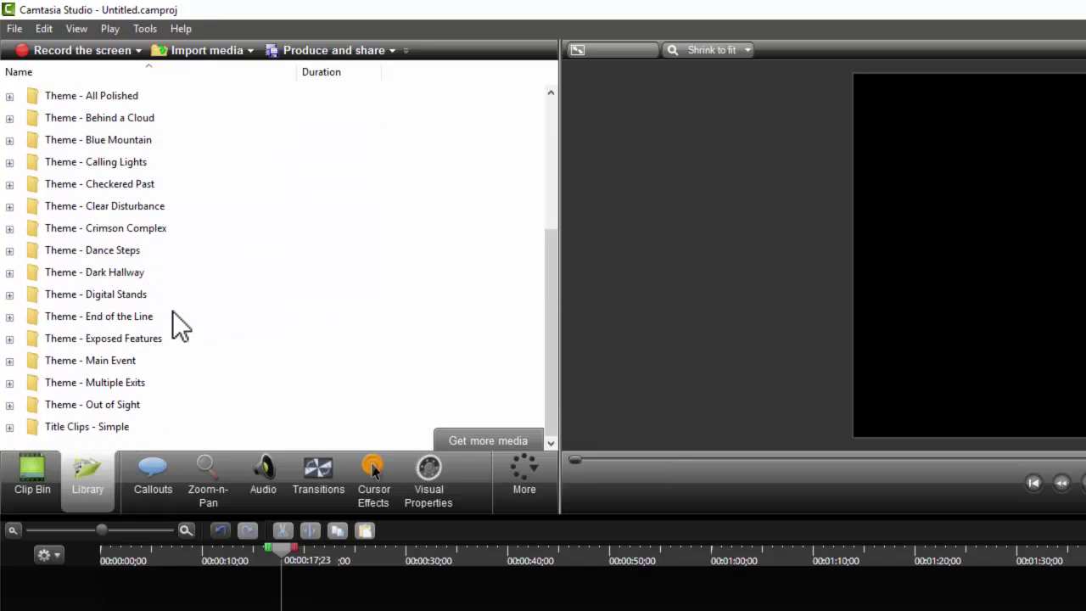
Step: Check the Theme - Exposed Features folder options, then bring up File Explorer
right_click(376, 342)
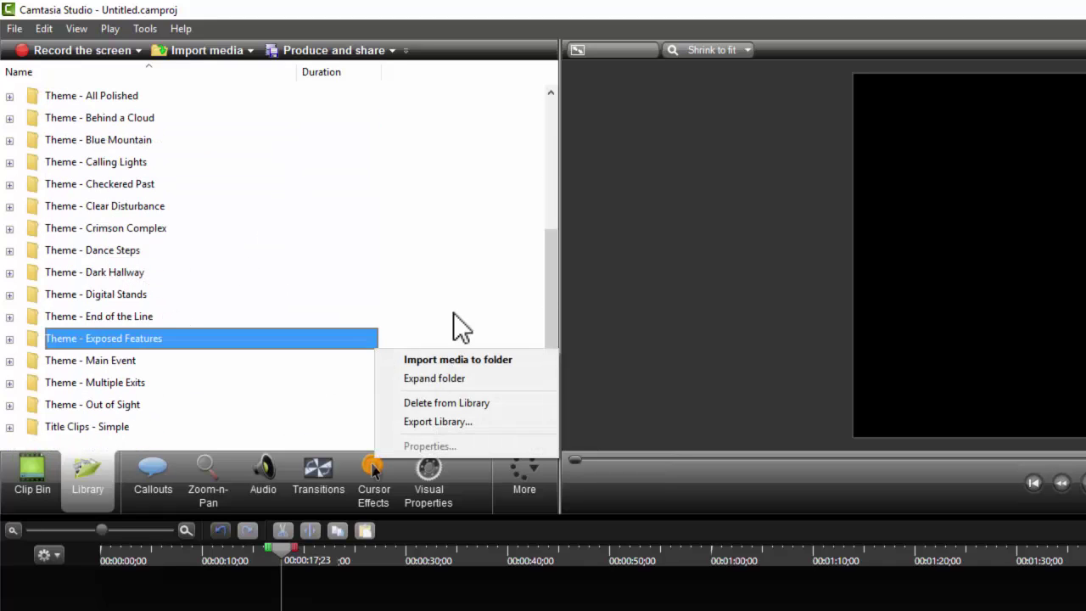
key("Escape")
key("Home")
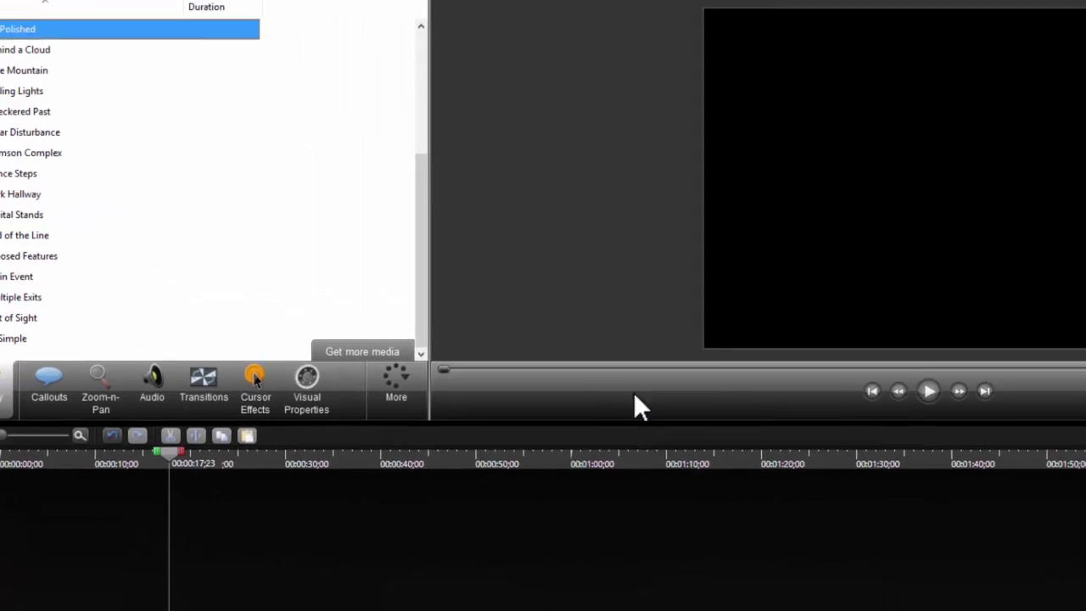
key("super+e")
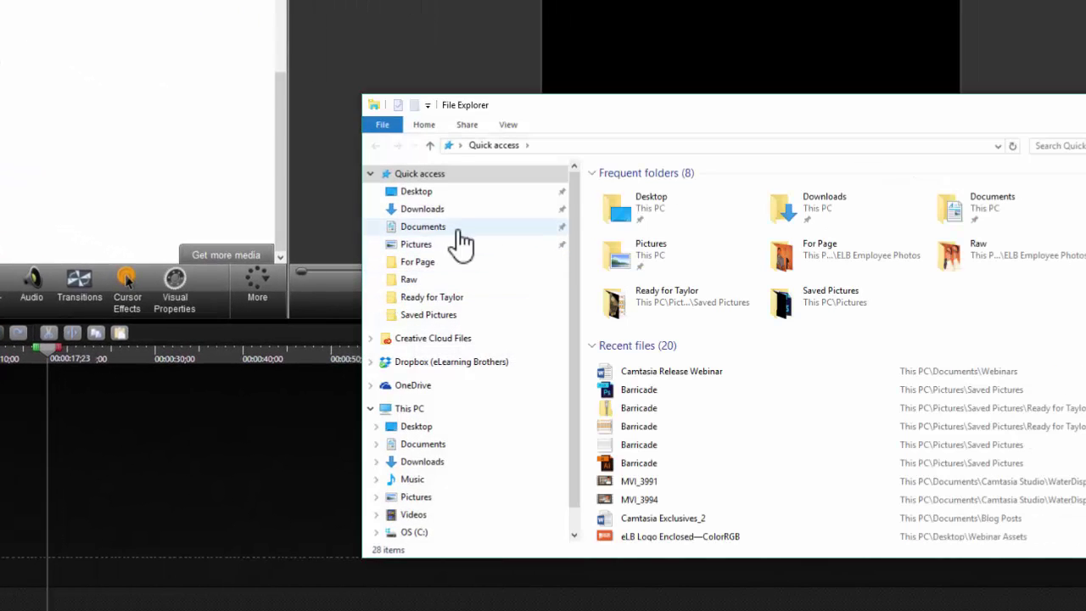
Step: Go to the Downloads folder holding the Lush .libzip file
left_click(429, 209)
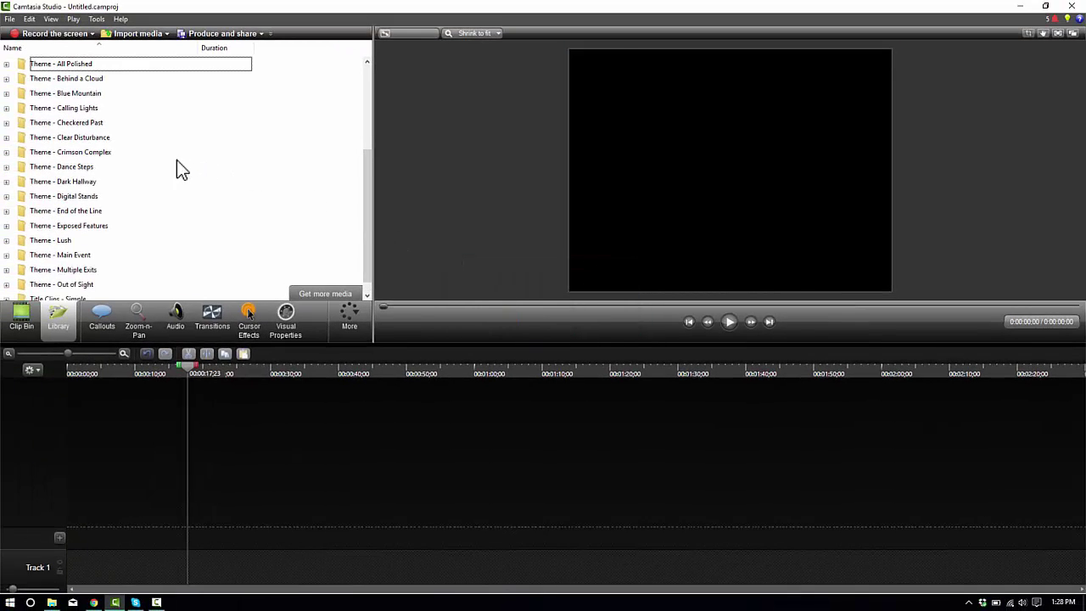
Step: Expand the Theme - Lush folder in the Library to show its assets
scroll(169, 178, "down", 1)
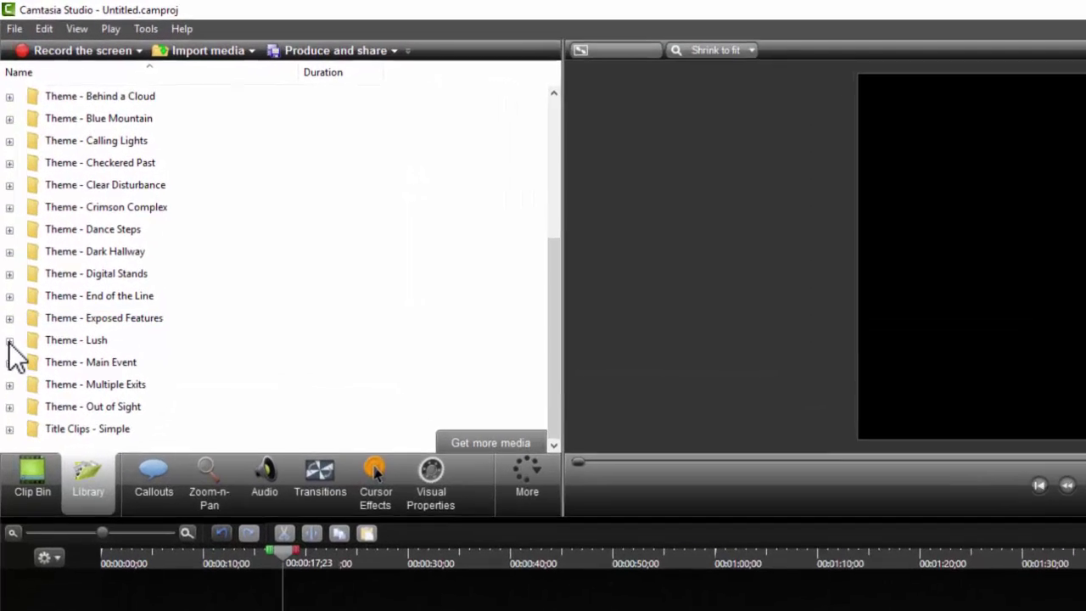
left_click(7, 226)
scroll(170, 204, "down", 1)
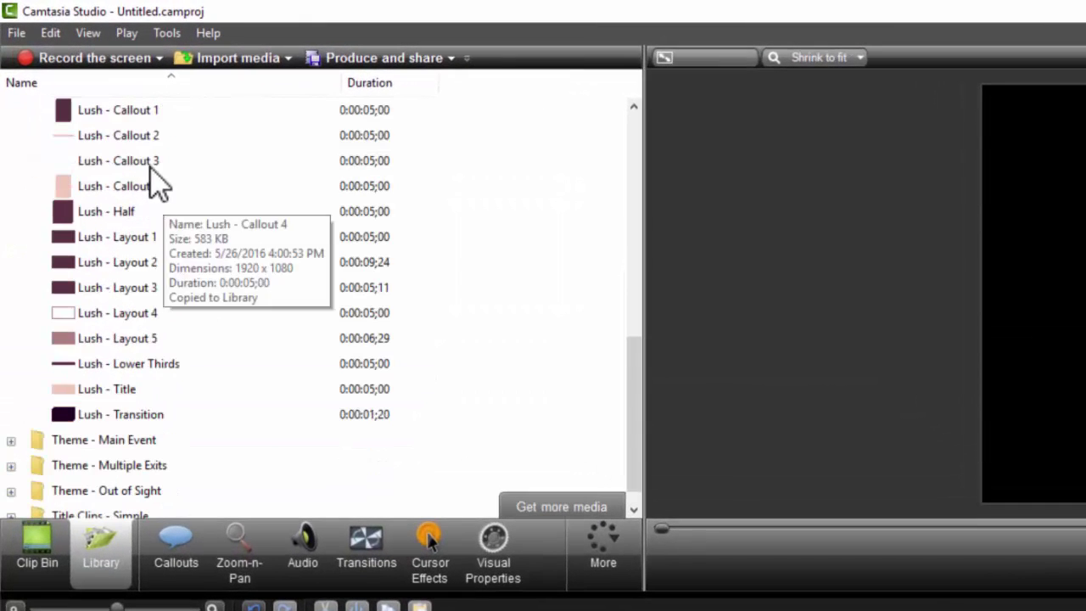
mouse_move(633, 431)
left_mouse_down()
mouse_move(637, 404)
mouse_move(637, 415)
left_mouse_up()
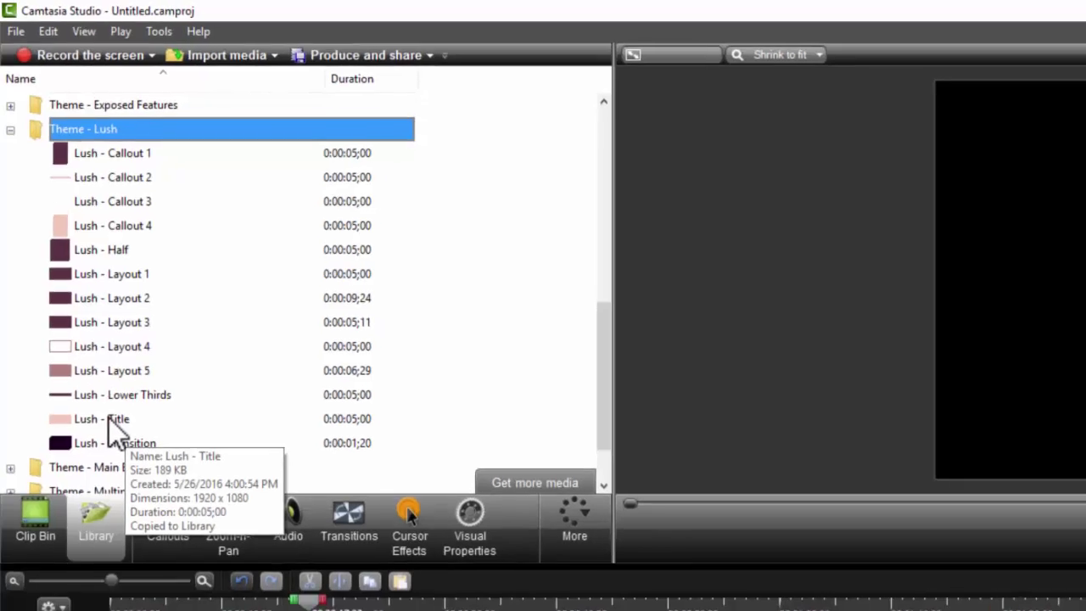
Step: Preview the Lush - Title clip, then play the Lush - Transition clip twice
left_click(113, 440)
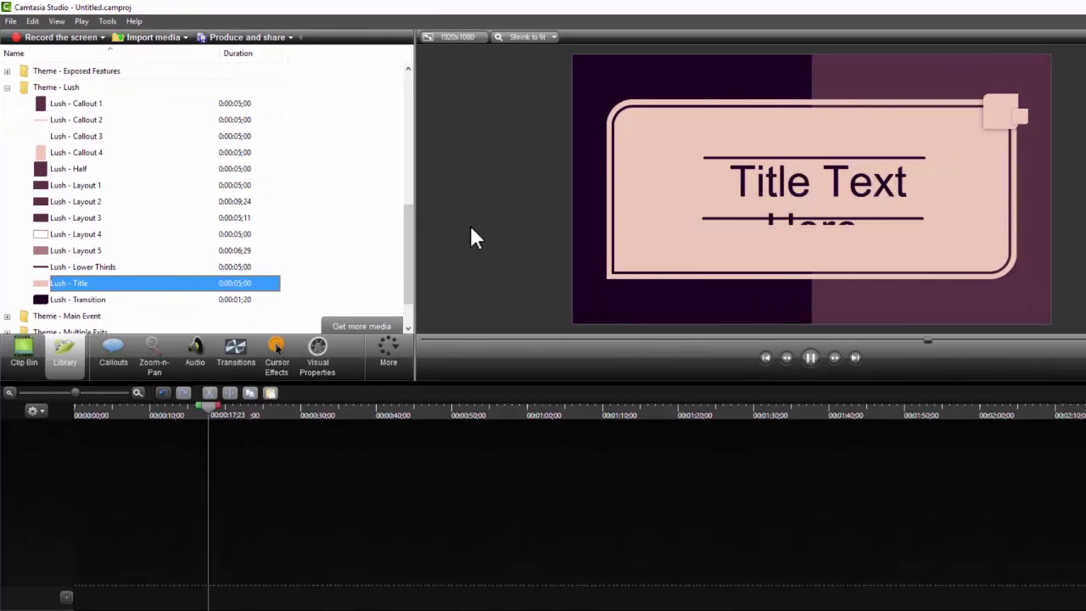
left_click(68, 302)
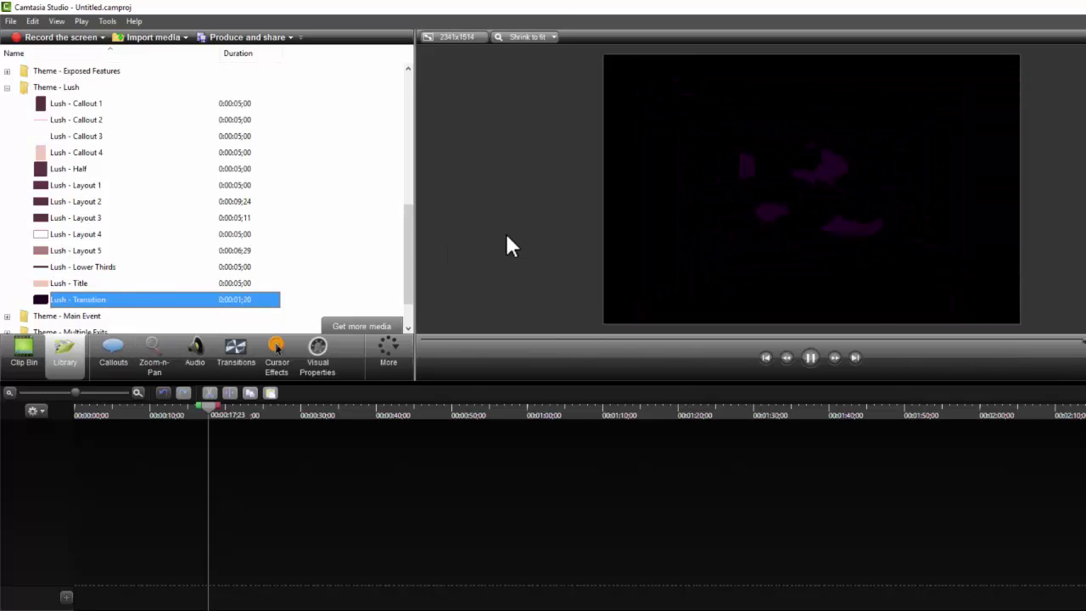
left_click(90, 304)
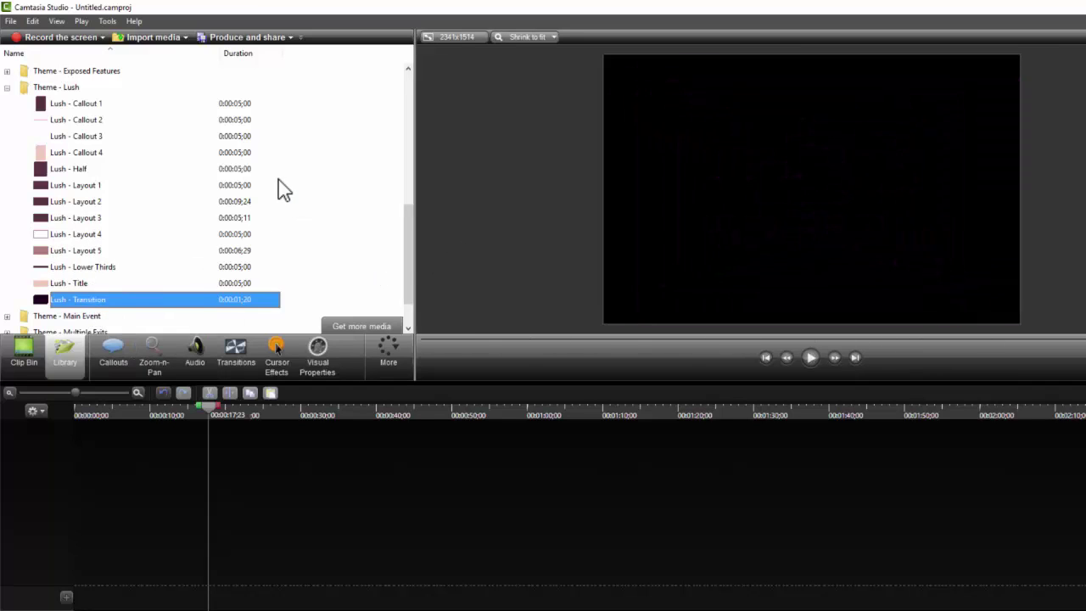
Step: Drop the Lush - Title clip at the start of Track 1 and scrub its opening
left_click_drag(77, 285, 119, 585)
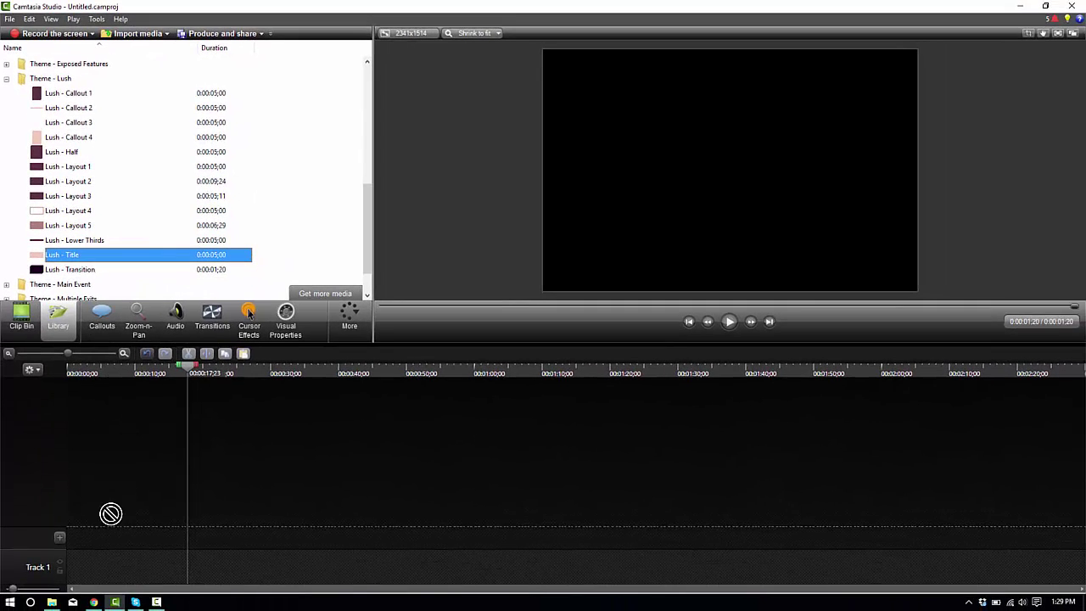
left_click_drag(107, 527, 84, 585)
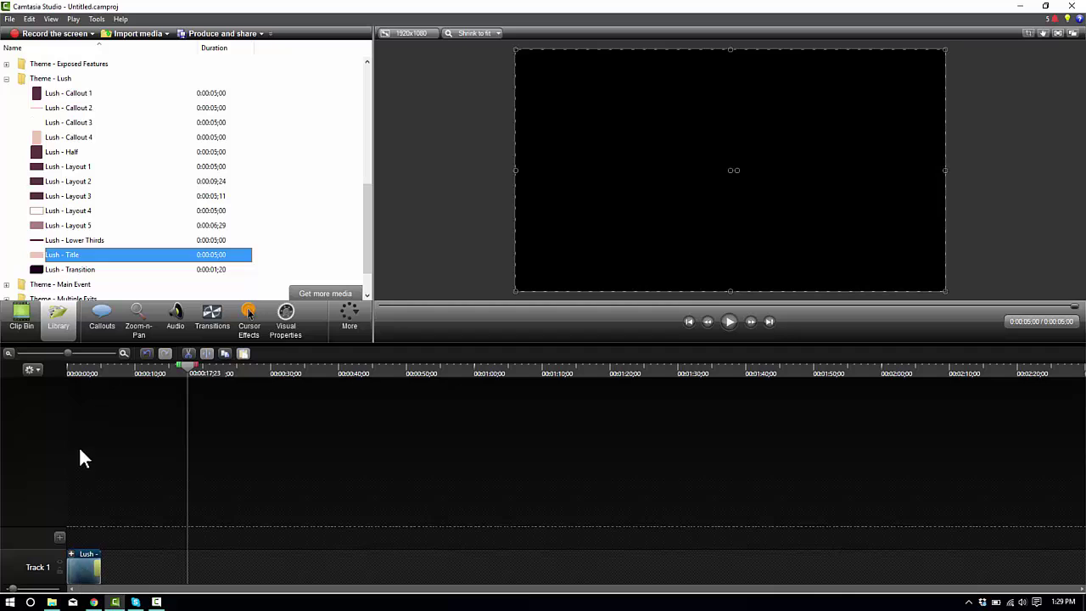
mouse_move(86, 367)
left_mouse_down()
mouse_move(51, 366)
mouse_move(100, 368)
mouse_move(69, 370)
mouse_move(82, 368)
left_mouse_up()
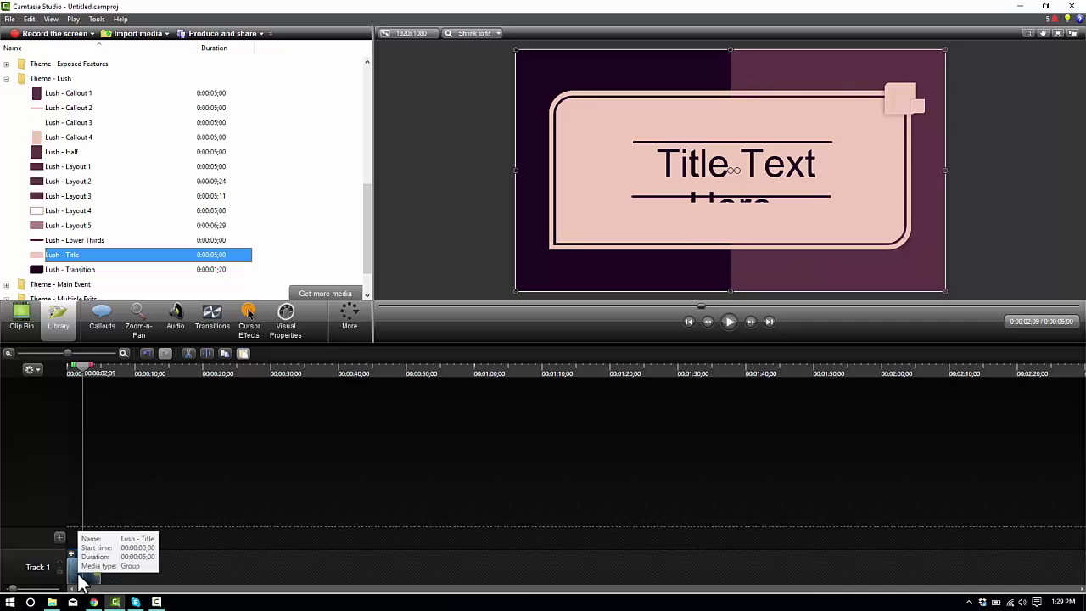
Step: Ungroup the title clip onto separate tracks and replay its build-in animation
right_click(87, 573)
left_click(93, 527)
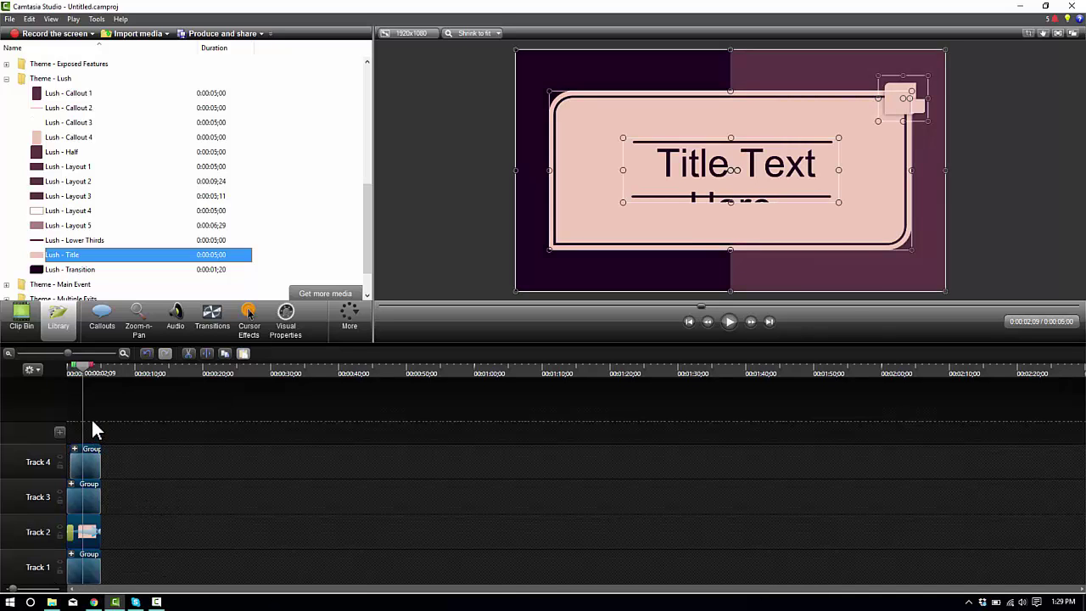
mouse_move(82, 366)
left_mouse_down()
mouse_move(62, 366)
mouse_move(87, 373)
left_mouse_up()
Step: Zoom the timeline in four levels and select the title text clip on Track 2
left_click(126, 355)
left_click(126, 355)
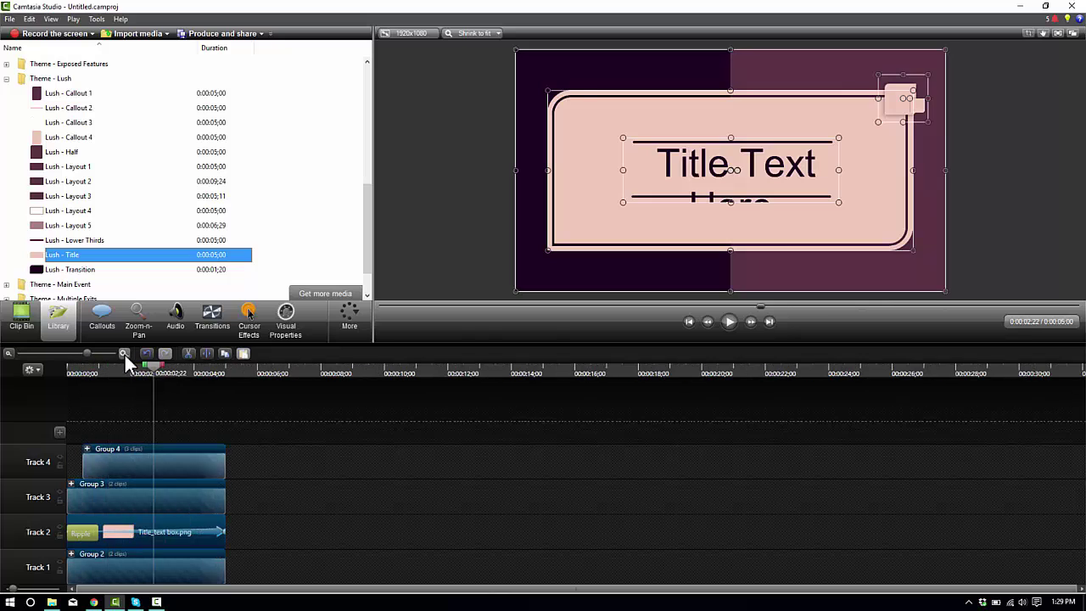
left_click(126, 354)
left_click(126, 355)
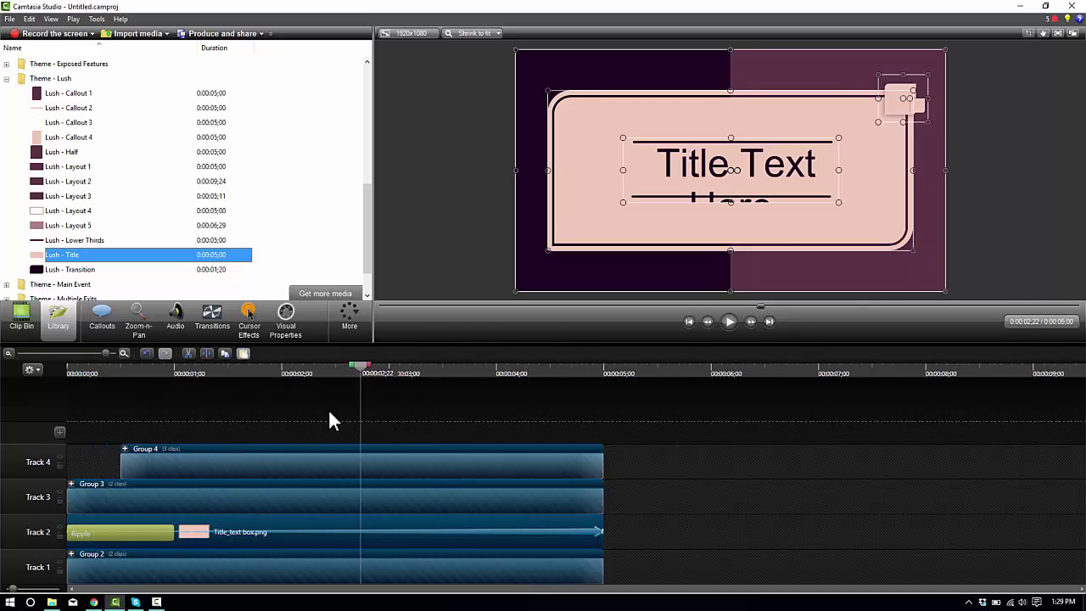
scroll(643, 172, "down", 2)
left_click(653, 174)
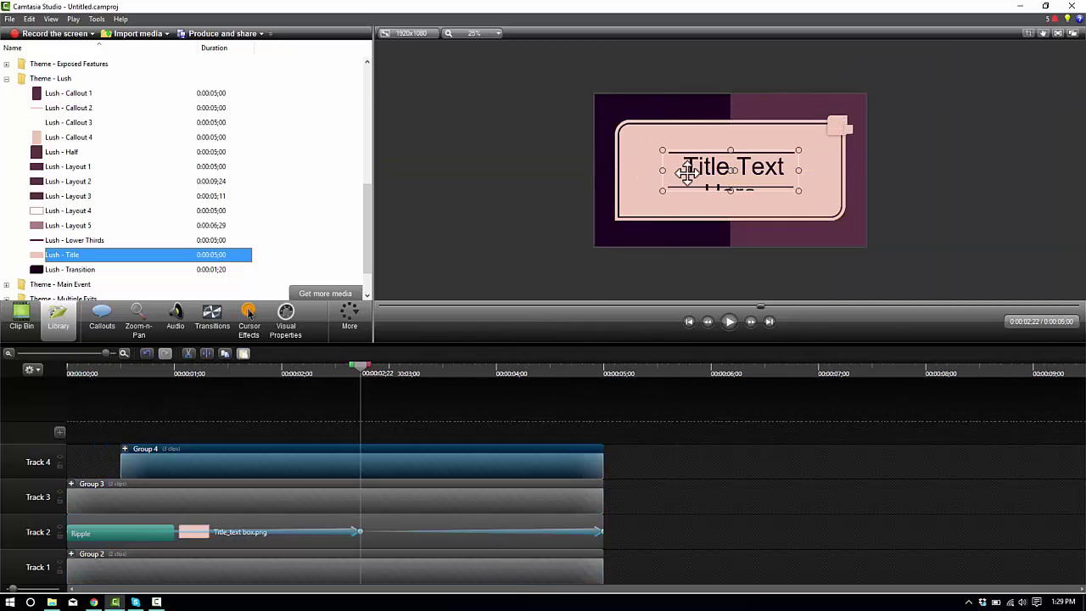
scroll(564, 147, "up", 2)
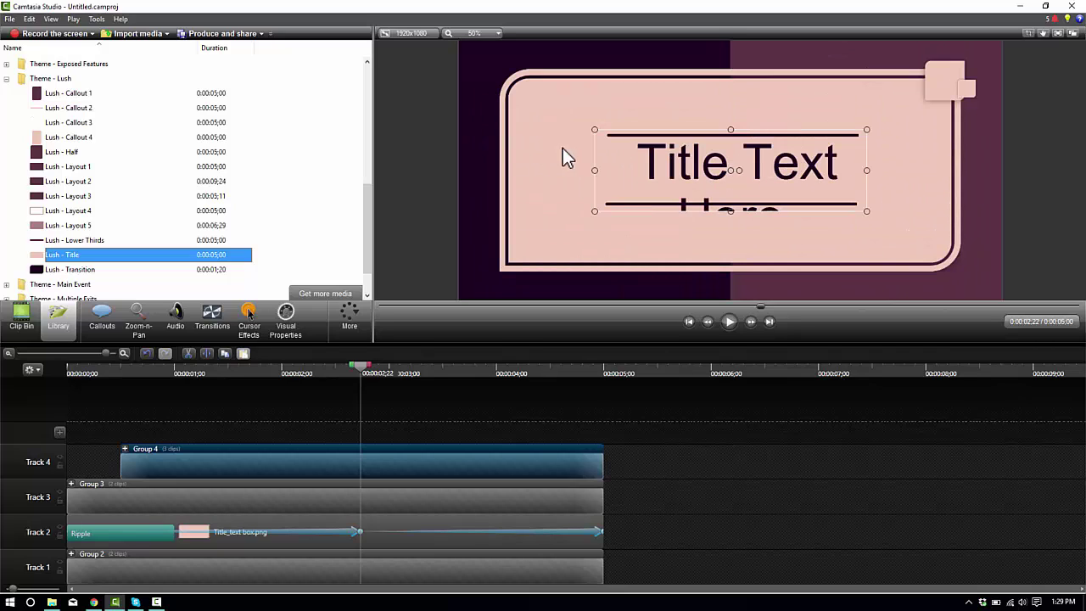
scroll(496, 241, "down", 1)
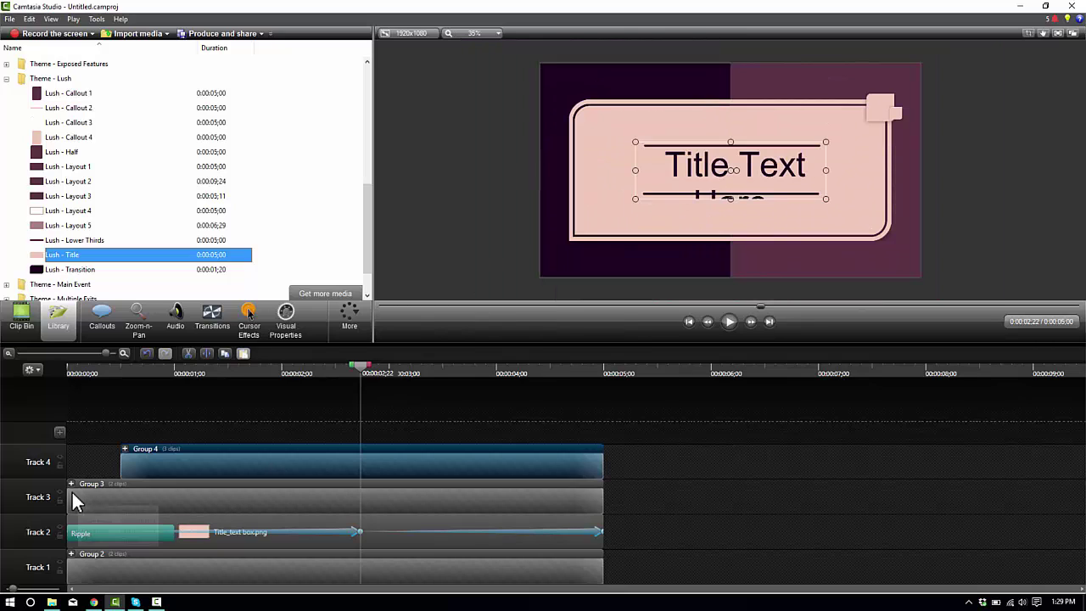
Step: Ungroup the grouped title clips and select the Text 1 callout at 0:00:01;28
right_click(282, 466)
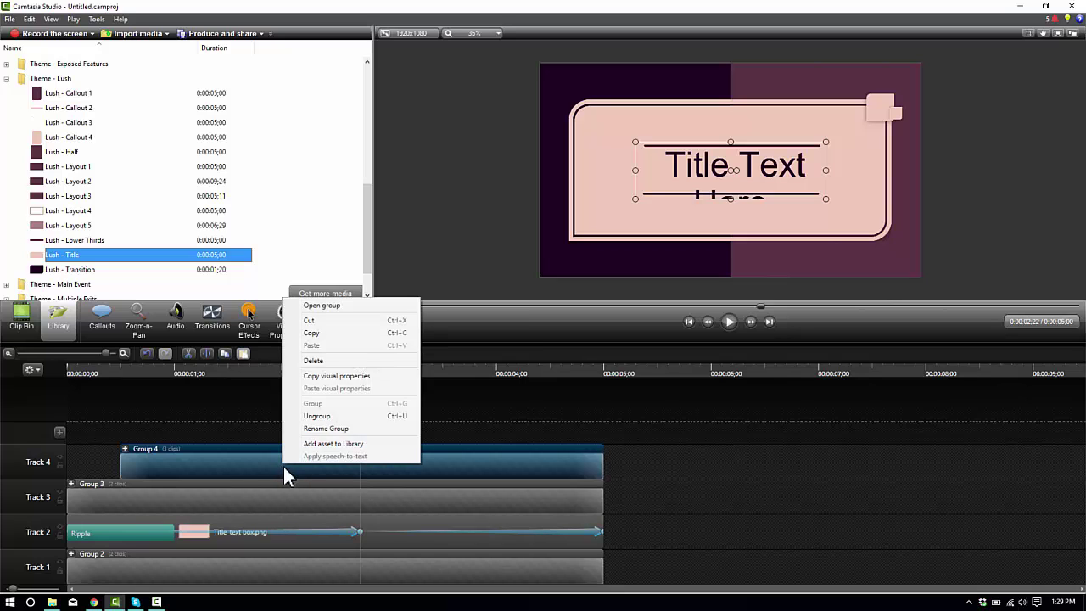
left_click(316, 415)
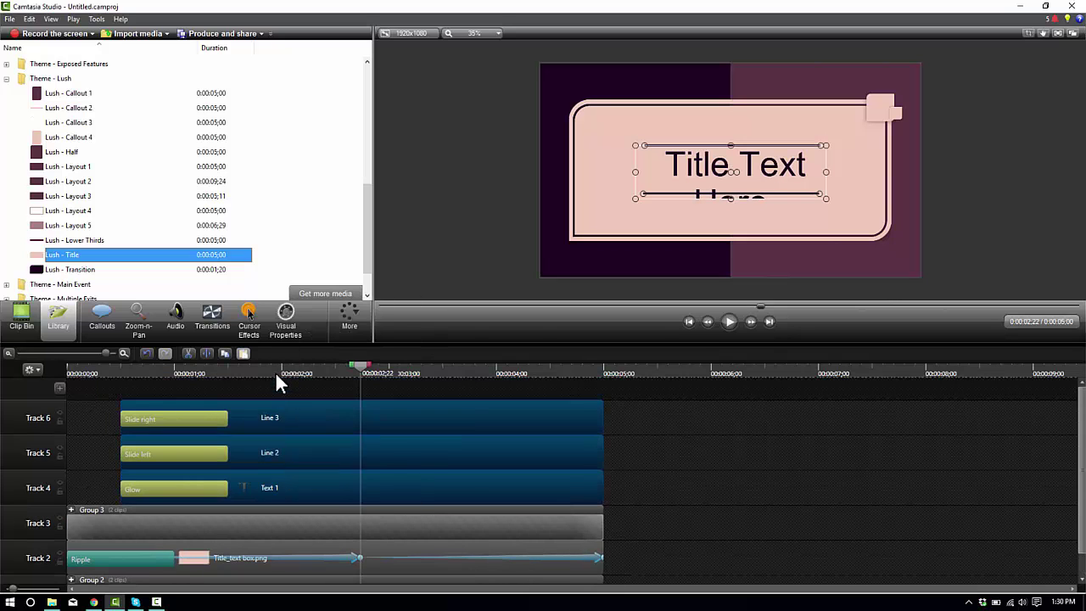
left_click(276, 371)
left_click(312, 492)
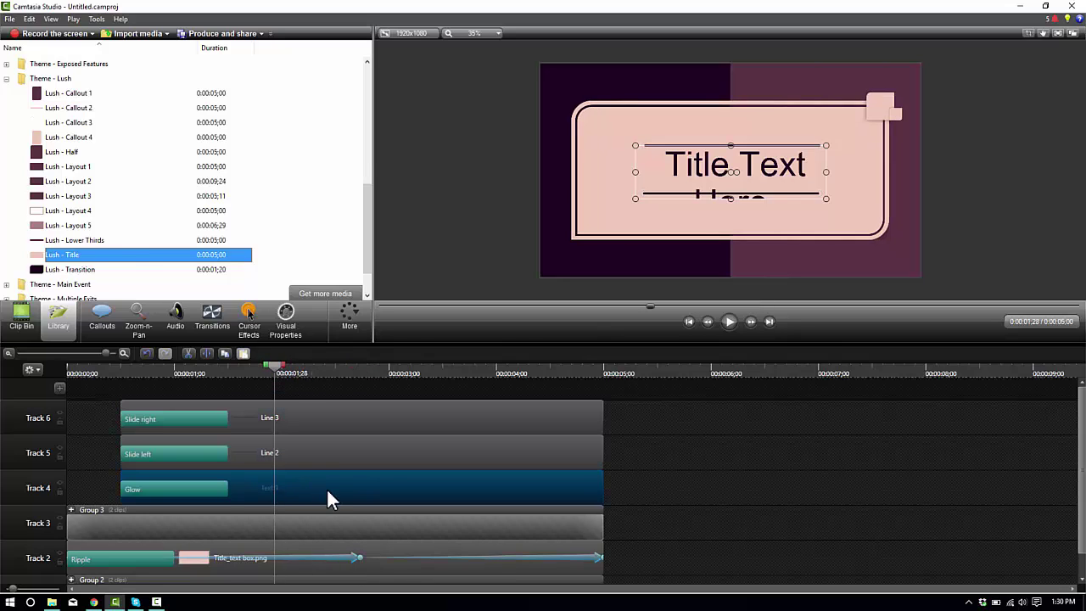
Step: Set the Text 1 callout font size to 100 so 'Title Text Here' fits one line
double_click(327, 488)
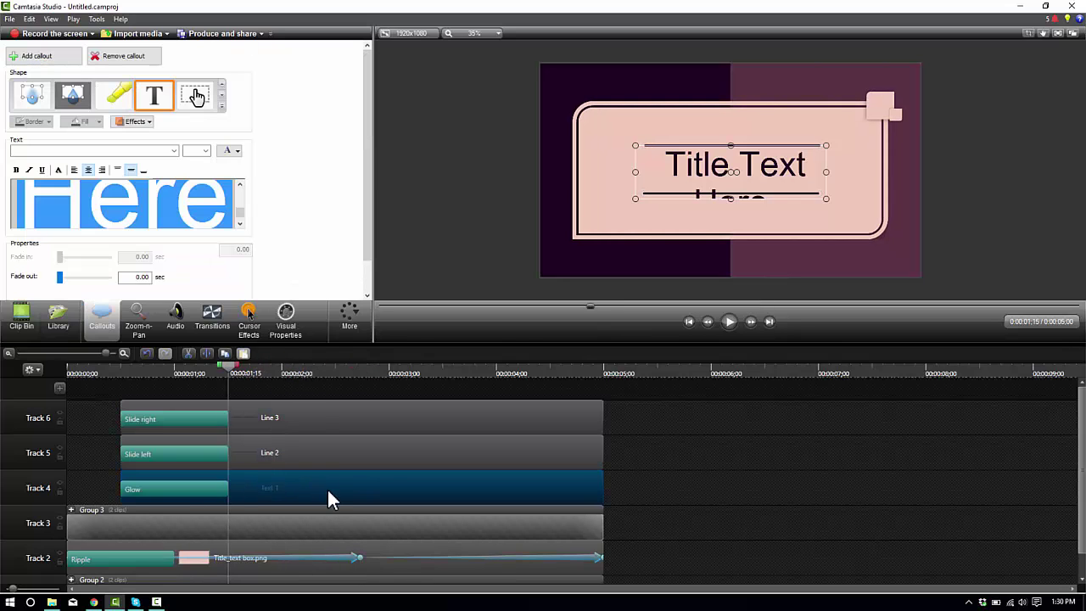
left_click(207, 152)
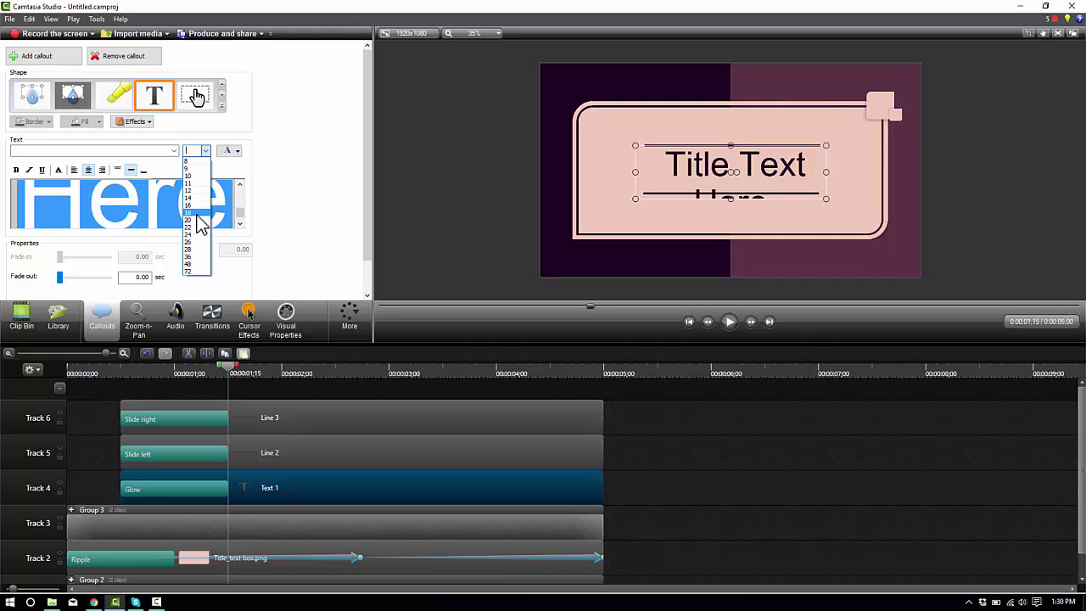
left_click(199, 249)
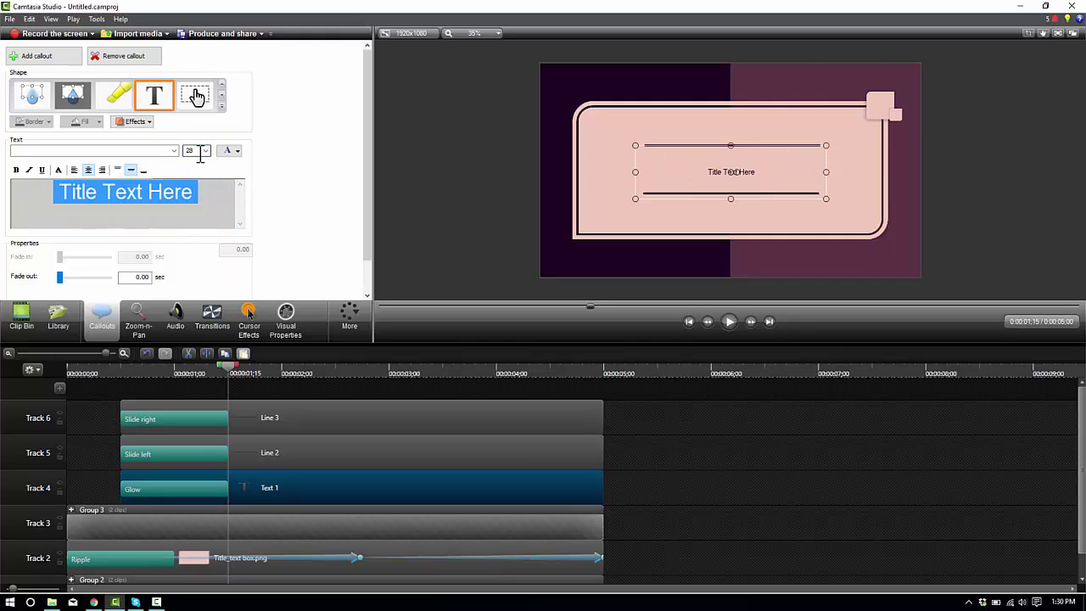
type("40")
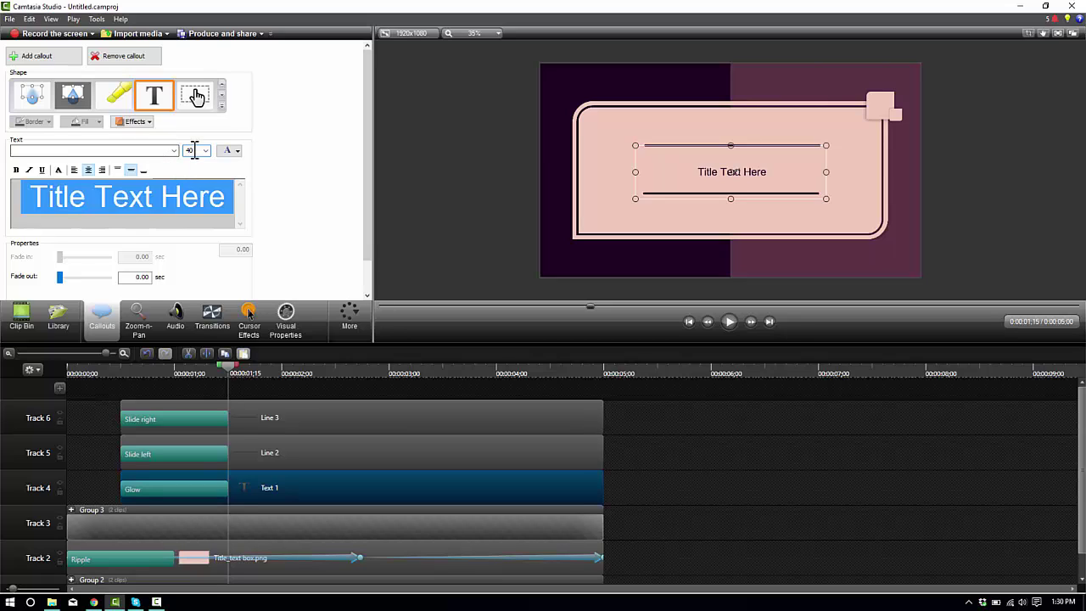
key("BackSpace")
key("BackSpace")
type("100")
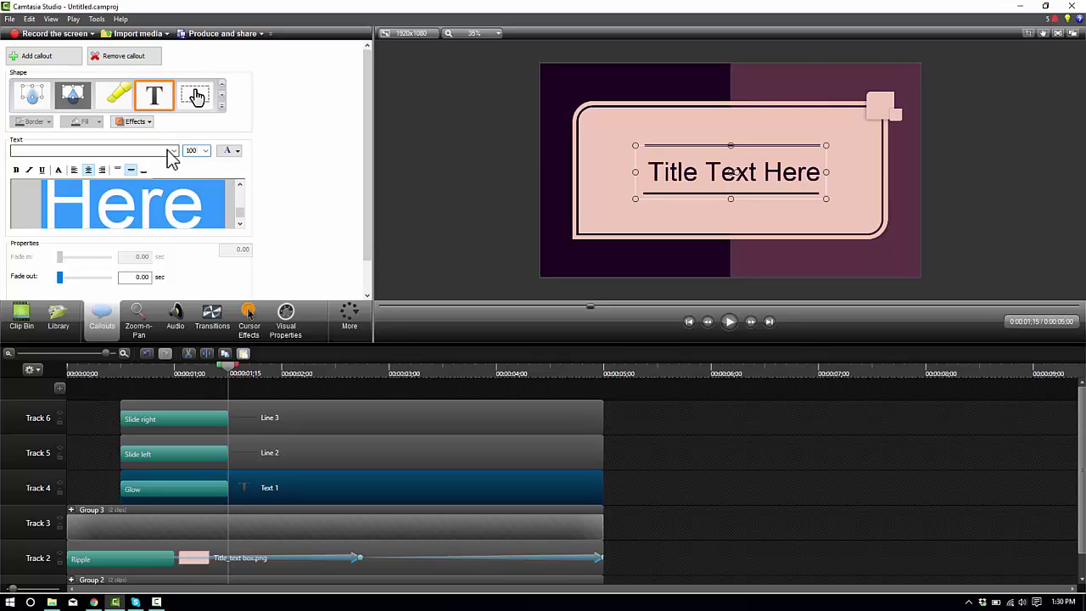
left_click(442, 214)
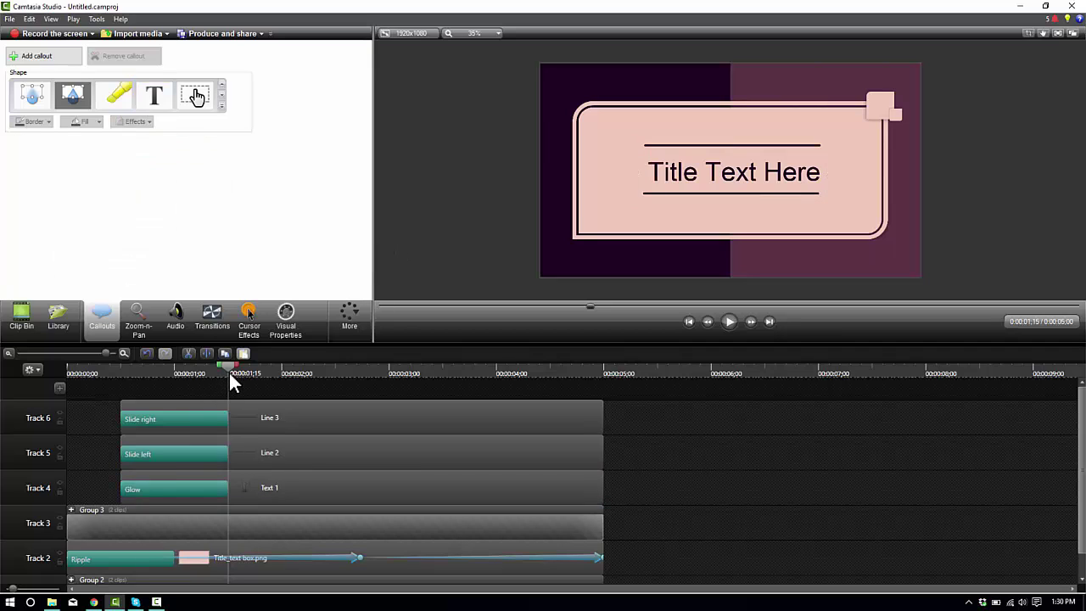
Step: Group the three title clips on Tracks 4–6 and play back the title animation
left_click_drag(229, 370, 150, 363)
left_click_drag(282, 425, 283, 496)
right_click(283, 496)
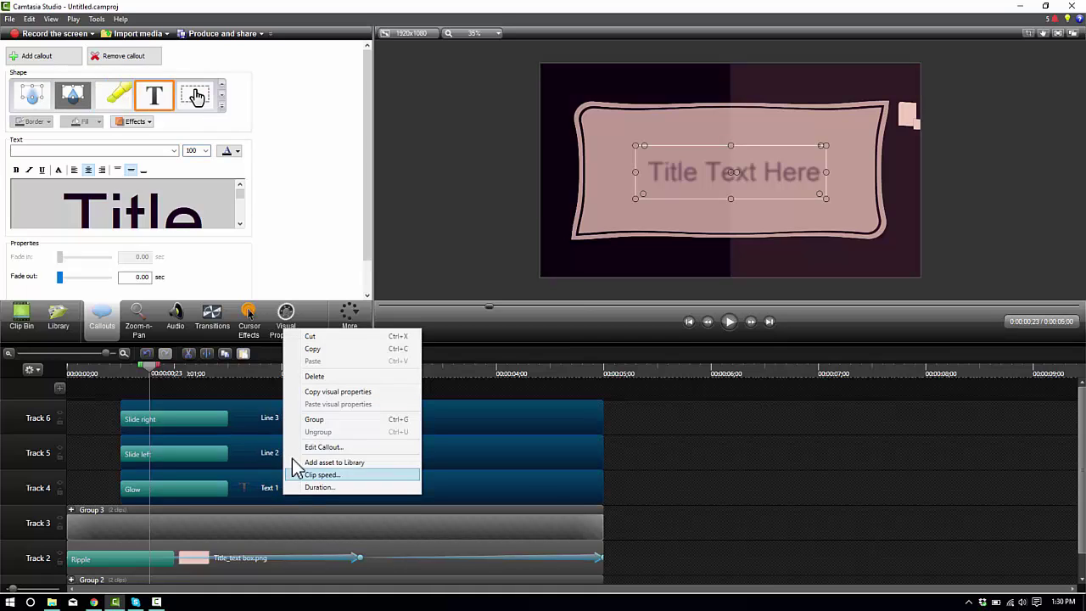
left_click(313, 419)
left_click_drag(105, 374, 25, 371)
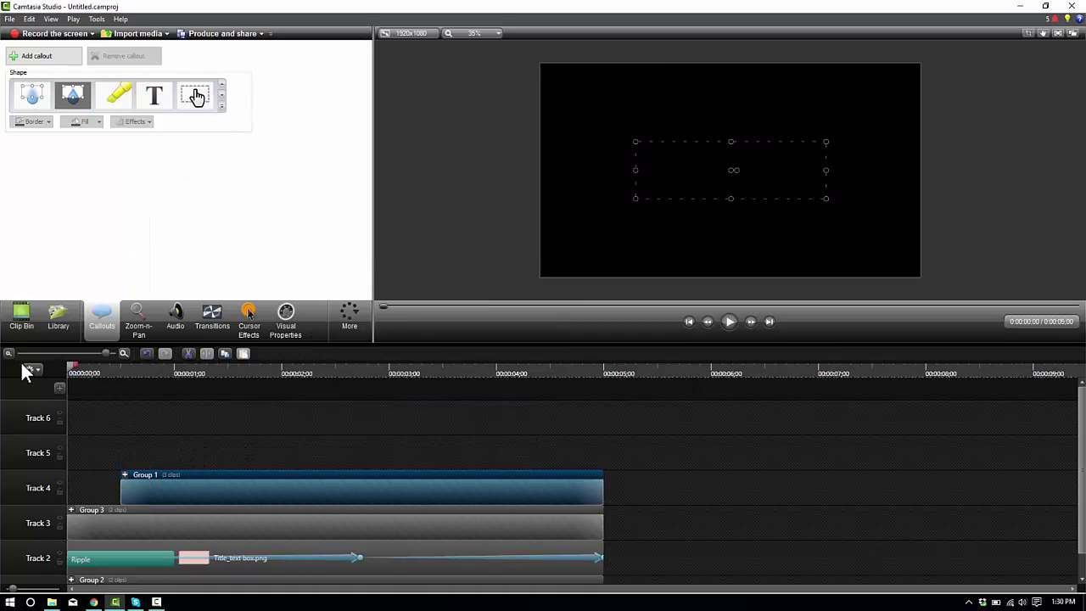
key("space")
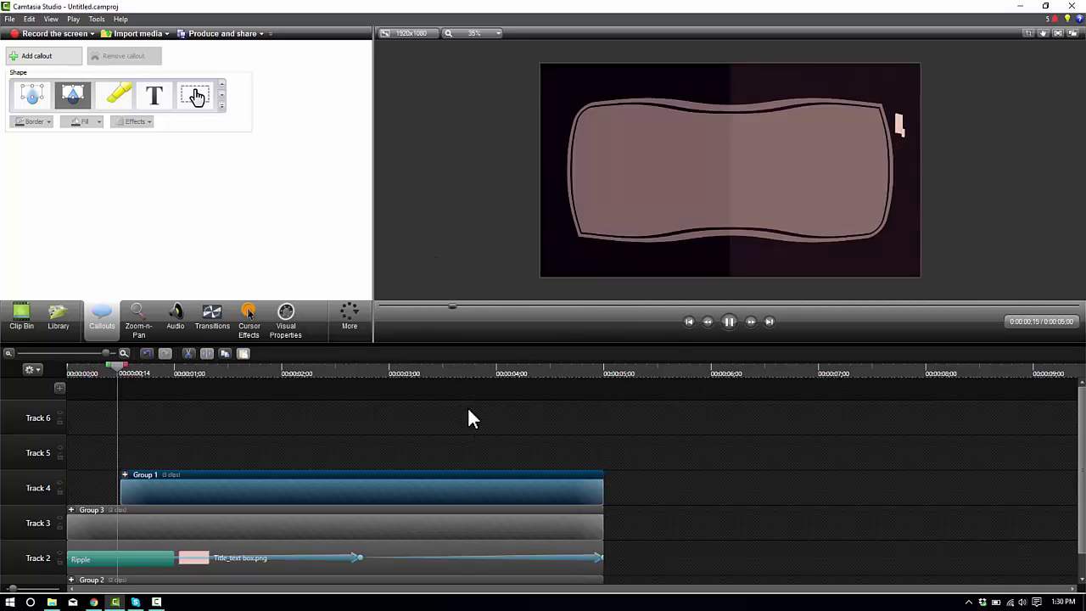
key("space")
Step: Import the MVI_3991.MOV video into the Clip Bin
scroll(251, 426, "down", 1)
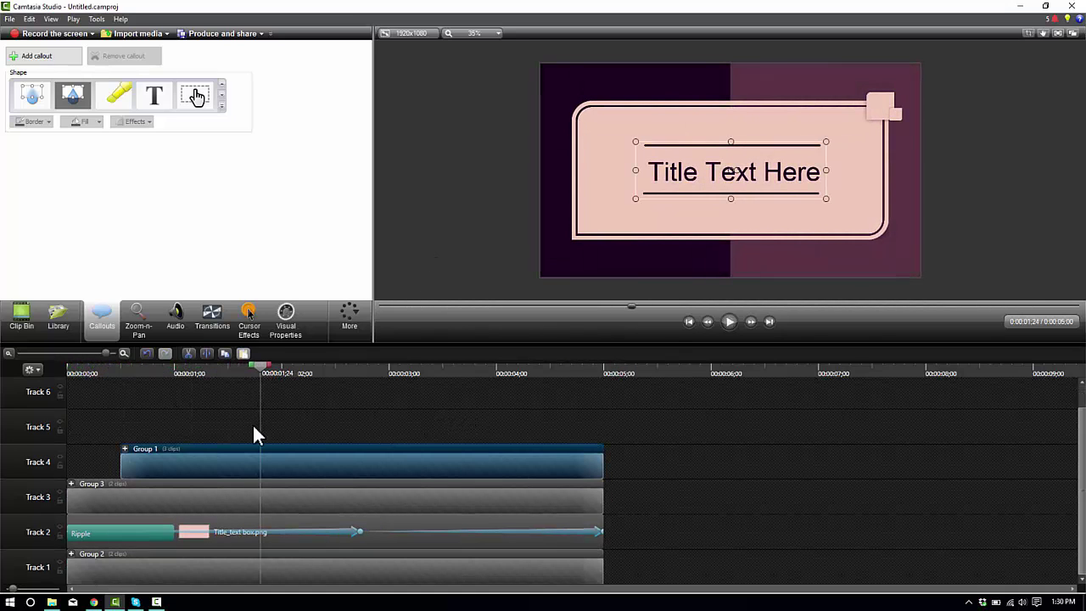
left_click(22, 322)
right_click(150, 199)
left_click(178, 205)
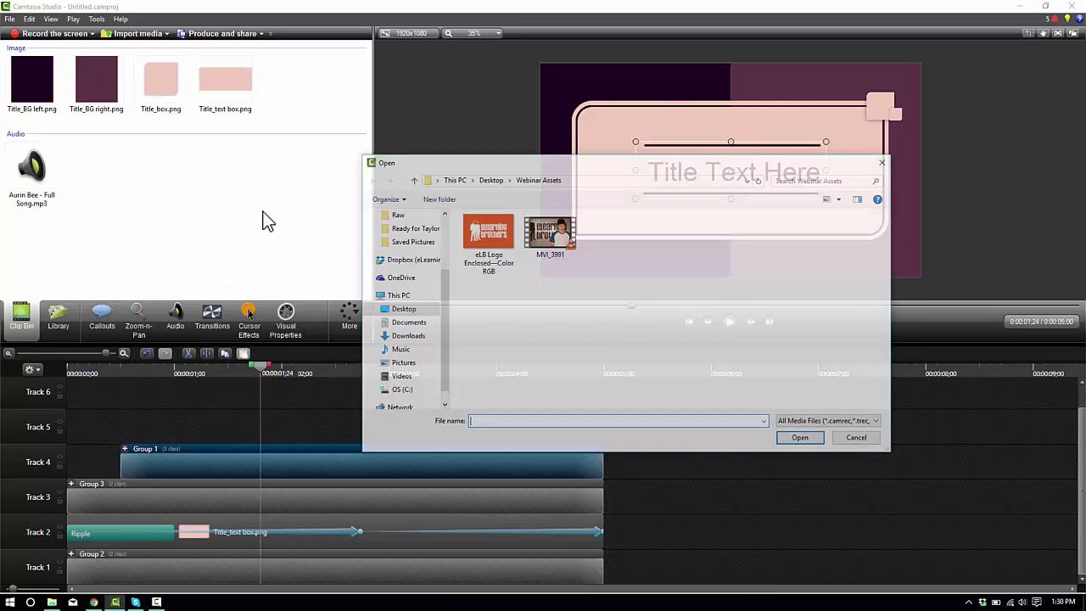
double_click(543, 238)
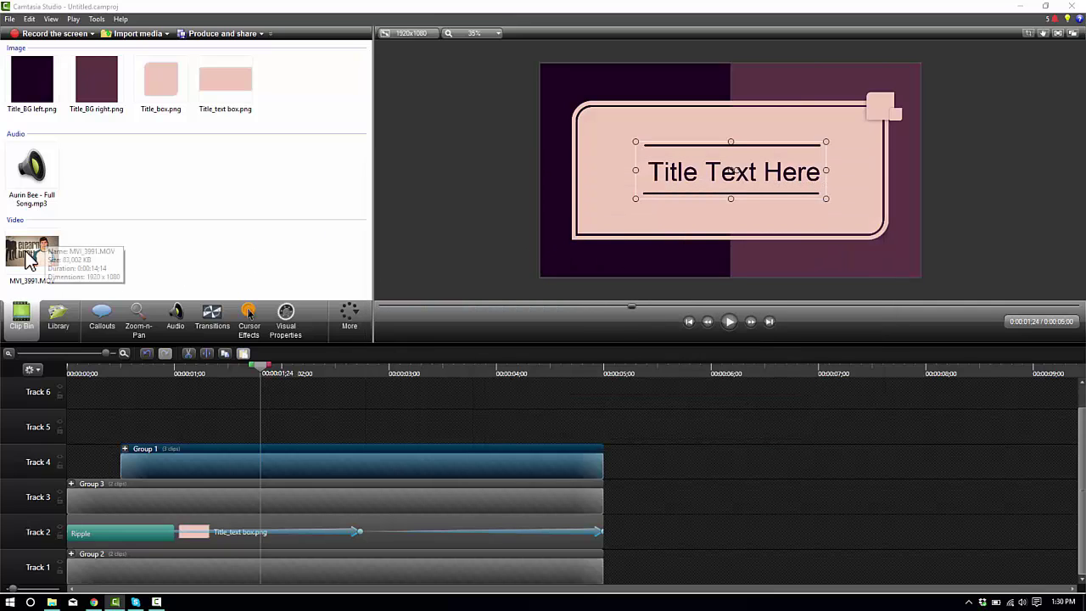
Step: Place MVI_3991.MOV on Track 1 after the title and separate its audio
left_click(30, 259)
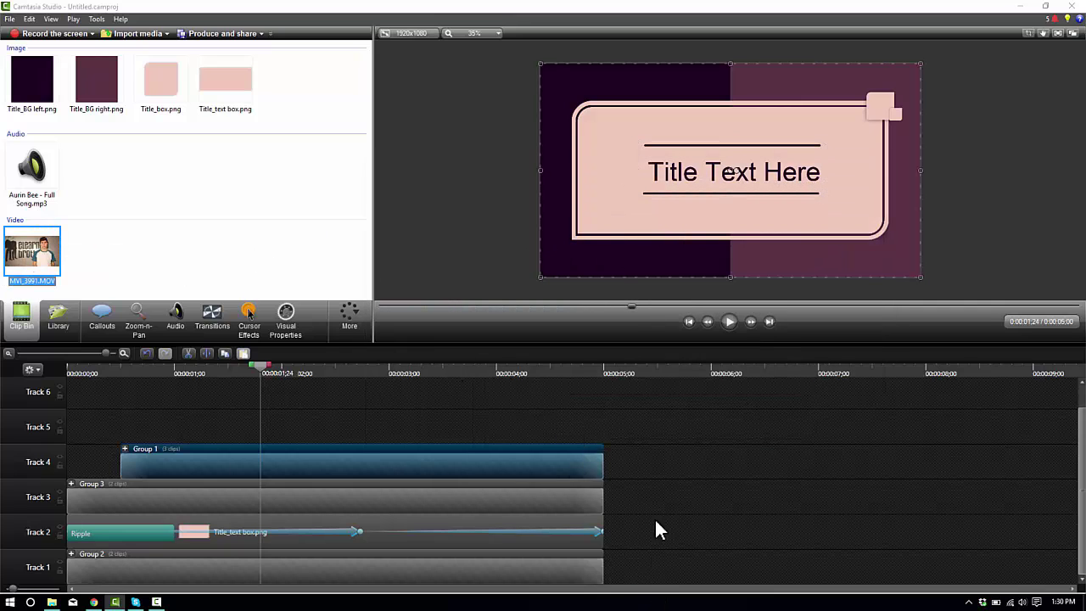
left_click_drag(638, 585, 643, 577)
left_click_drag(648, 379, 995, 407)
right_click(711, 579)
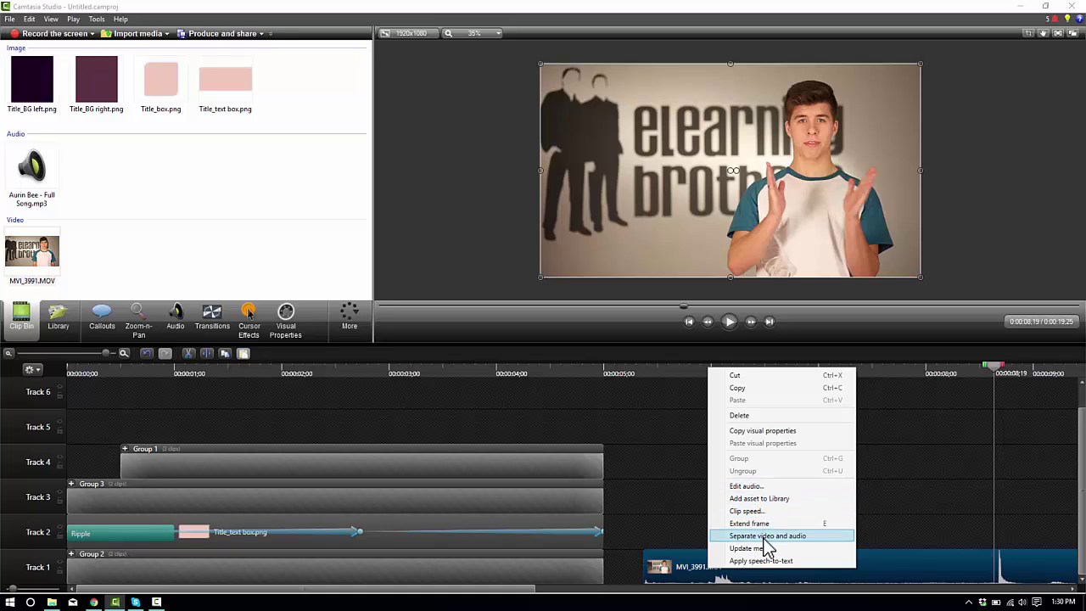
left_click(763, 536)
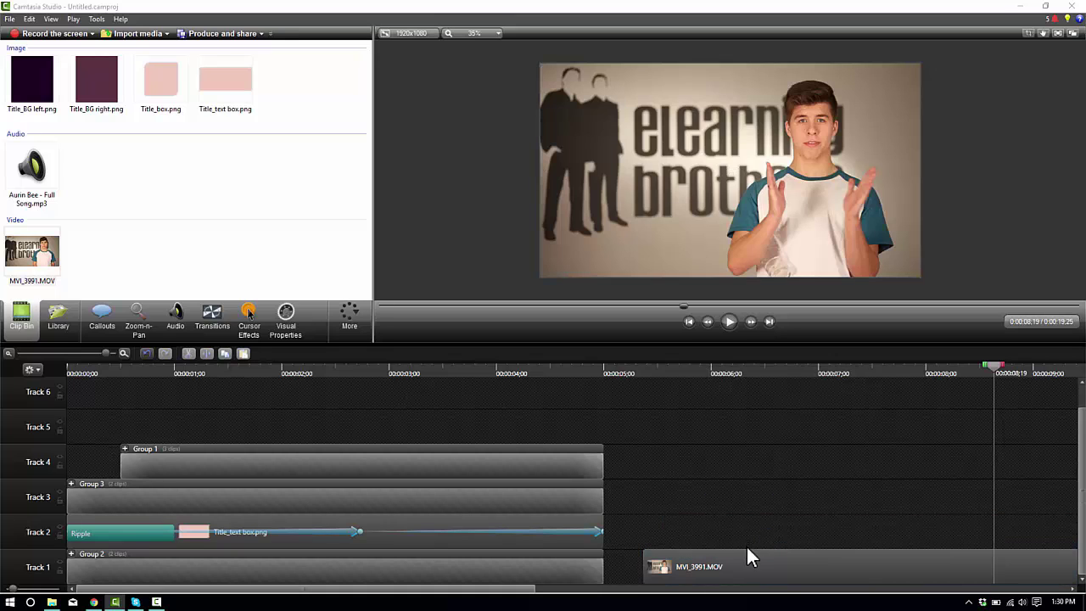
Step: Split the video at the playhead, delete its opening part, and slide it toward the title
left_click_drag(751, 560, 735, 567)
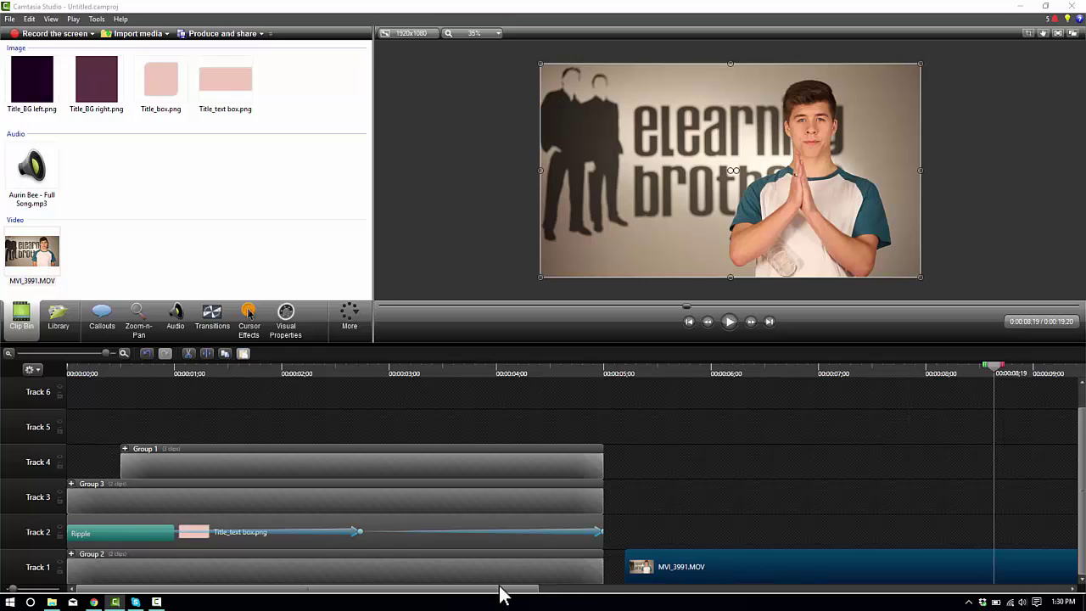
left_click_drag(501, 594, 781, 594)
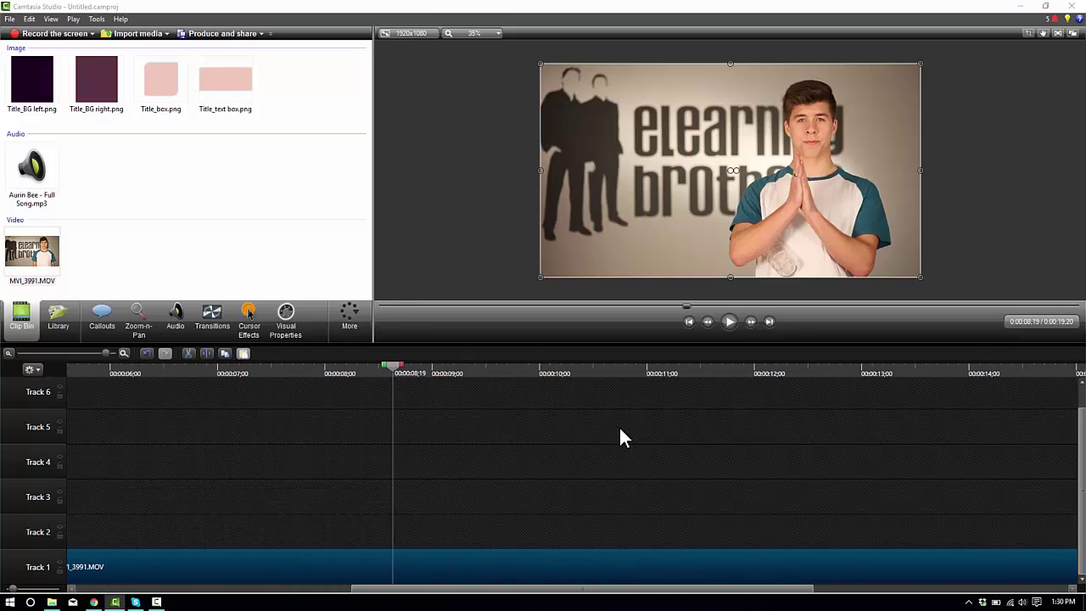
left_click(603, 373)
key("s")
left_click(572, 574)
key("Delete")
left_click_drag(826, 563, 293, 562)
left_click_drag(541, 591, 447, 577)
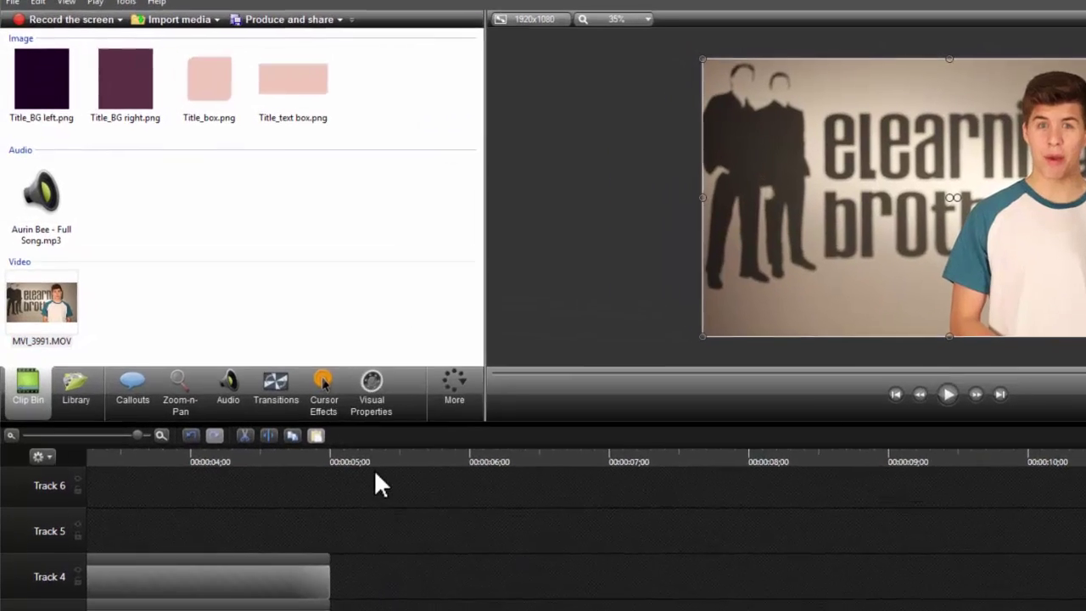
Step: Show the Library's theme assets and select Lush - Lower Thirds with the playhead at 0:00:03;27
left_click(364, 485)
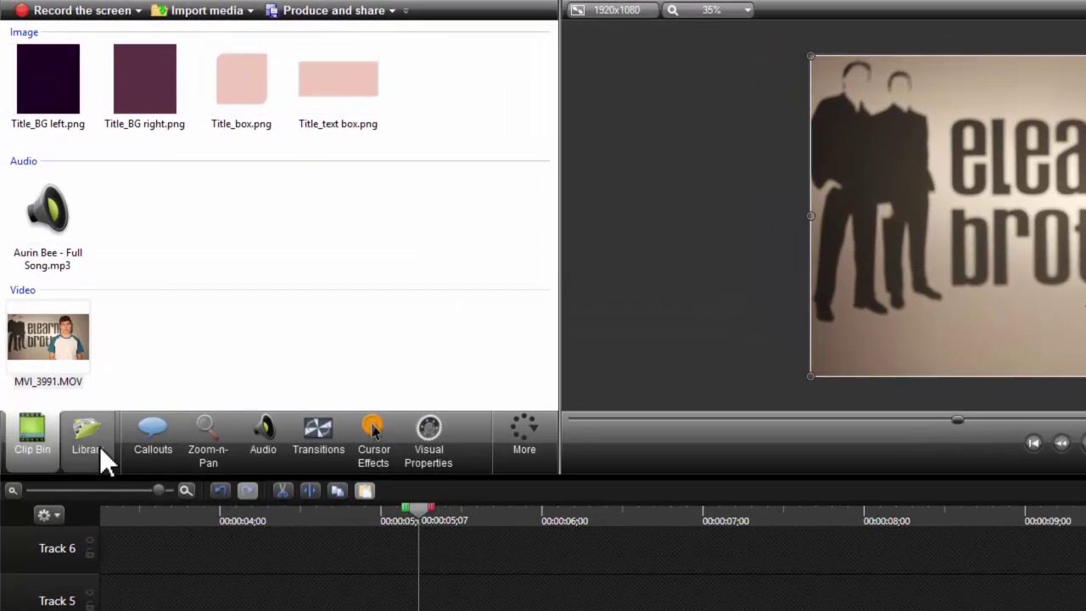
left_click(98, 441)
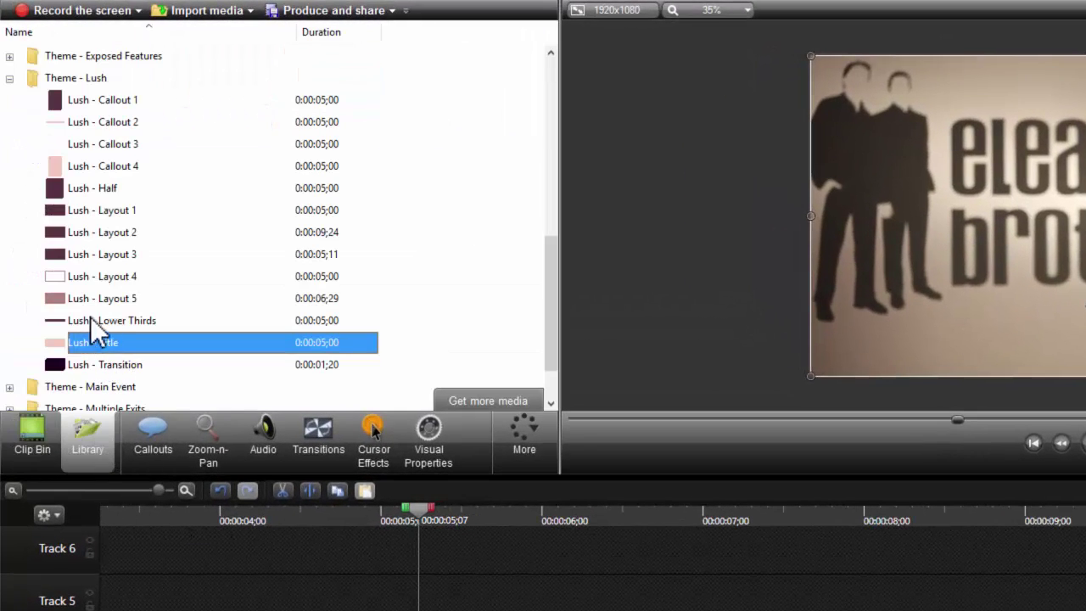
left_click(205, 514)
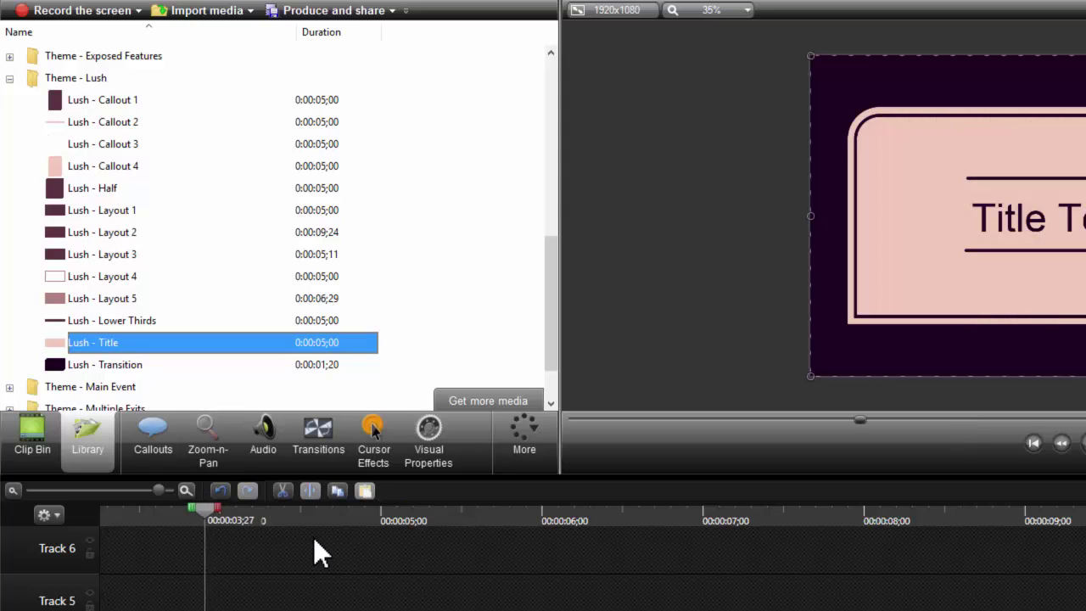
left_click(96, 321)
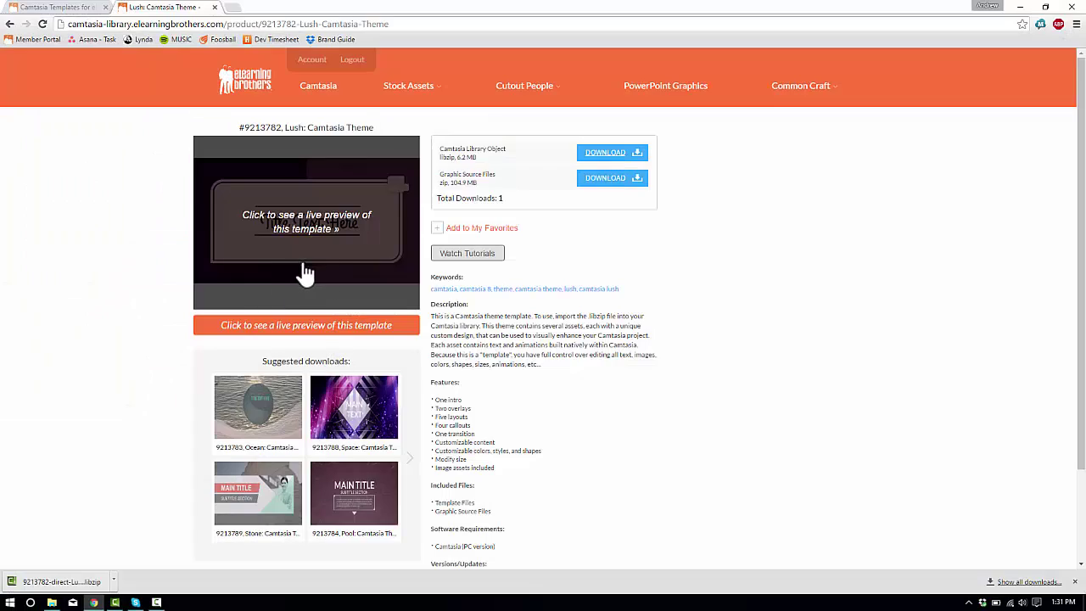
Step: Go back to the theme results and browse the Camtasia Overlays collection to find Lush
left_click(10, 24)
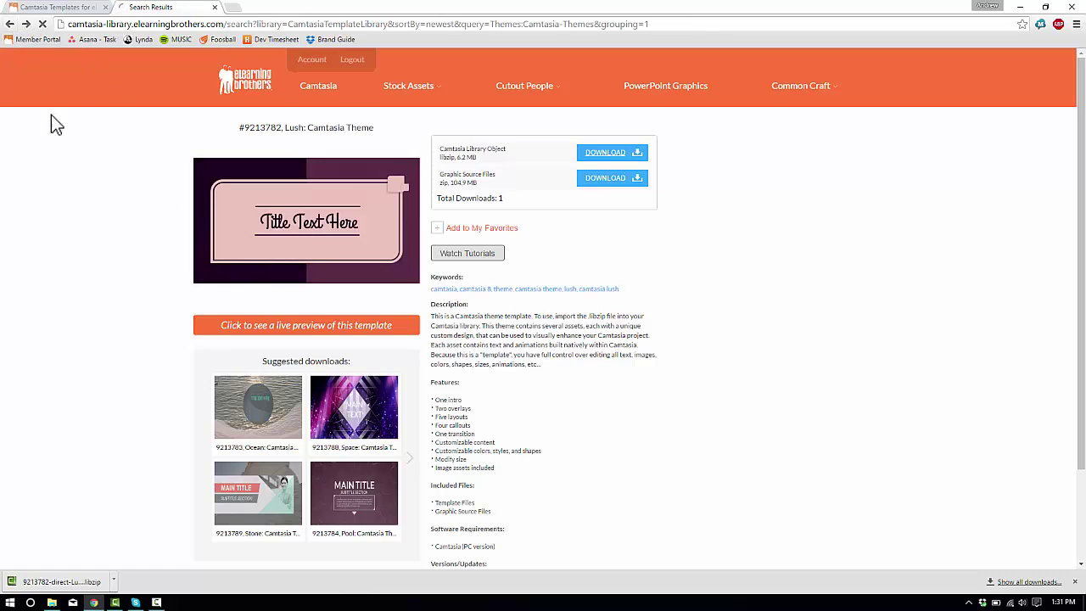
scroll(547, 383, "up", 1)
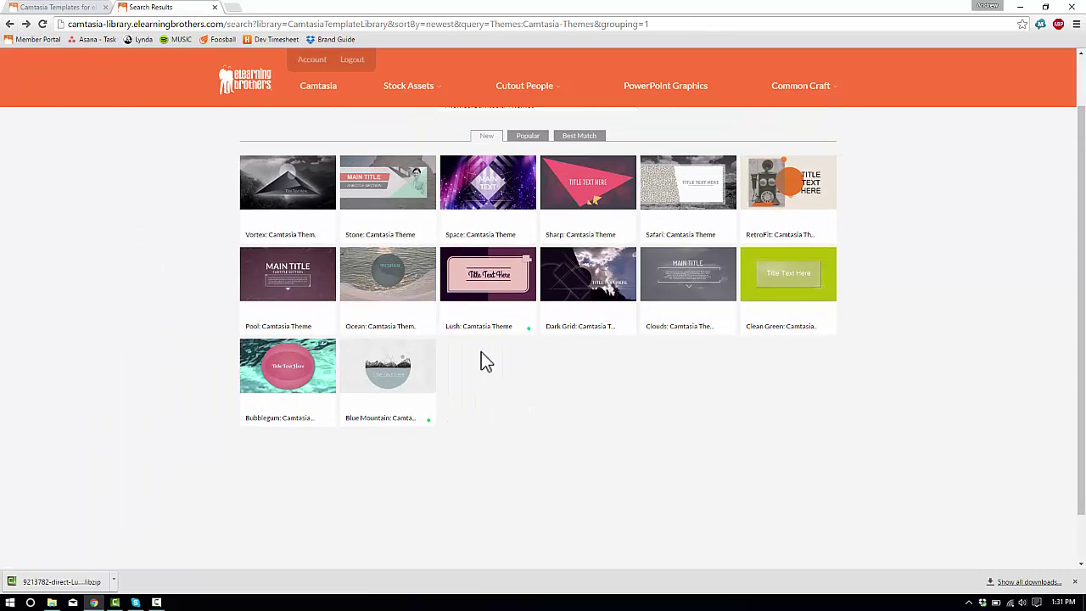
scroll(476, 442, "up", 1)
mouse_move(314, 87)
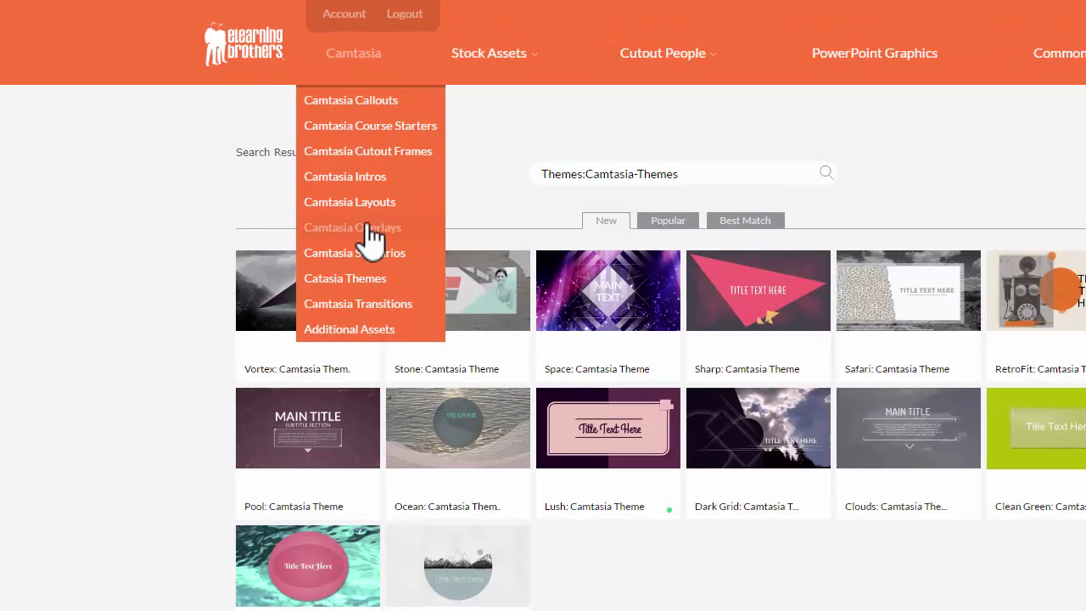
left_click(371, 228)
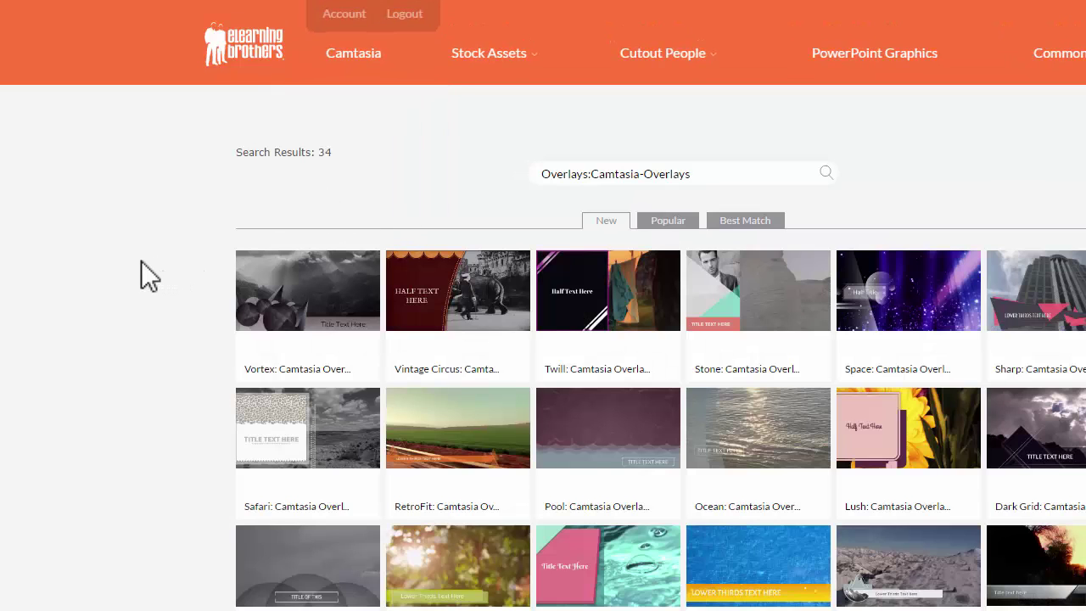
scroll(141, 261, "down", 3)
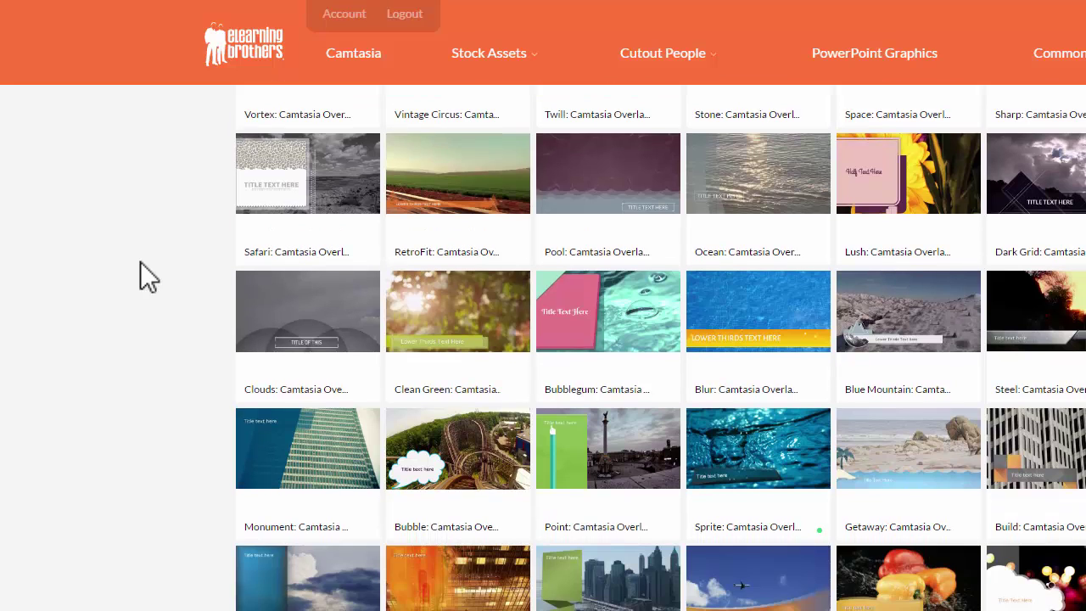
scroll(140, 262, "down", 1)
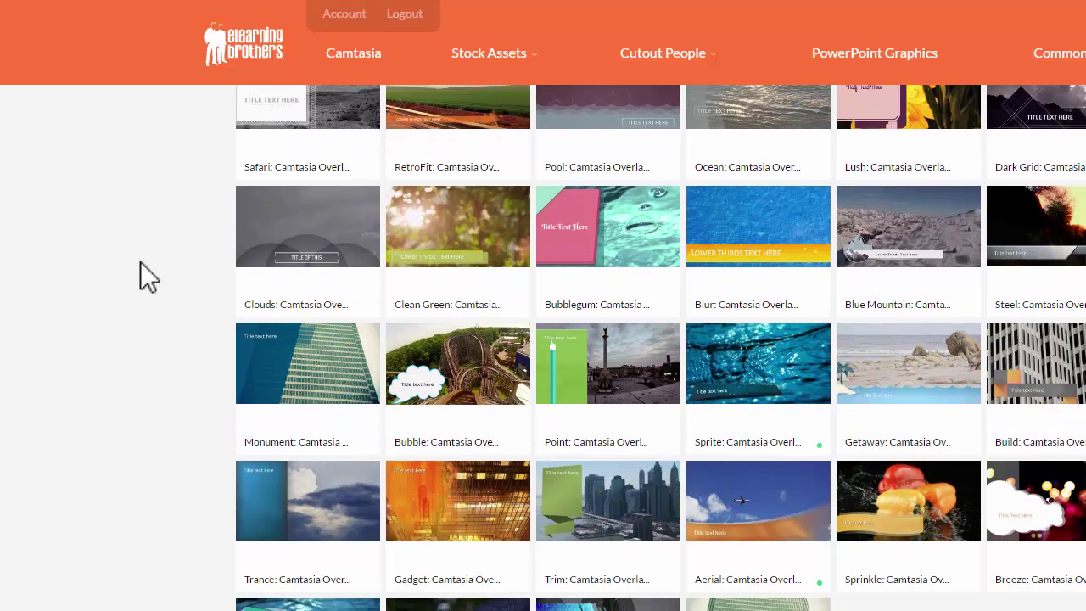
scroll(140, 261, "up", 1)
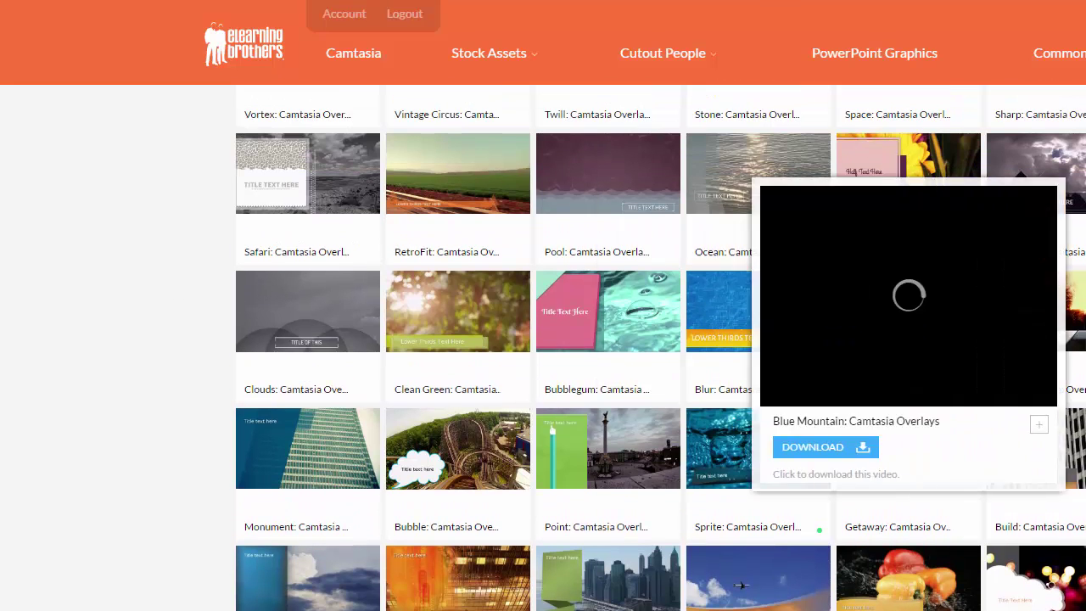
mouse_move(789, 204)
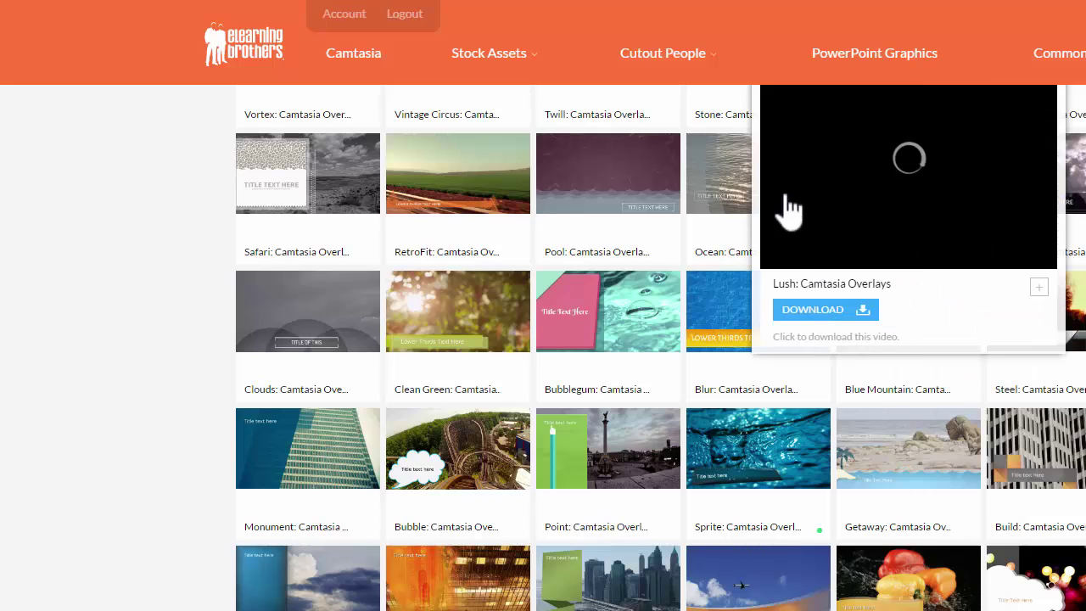
Step: Watch the Lush live preview, then download it as a Camtasia Library Object (libzip)
left_click(866, 305)
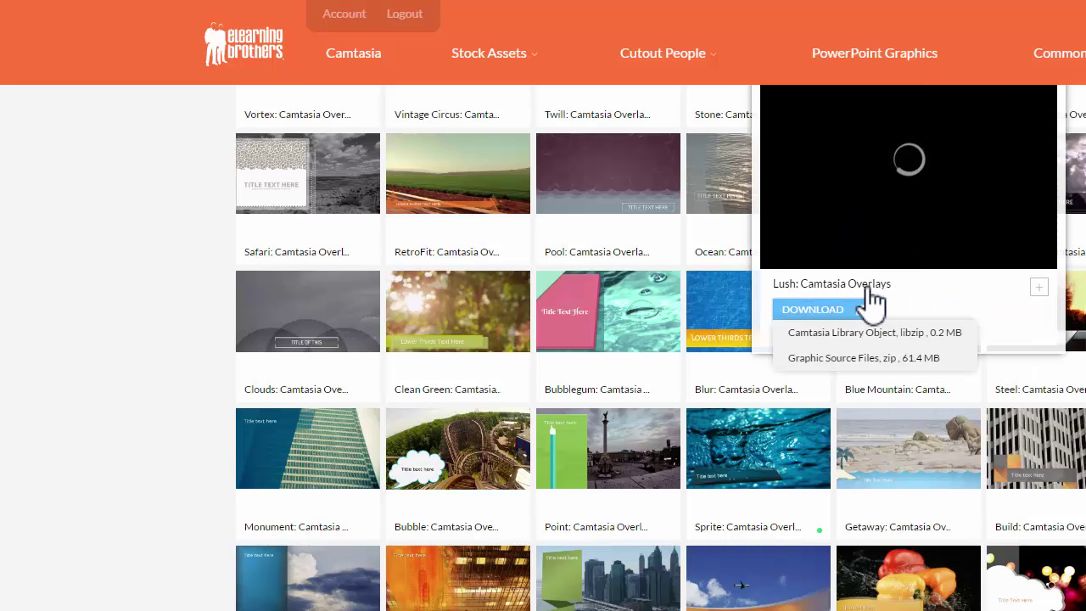
left_click(869, 288)
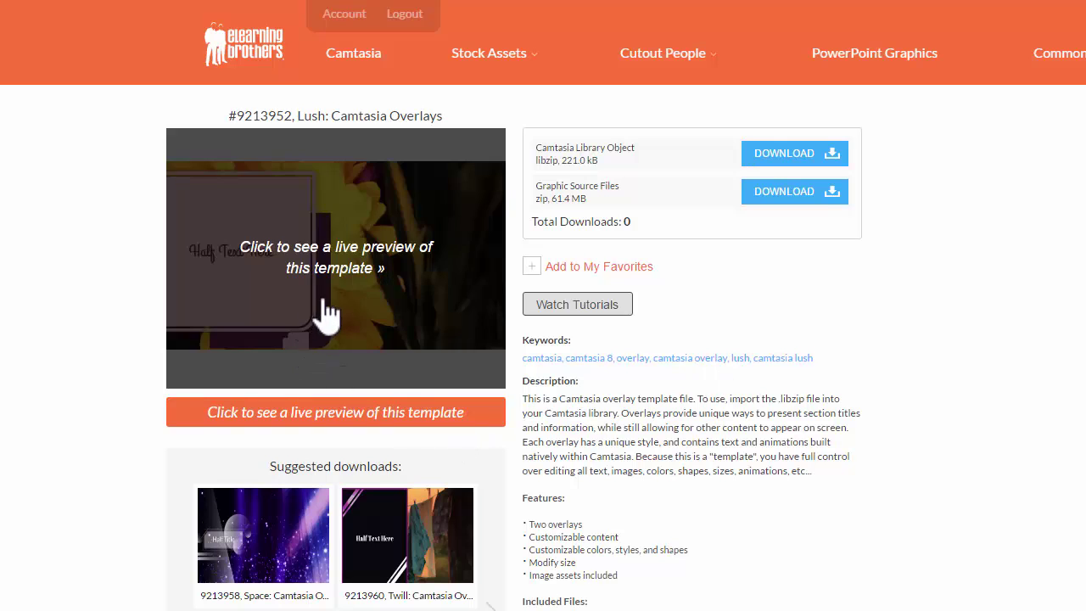
left_click(331, 307)
left_click(670, 426)
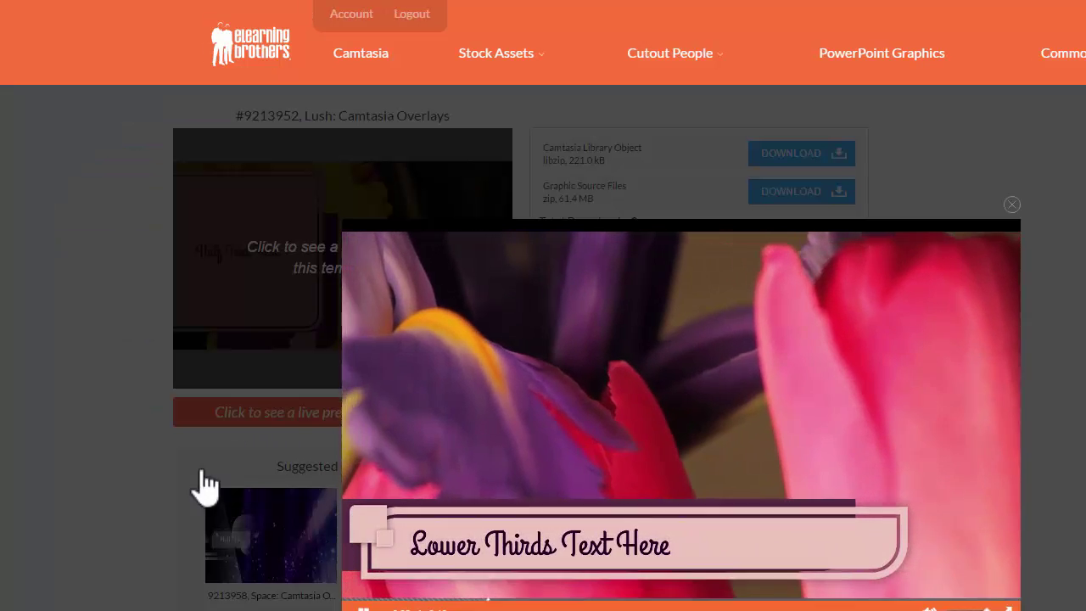
left_click(132, 411)
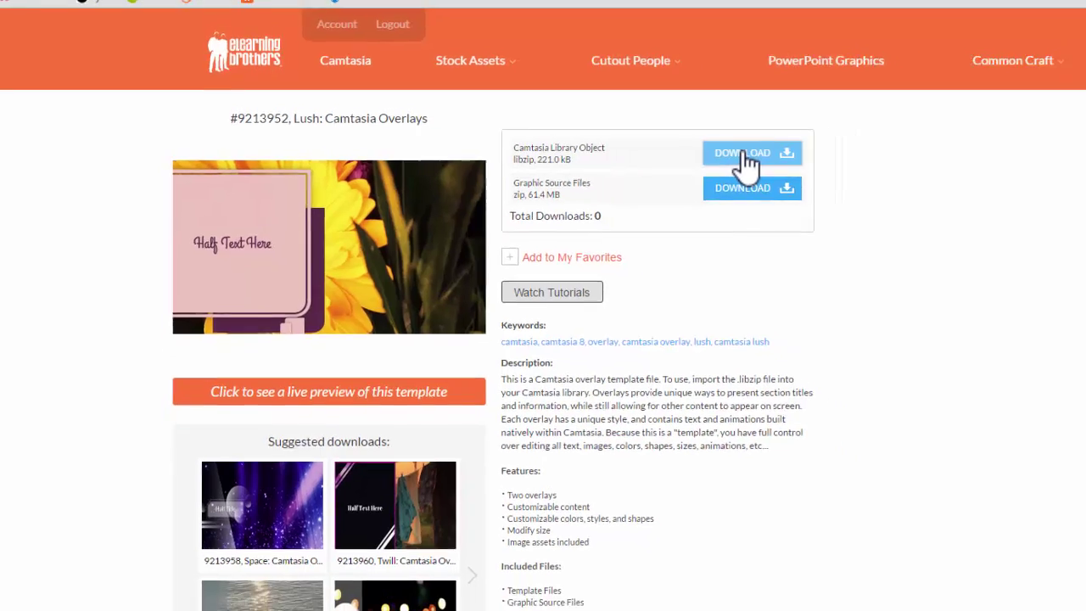
left_click(787, 157)
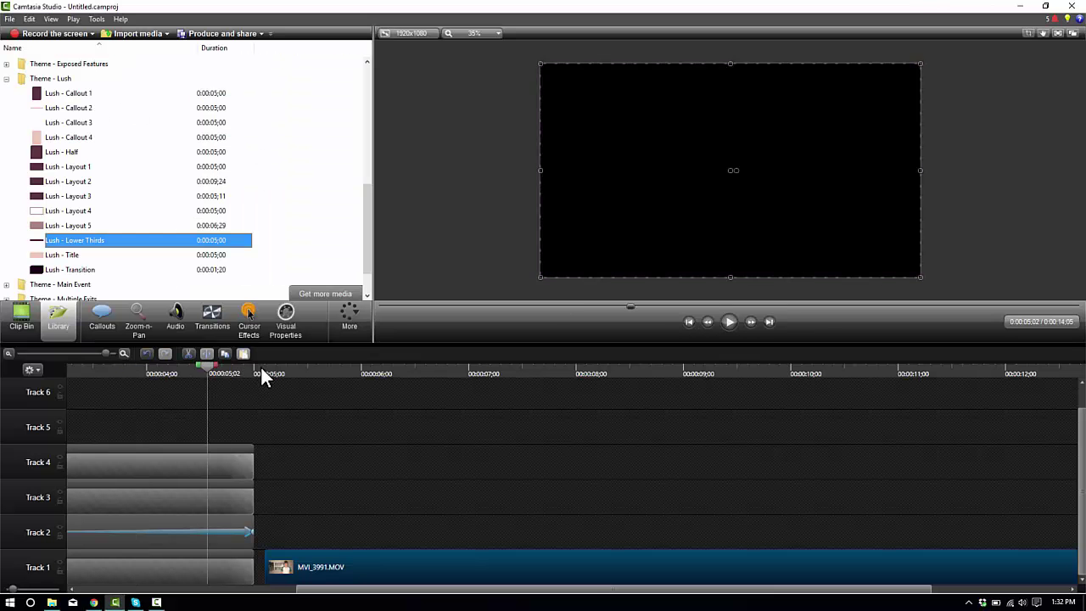
Step: Place Lush - Lower Thirds on Track 2 just past 5 seconds
left_click(263, 370)
left_click_drag(262, 376, 308, 374)
left_click_drag(140, 280, 371, 543)
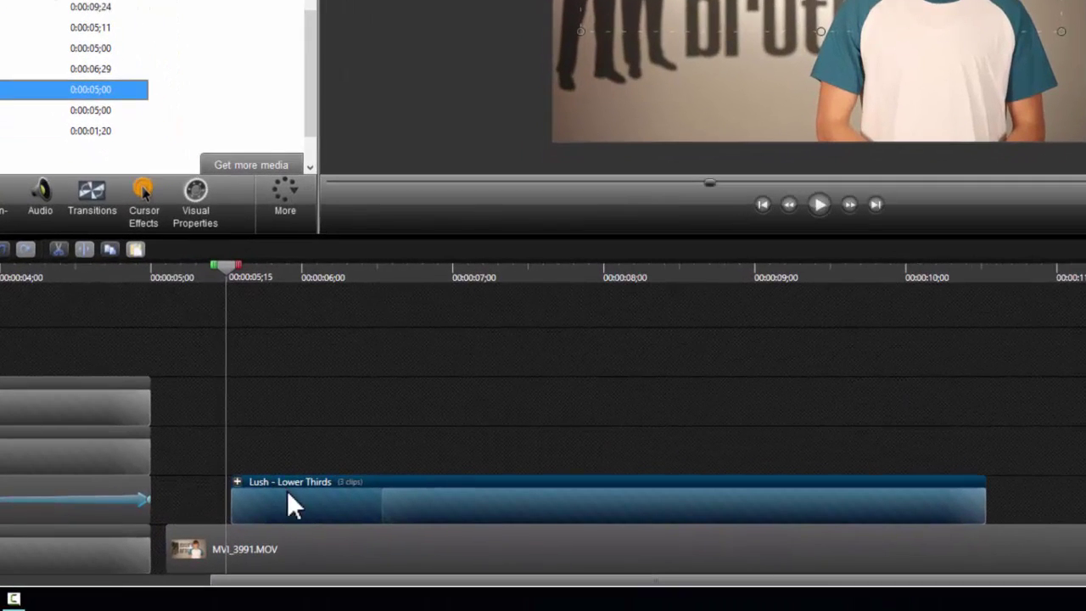
Step: Move the lower-thirds title to the bottom of the frame and replay it
key("space")
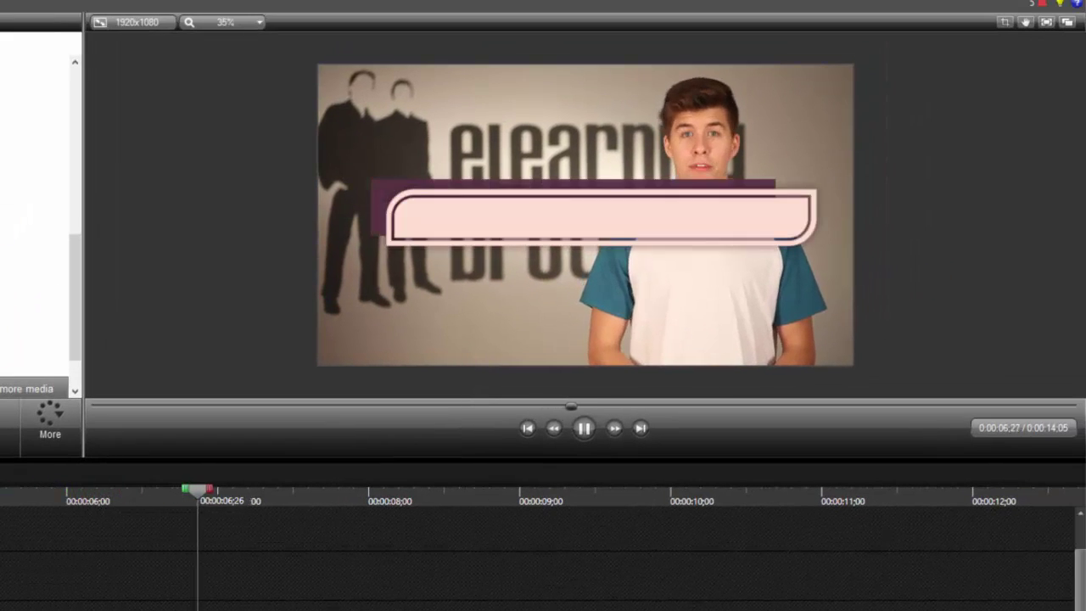
left_click(589, 215)
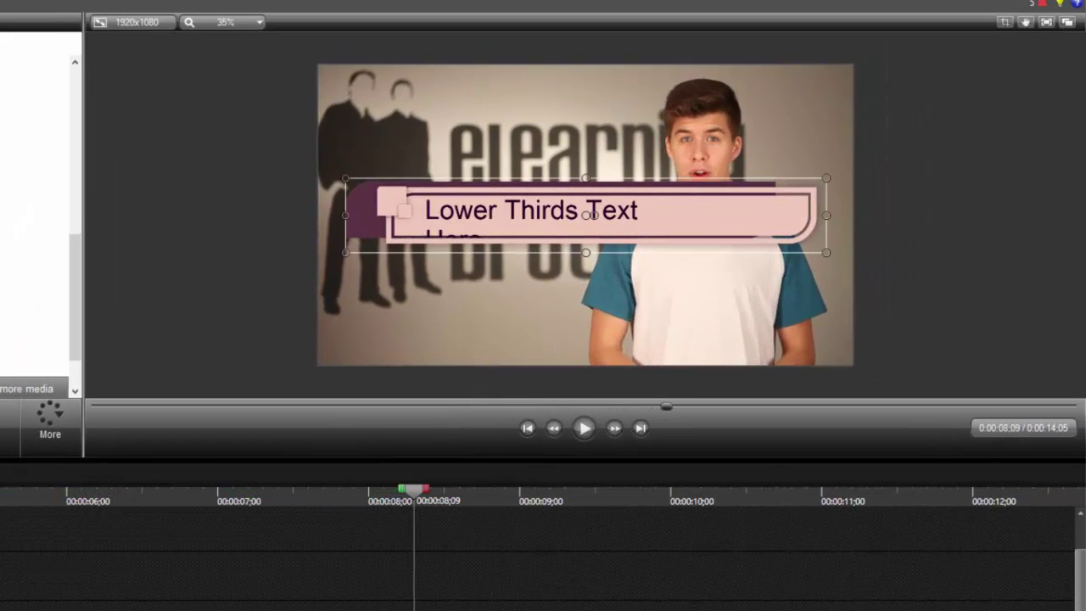
left_click_drag(468, 228, 458, 332)
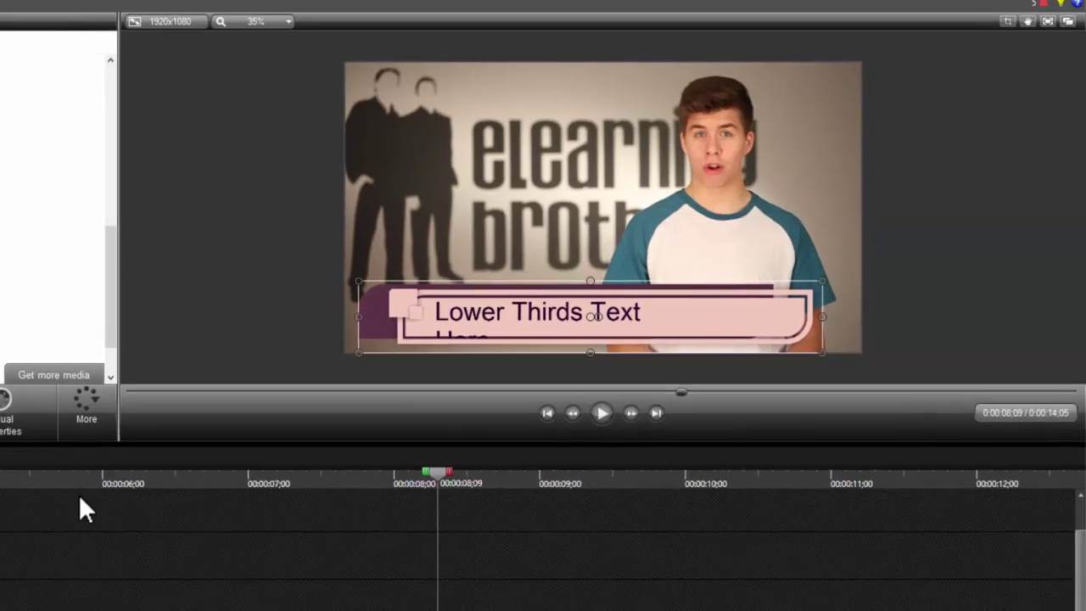
left_click(75, 455)
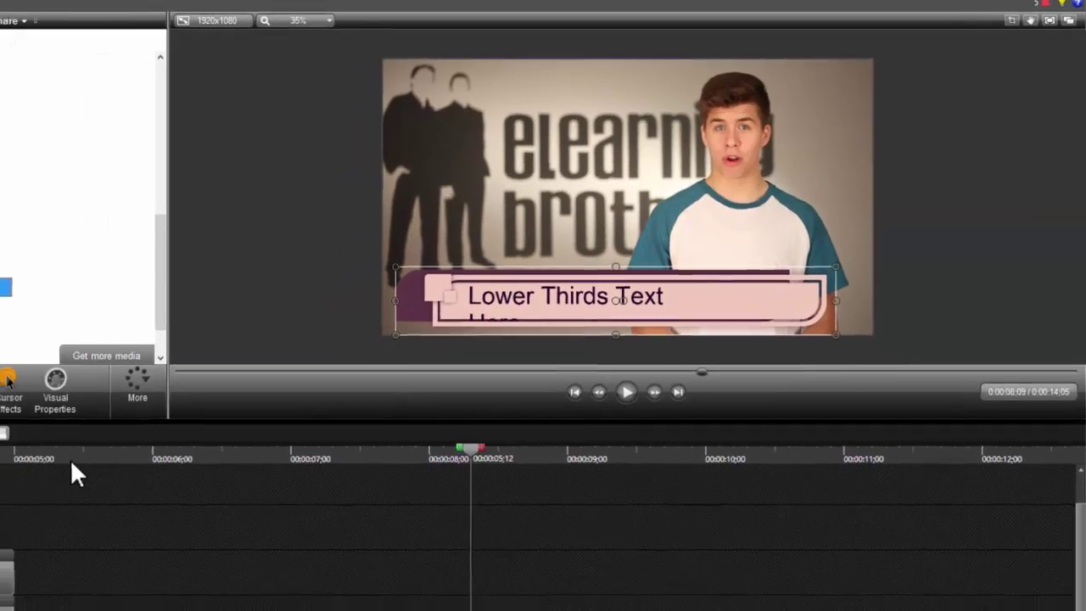
key("space")
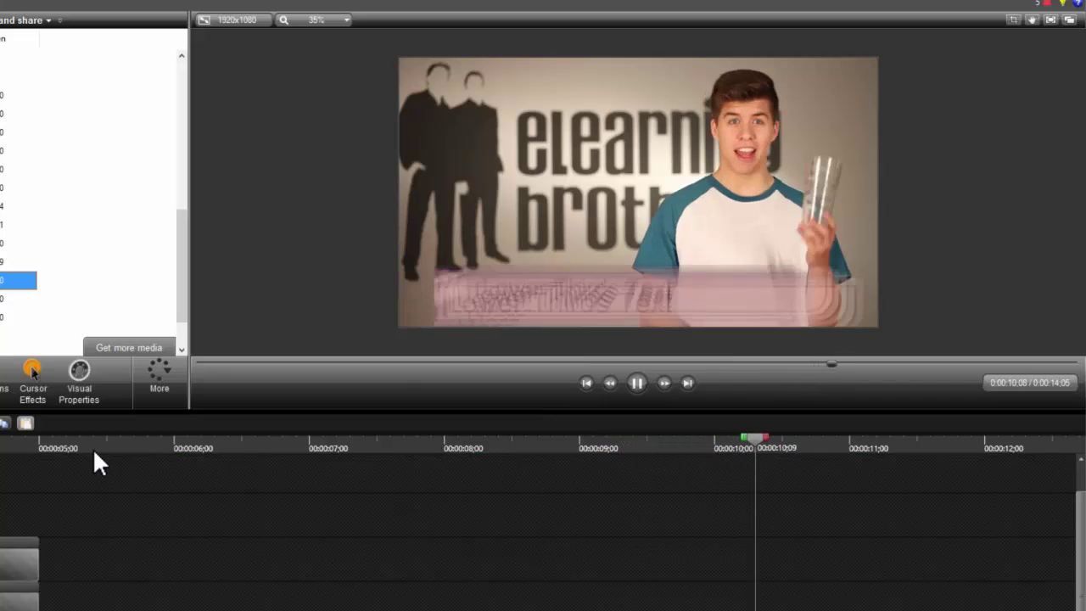
Step: Ungroup the Lush - Lower Thirds overlay, then ungroup Group 6 into separate clips
key("space")
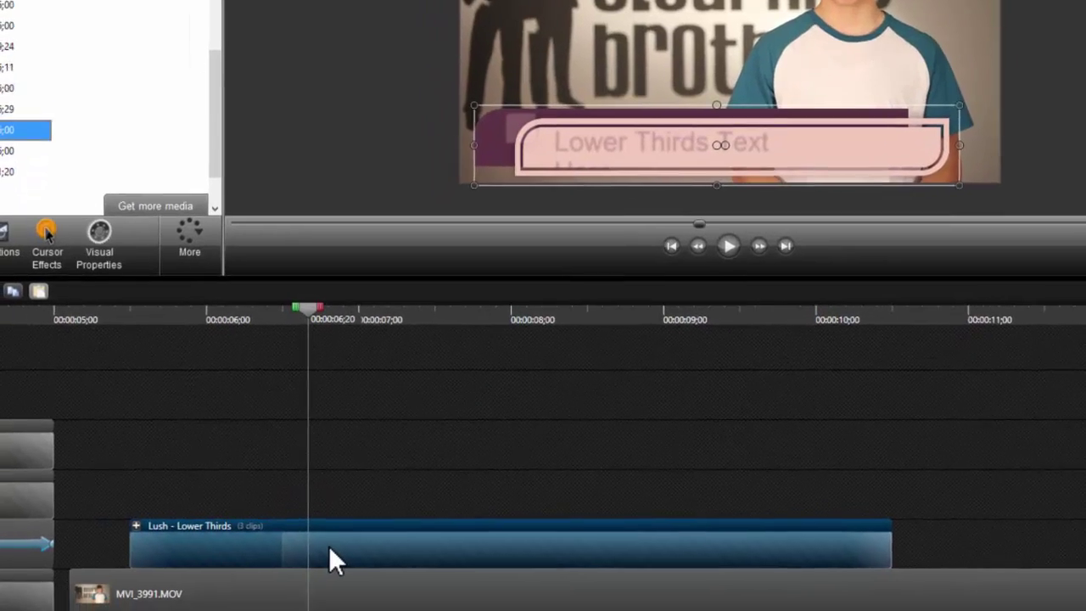
right_click(352, 494)
left_click(399, 419)
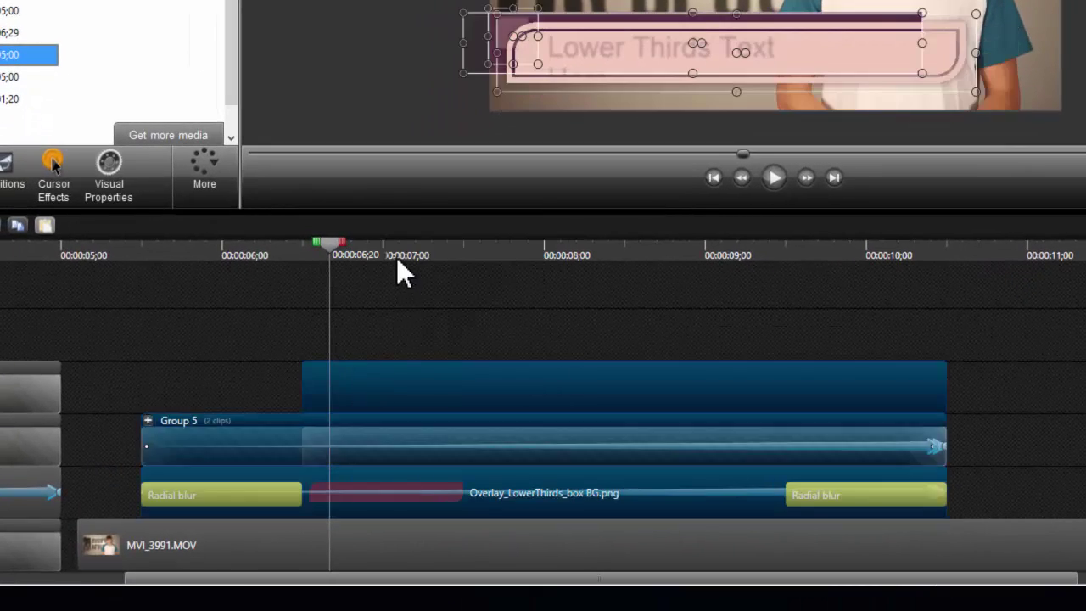
left_click_drag(396, 252, 411, 251)
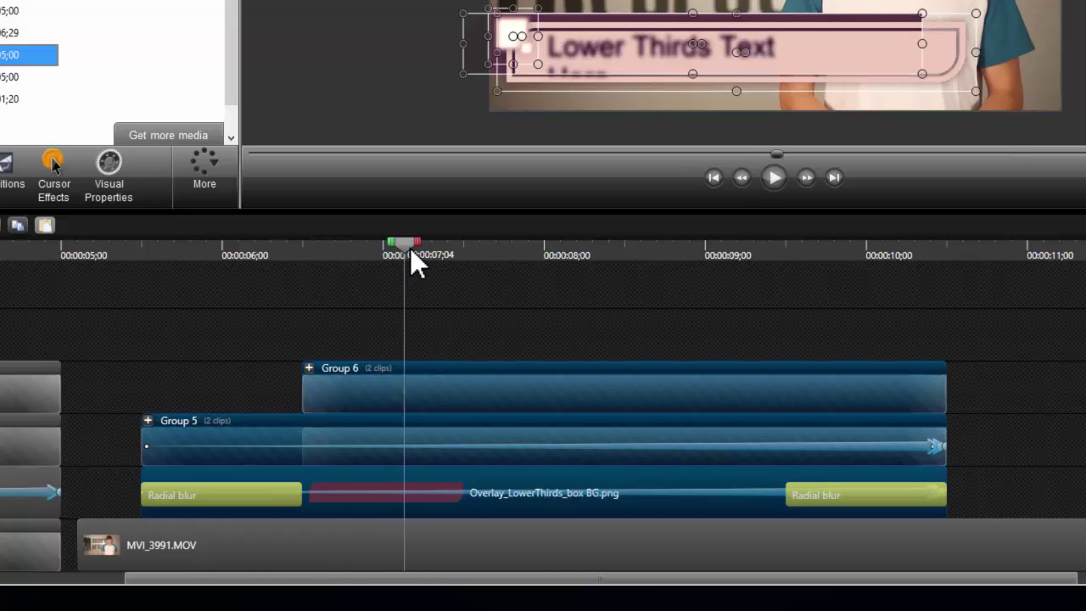
right_click(342, 386)
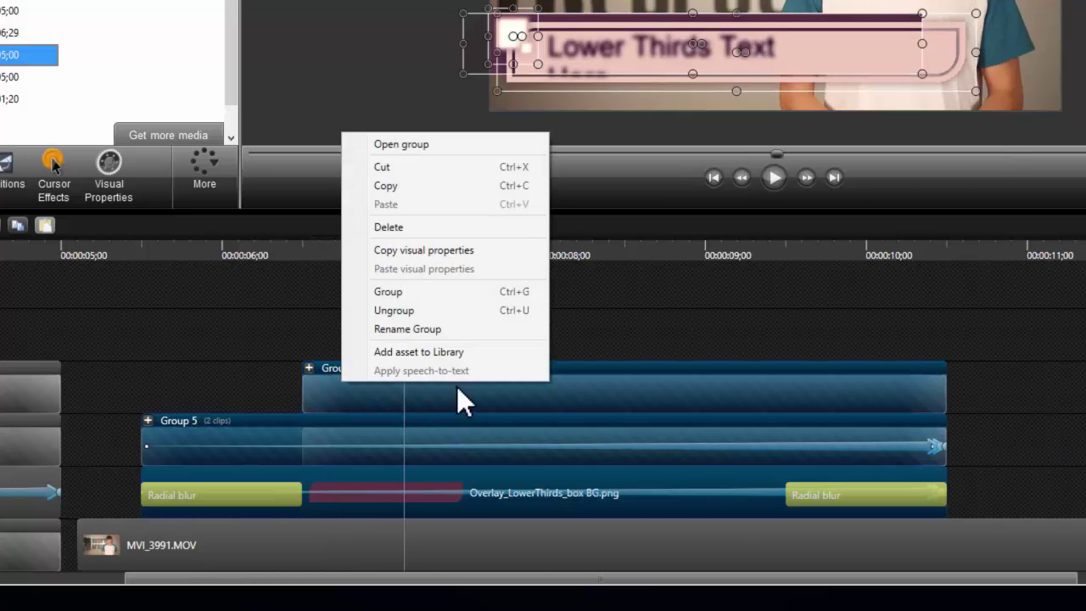
left_click(392, 311)
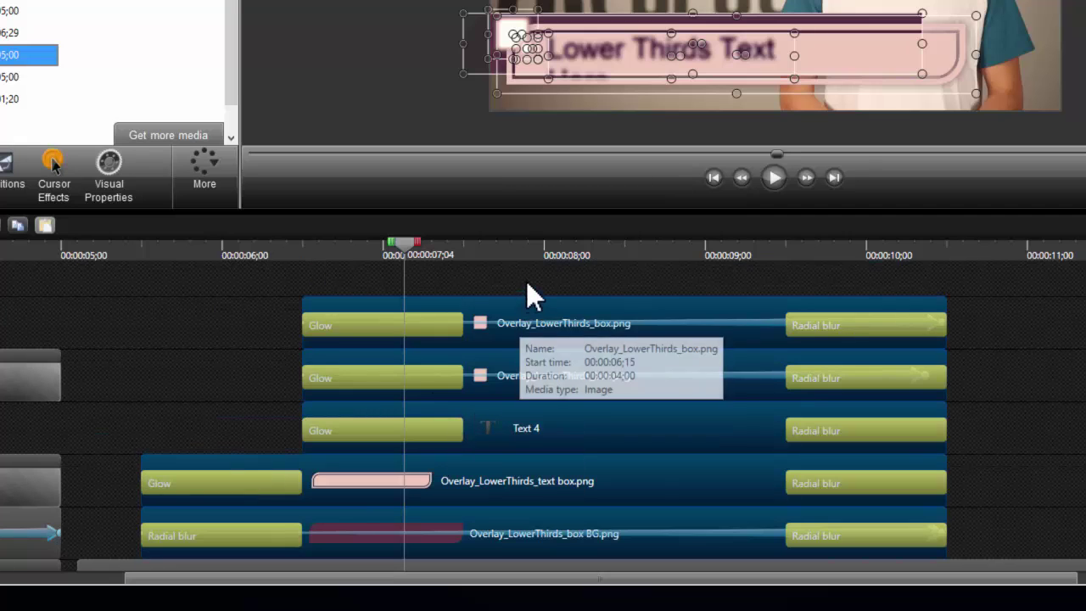
Step: Set the Text 4 callout to the presenter's name plus 'Champion', widened to one line
left_click(526, 420)
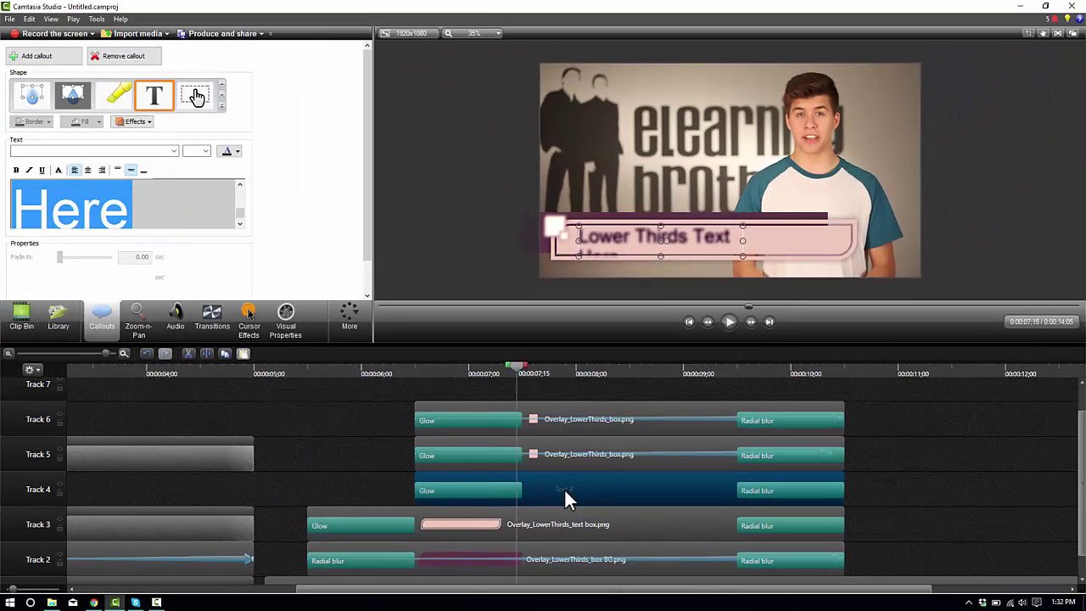
type("Taylor:")
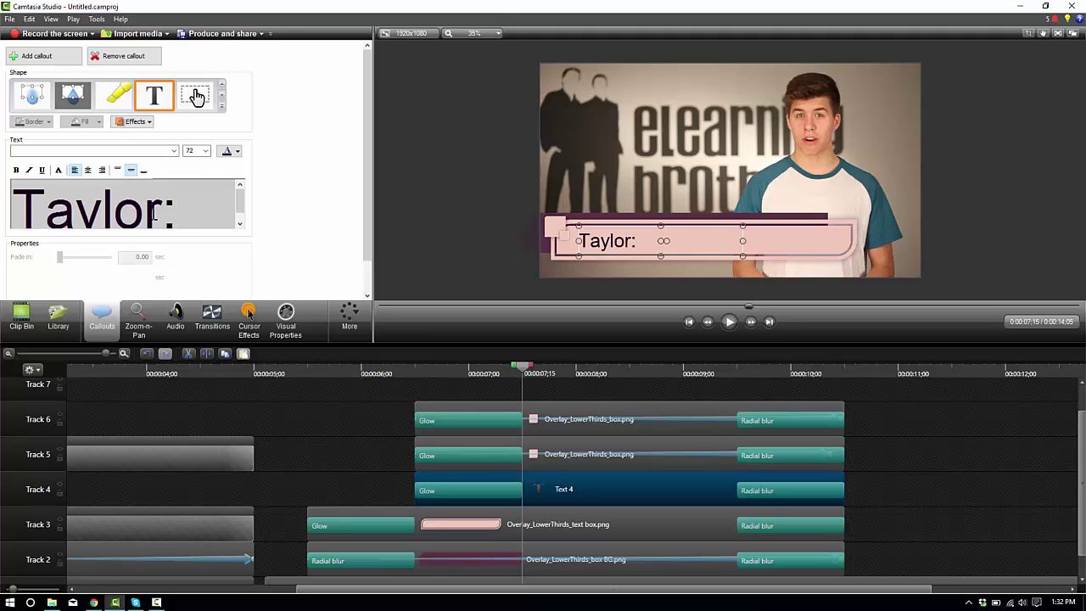
type(" Champion")
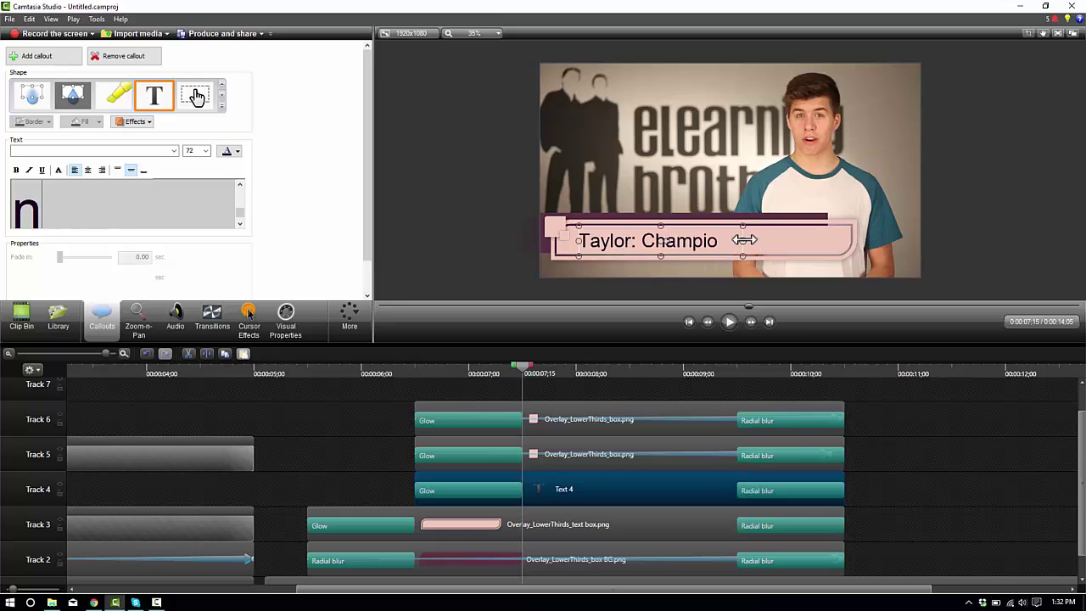
left_click_drag(744, 240, 768, 241)
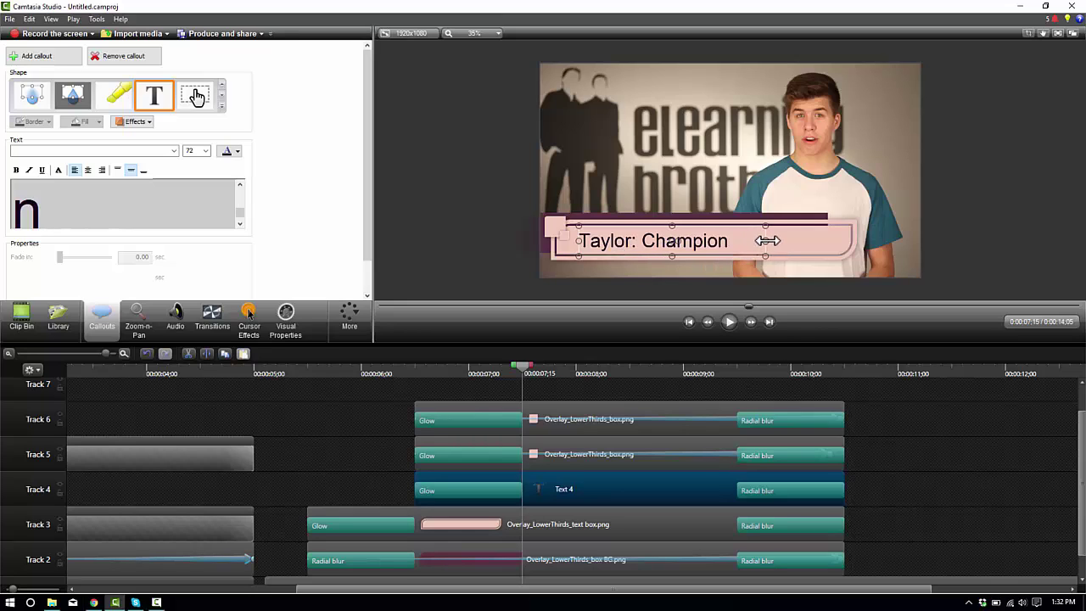
left_click(464, 372)
left_click(410, 369)
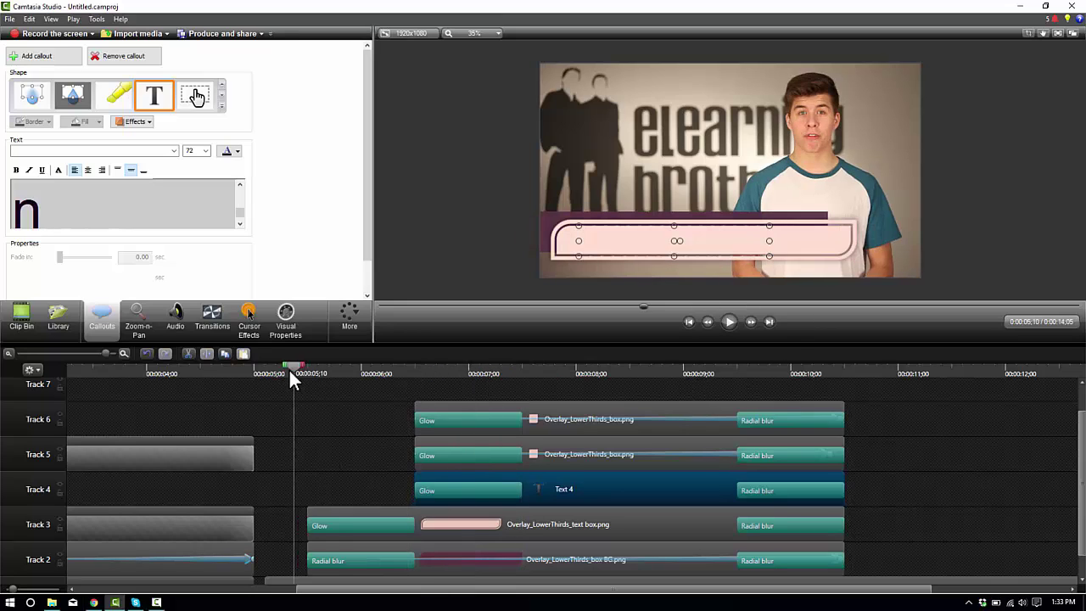
key("space")
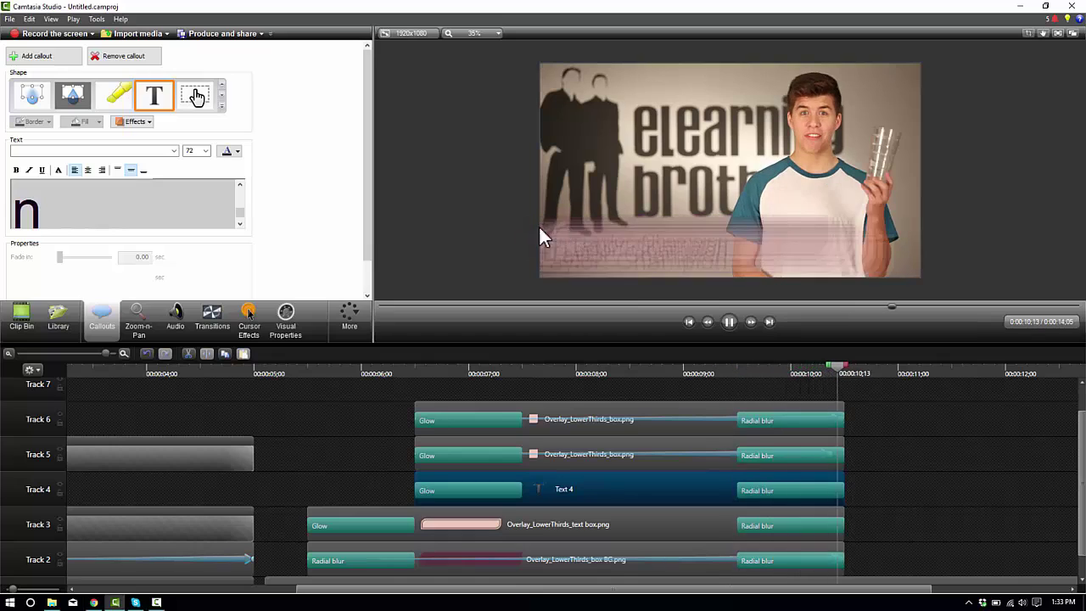
key("space")
Step: Move the playhead to 0:11;04
scroll(906, 483, "down", 1)
scroll(908, 490, "up", 1)
scroll(908, 490, "down", 1)
left_click_drag(902, 373, 908, 527)
Step: Split MVI_3991.MOV at 0:11;04 and delete the part after it
left_click(902, 563)
key("s")
key("Delete")
Step: Preview Lush - Callout 4, Layout 2, Layout 1 and Layout 5 in the theme library
left_click(56, 318)
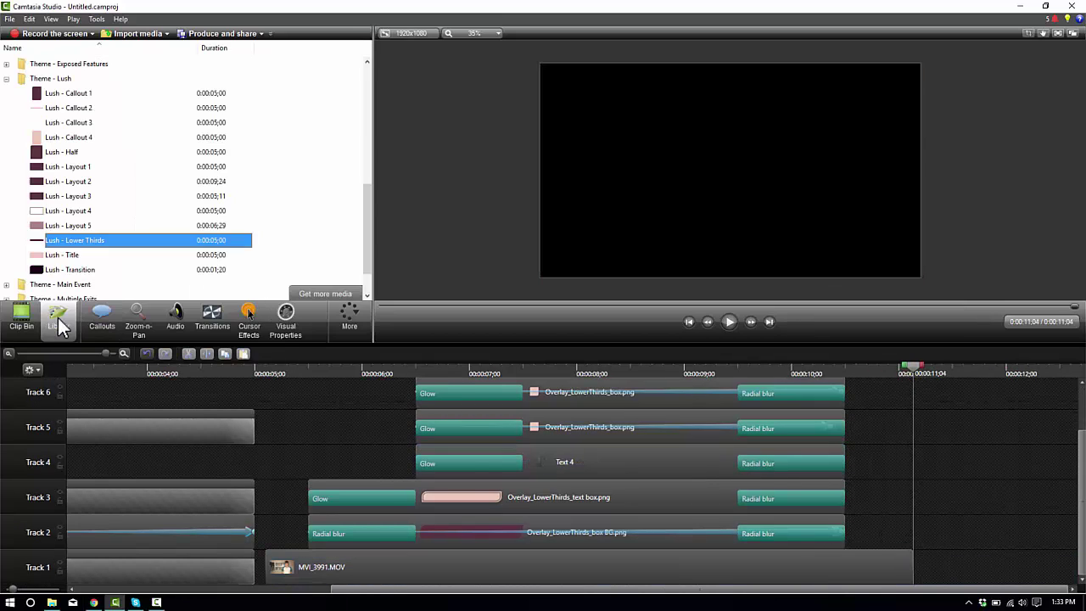
left_click(77, 142)
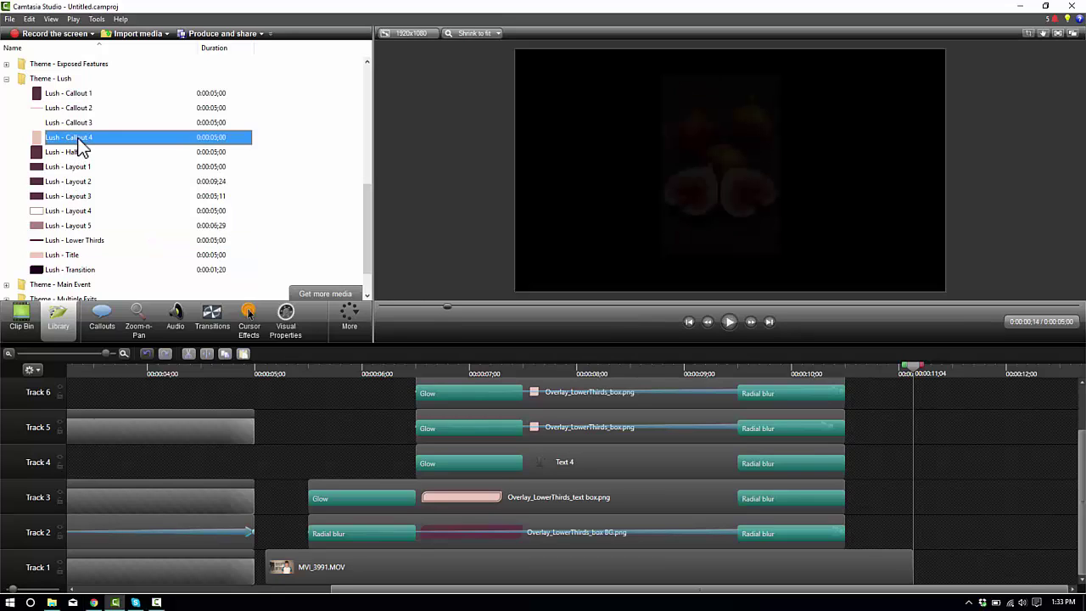
double_click(77, 141)
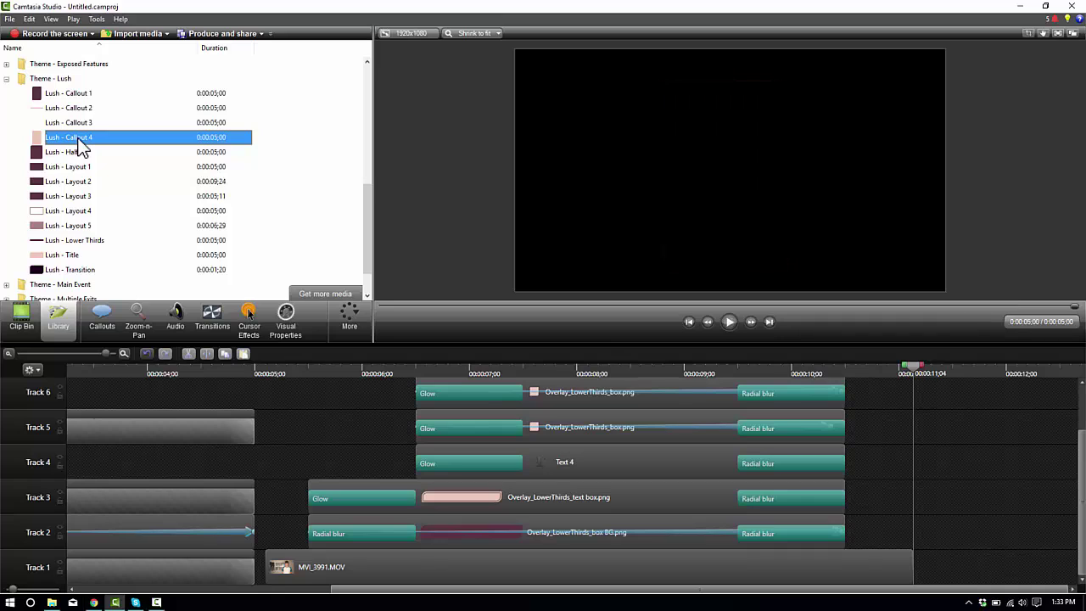
left_click(76, 183)
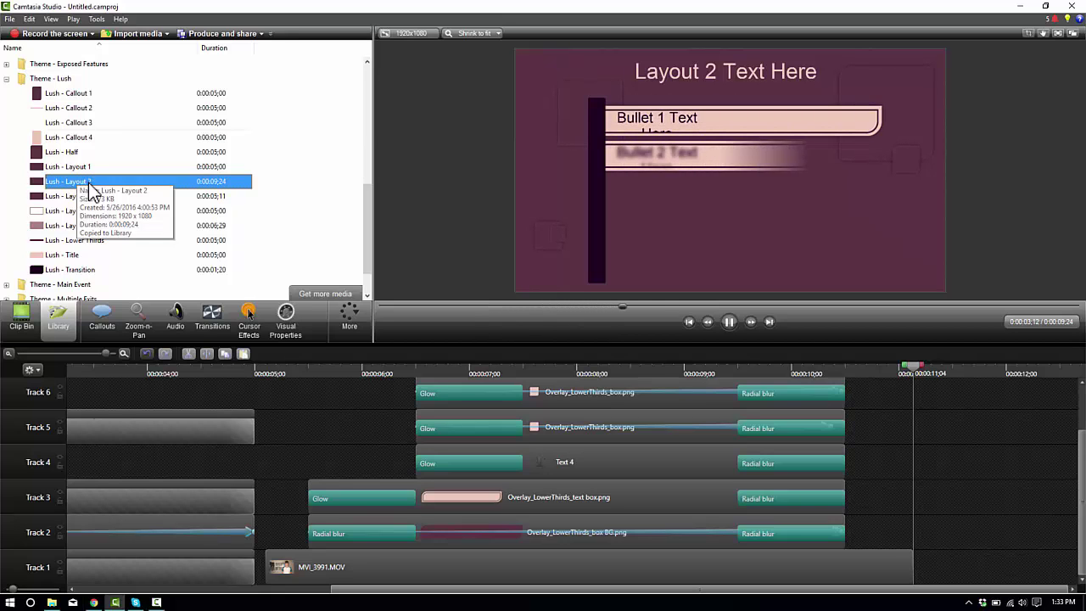
left_click(73, 169)
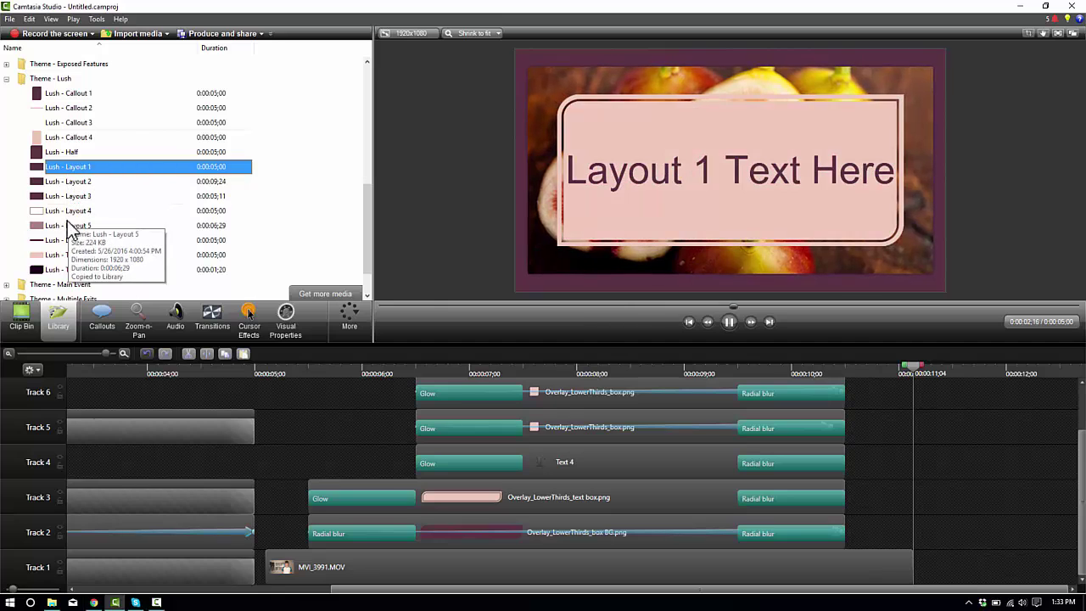
left_click(68, 226)
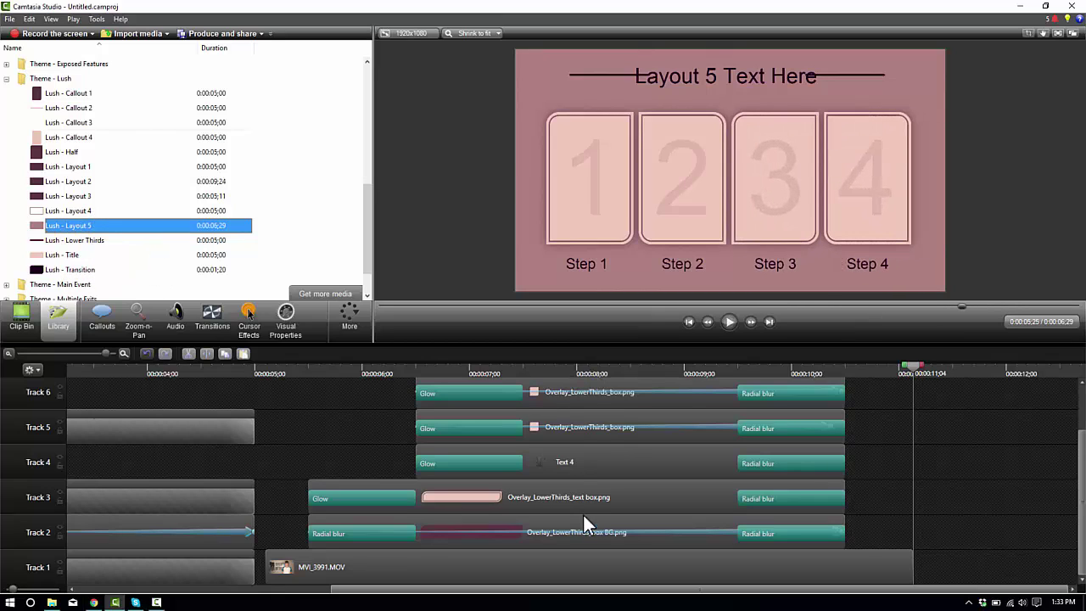
left_click(608, 590)
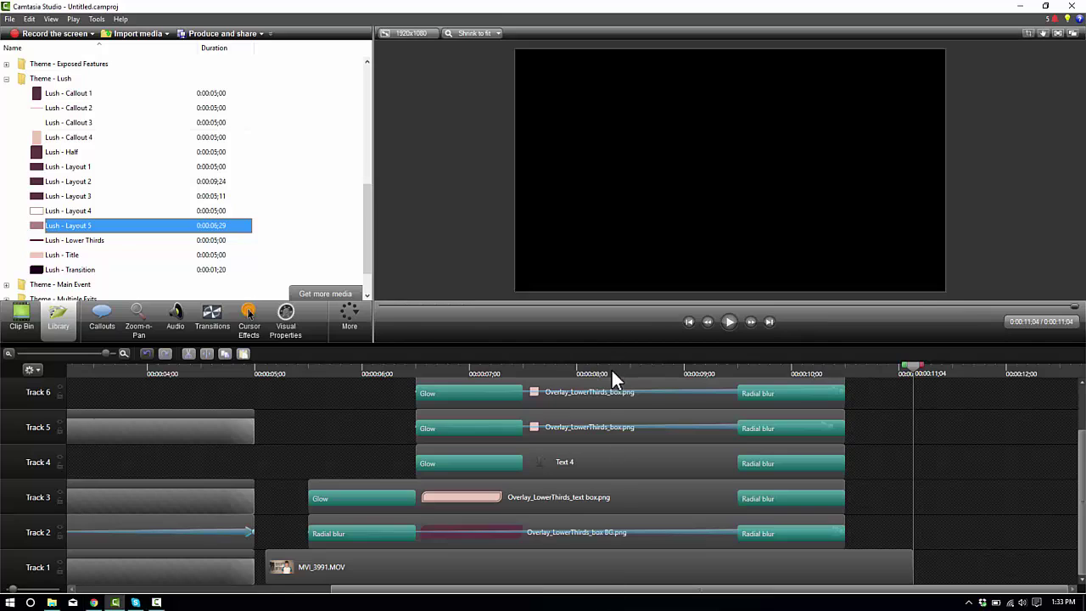
Step: Play the project and park the playhead at the end of the talking-head clip
key("space")
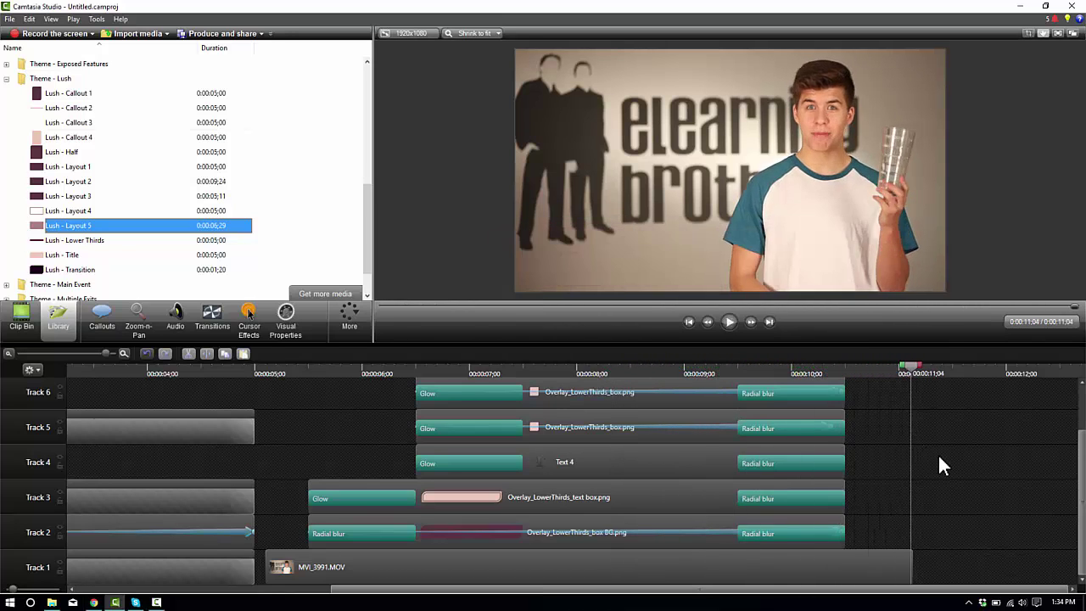
left_click_drag(667, 588, 1022, 583)
left_click(1035, 375)
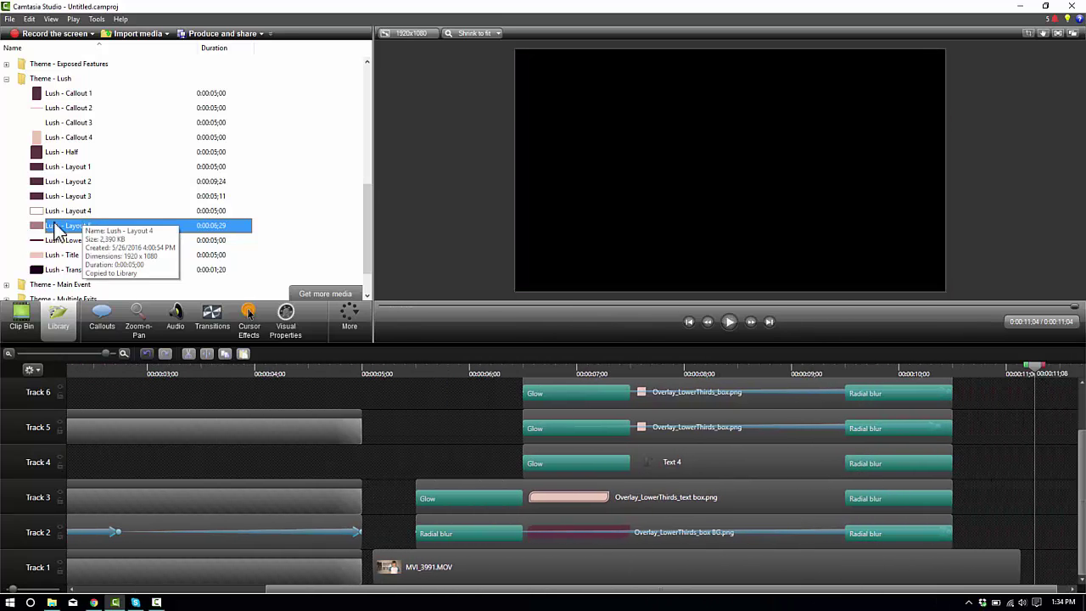
Step: Place Lush - Layout 5 after the talking-head clip and ungroup it
left_click_drag(73, 226, 847, 426)
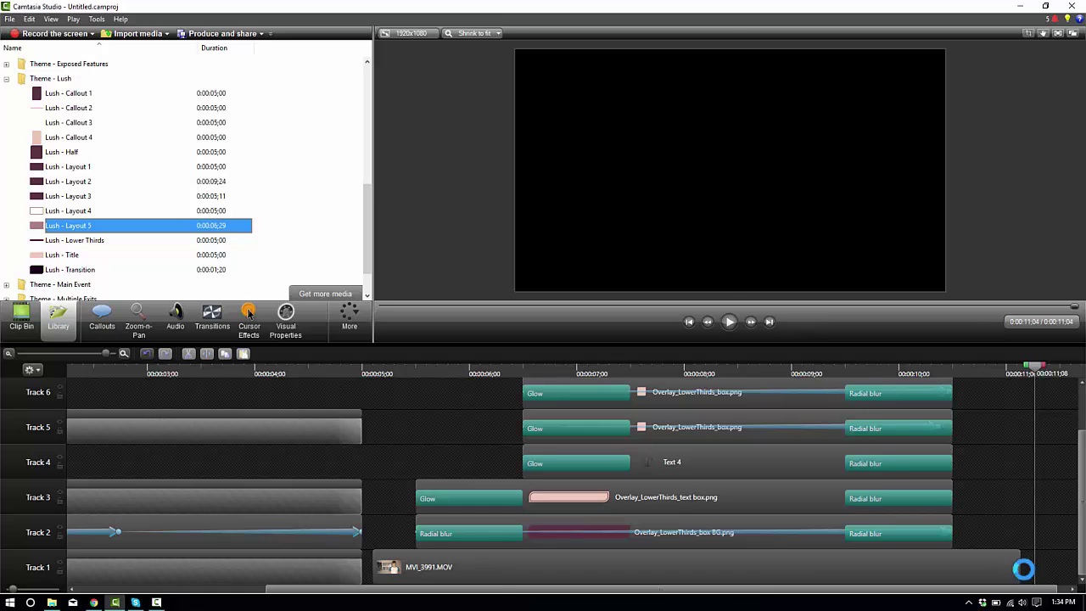
scroll(576, 512, "down", 1)
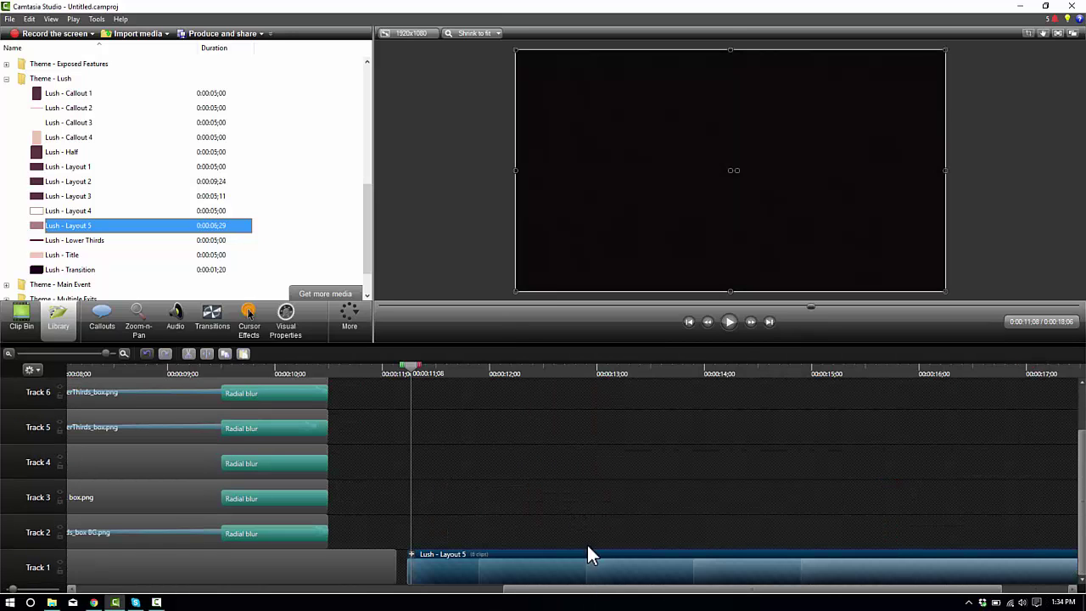
left_click(401, 377)
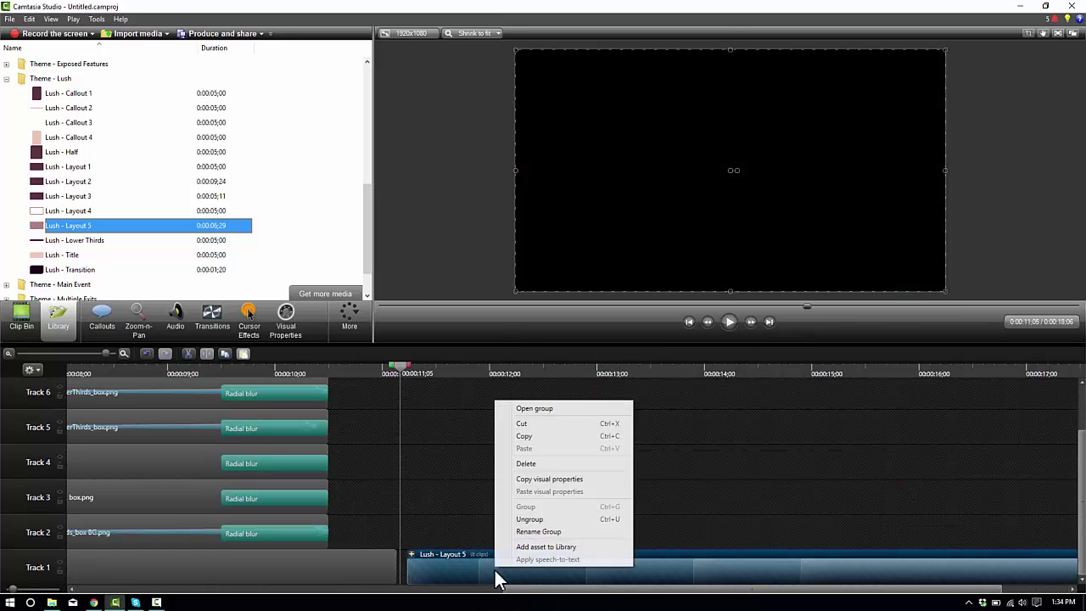
left_click(509, 519)
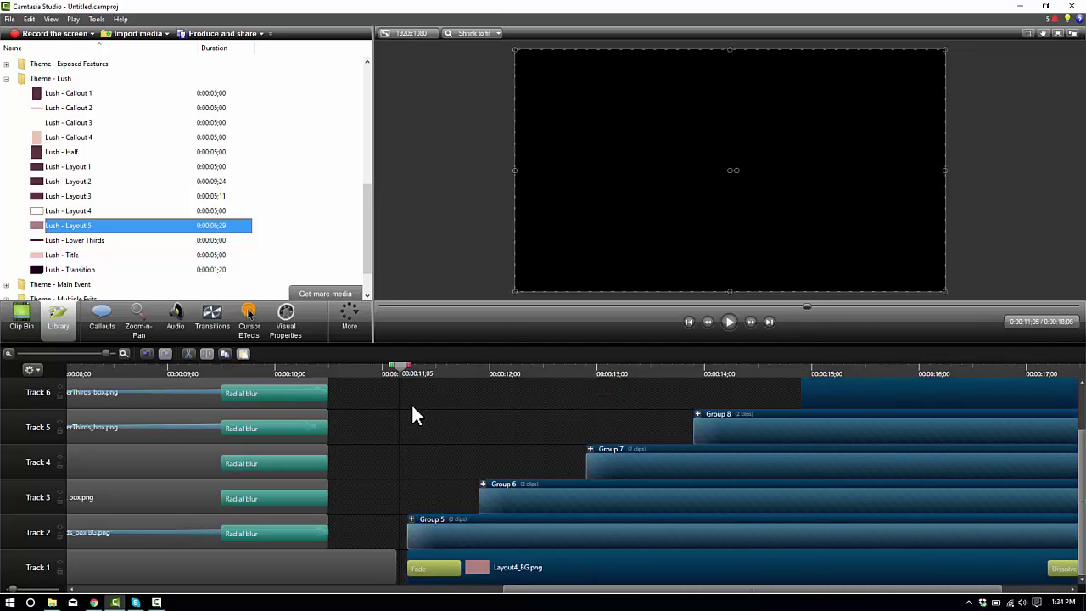
Step: Play the four step cards and zoom the timeline out to see all groups
key("space")
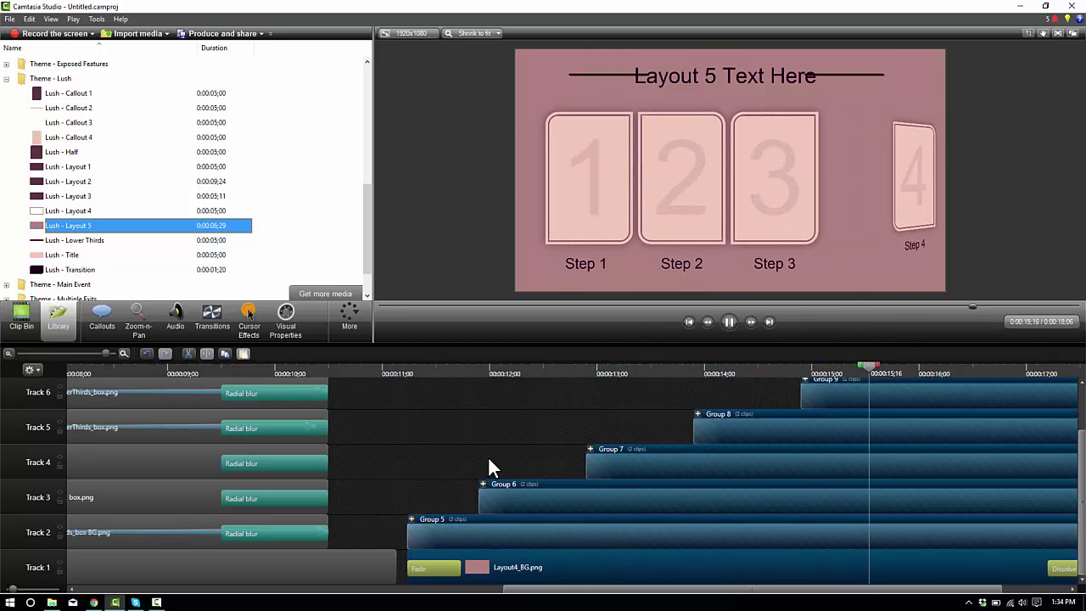
key("space")
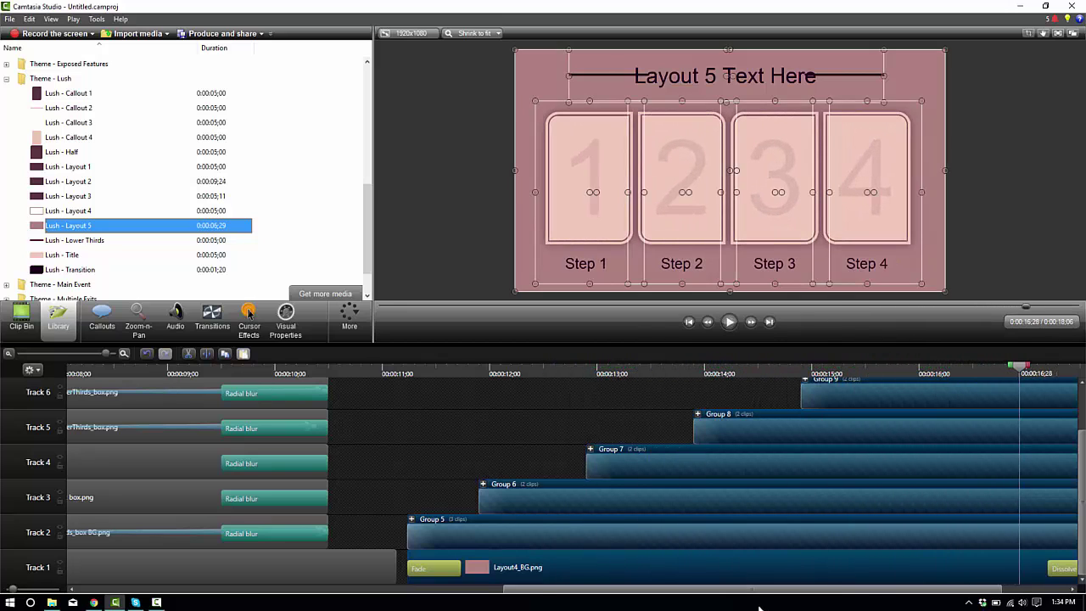
left_click_drag(703, 592, 766, 592)
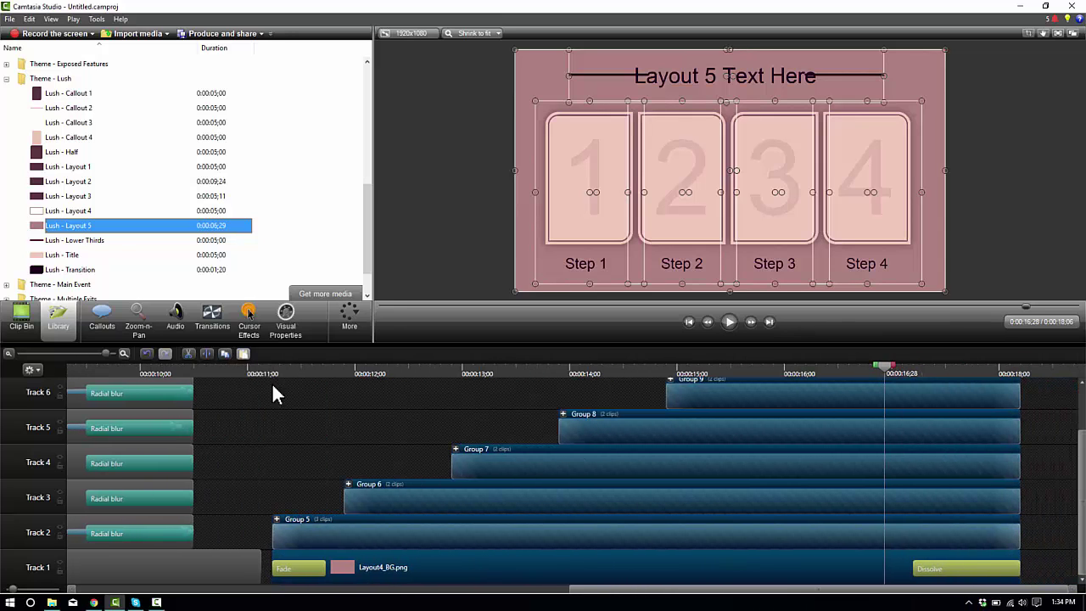
left_click(8, 354)
scroll(479, 527, "up", 1)
scroll(479, 527, "down", 1)
scroll(478, 527, "up", 1)
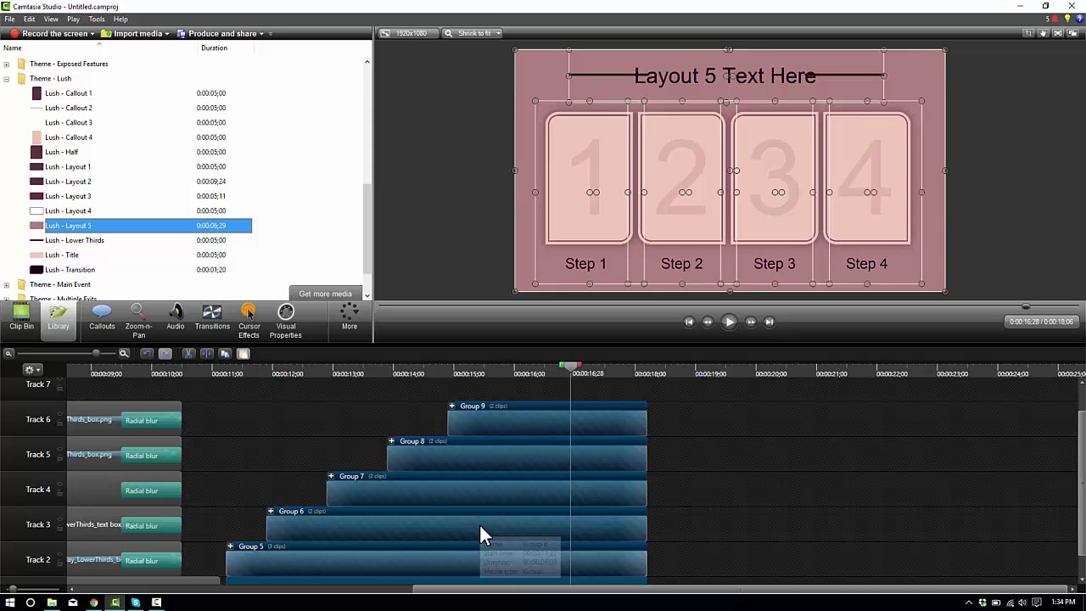
Step: Select the Step 1 card group and ungroup it into its clips
left_click(548, 370)
left_click(556, 414)
left_click(340, 517)
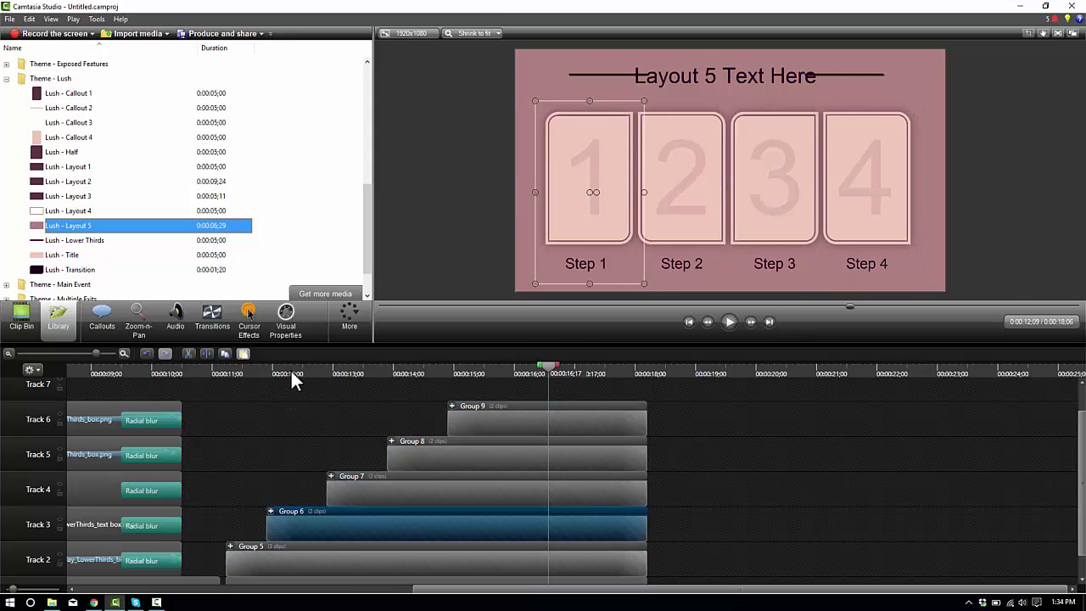
left_click(291, 371)
left_click(250, 560)
left_click(323, 528)
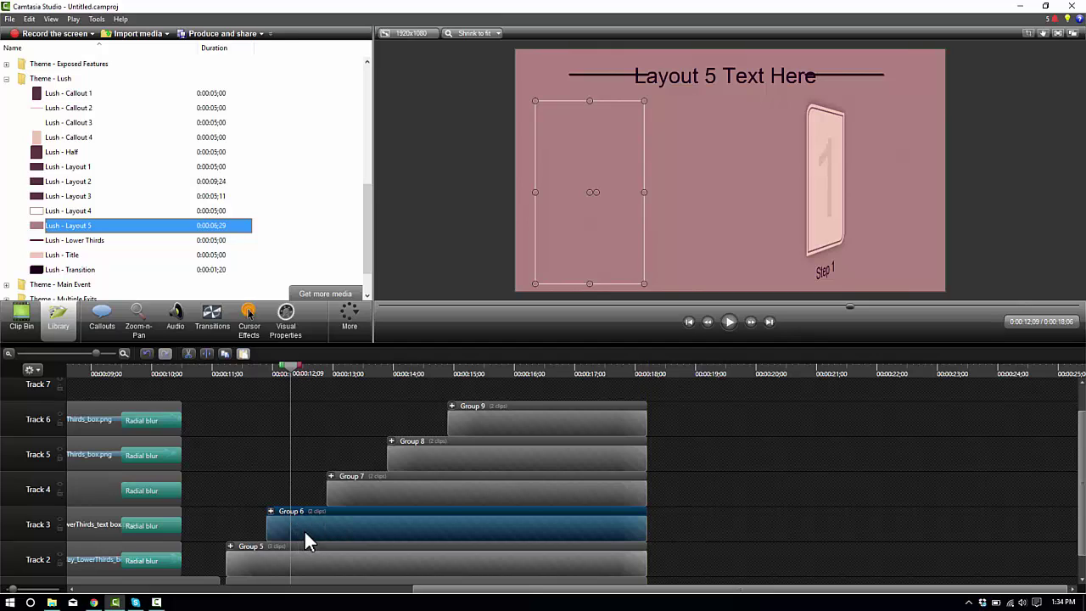
right_click(304, 530)
left_click(329, 492)
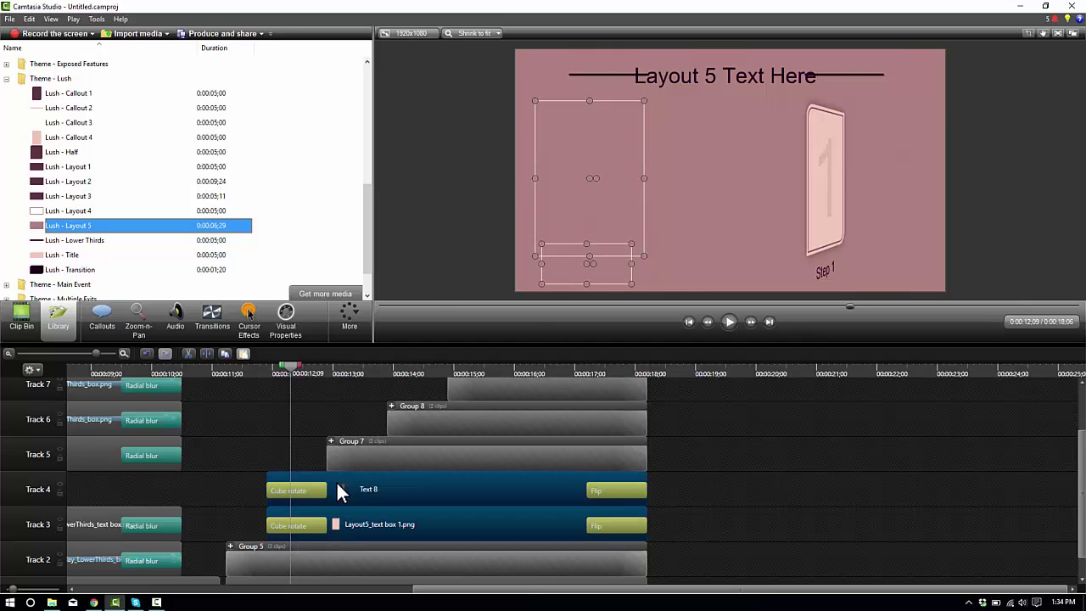
Step: Relabel Step 1 as 'Get a Cup' and regroup the label with its card image
left_click(356, 371)
double_click(394, 488)
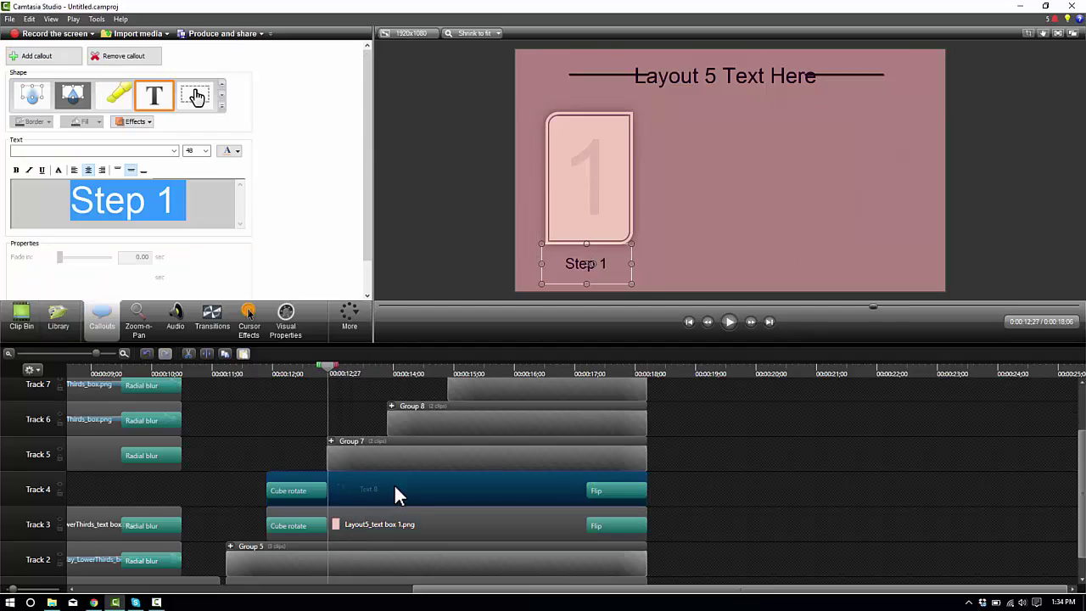
left_click_drag(183, 202, 70, 202)
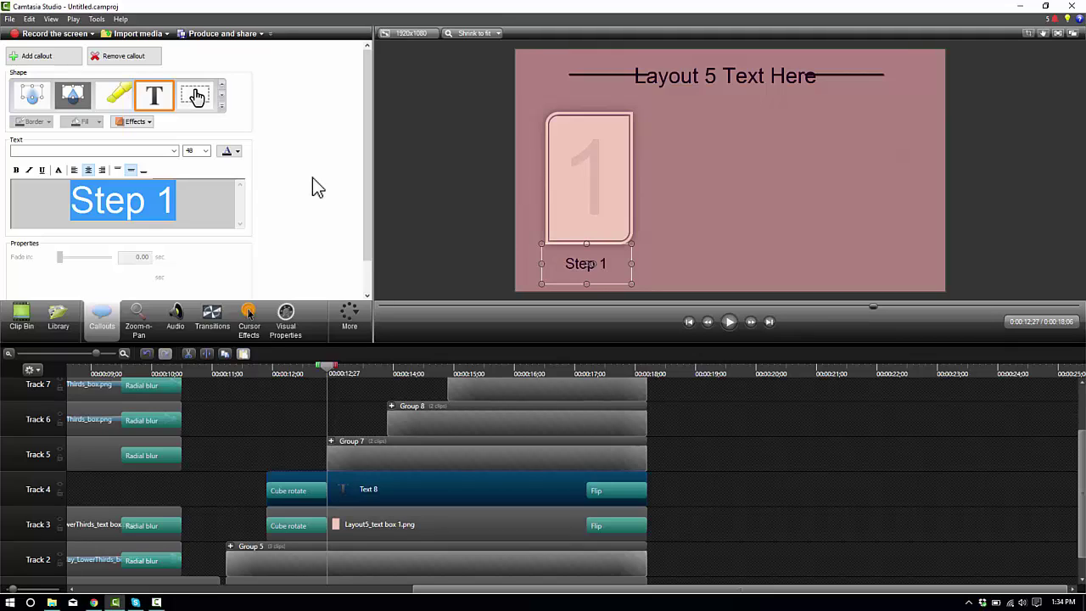
type("Get a")
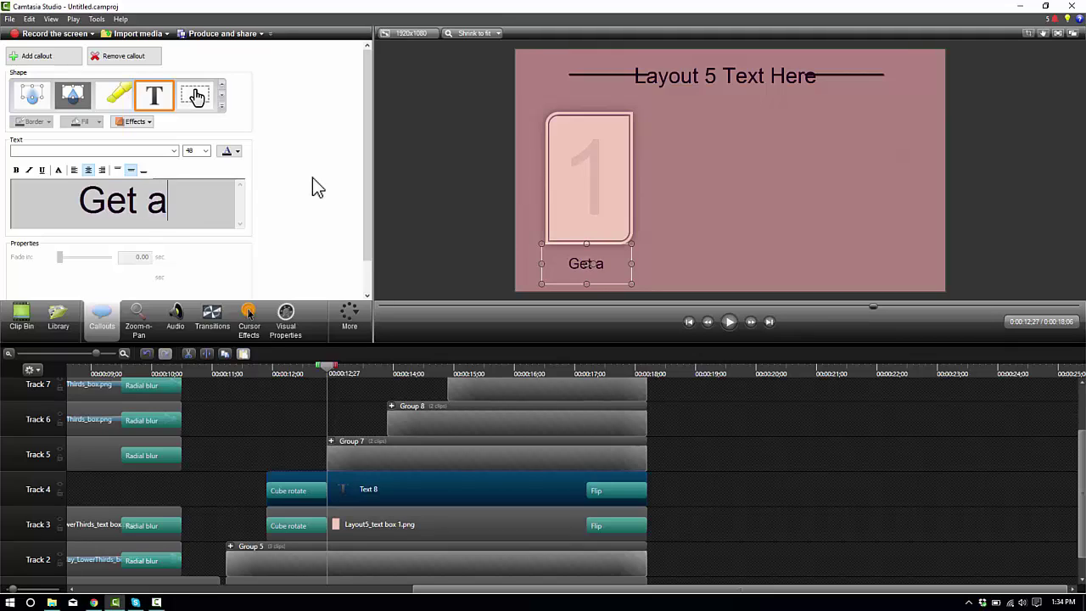
type(" Cup")
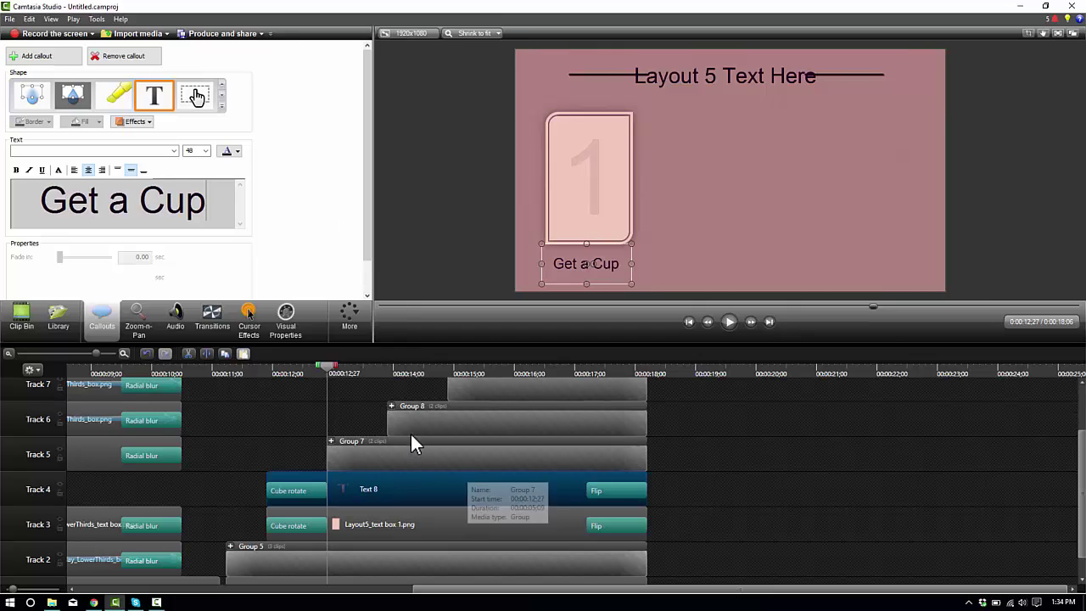
left_click(587, 518, "ctrl")
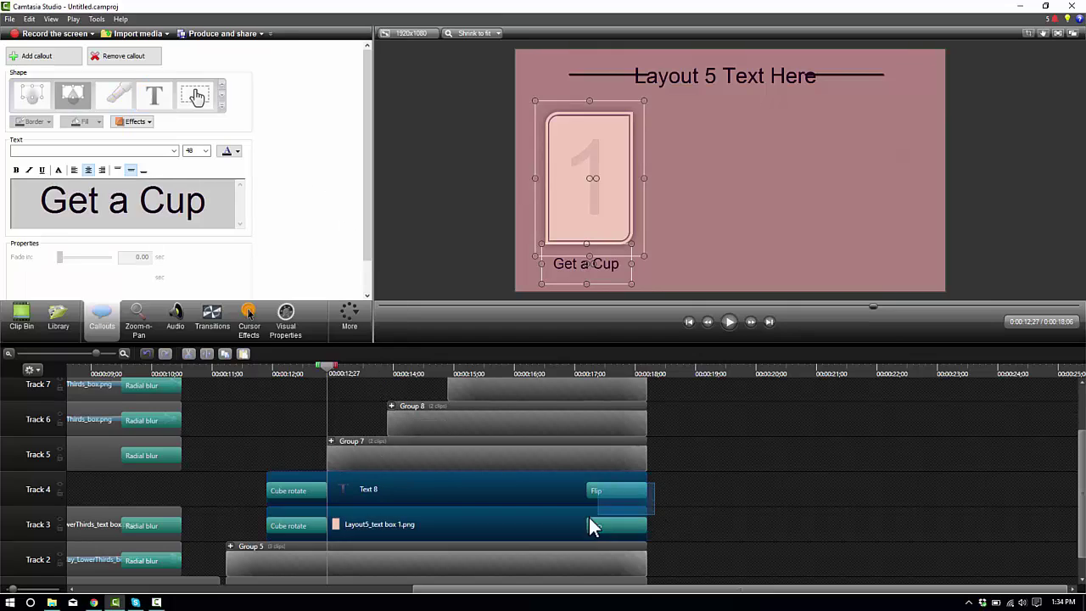
right_click(563, 510)
left_click(597, 439)
Step: Ungroup the Step 2 card, relabel it 'Get Ice', and regroup label and image
left_click_drag(429, 471, 433, 492)
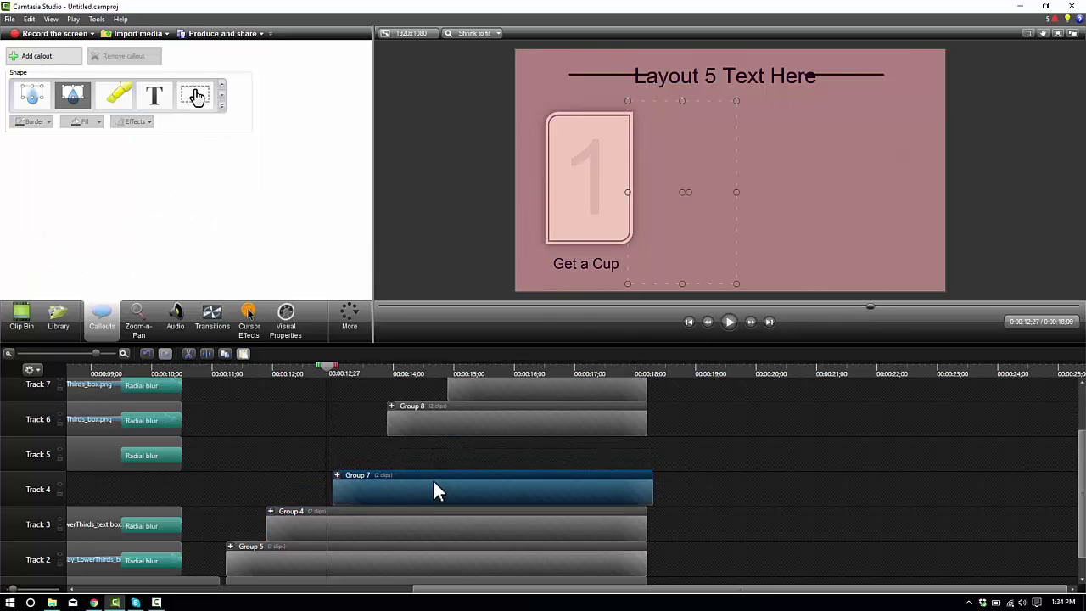
right_click(427, 483)
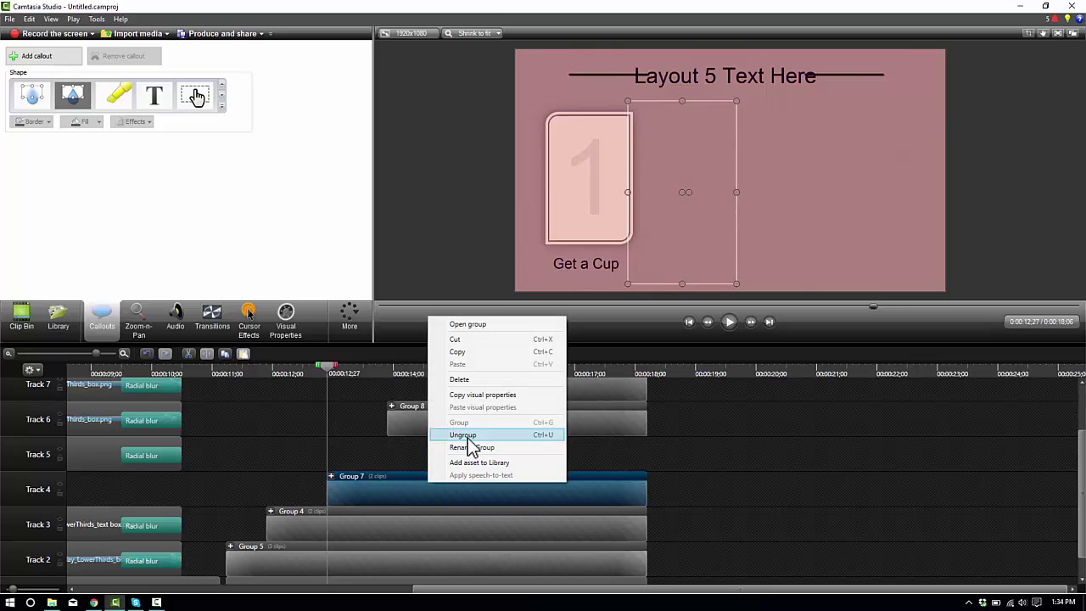
left_click(467, 435)
left_click_drag(415, 373, 432, 371)
left_click(453, 467)
left_click_drag(180, 204, 82, 212)
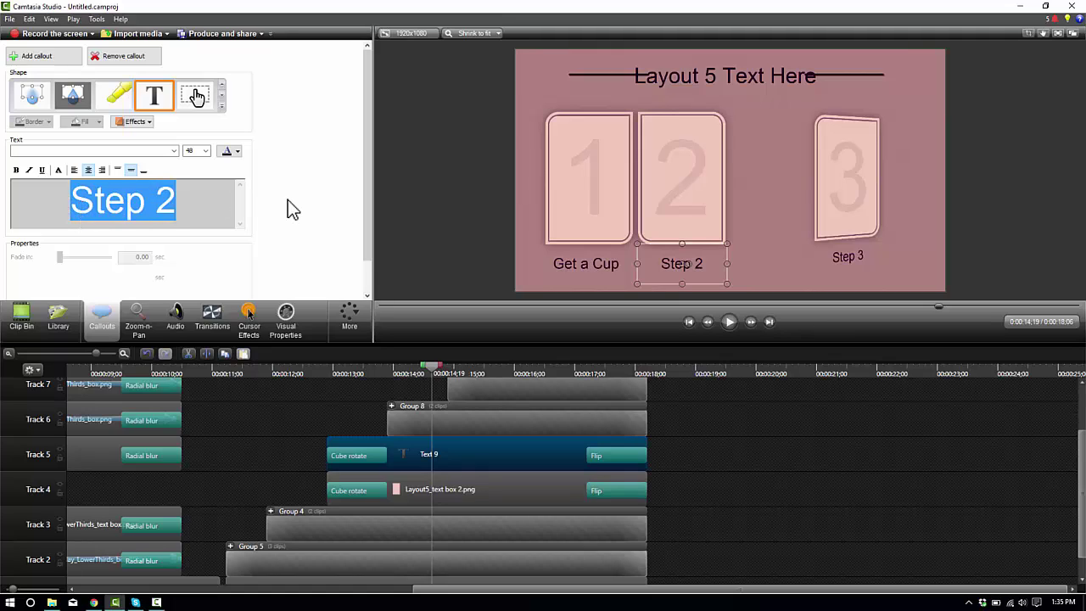
type("Put")
key("BackSpace")
key("BackSpace")
key("BackSpace")
type("Get Ice")
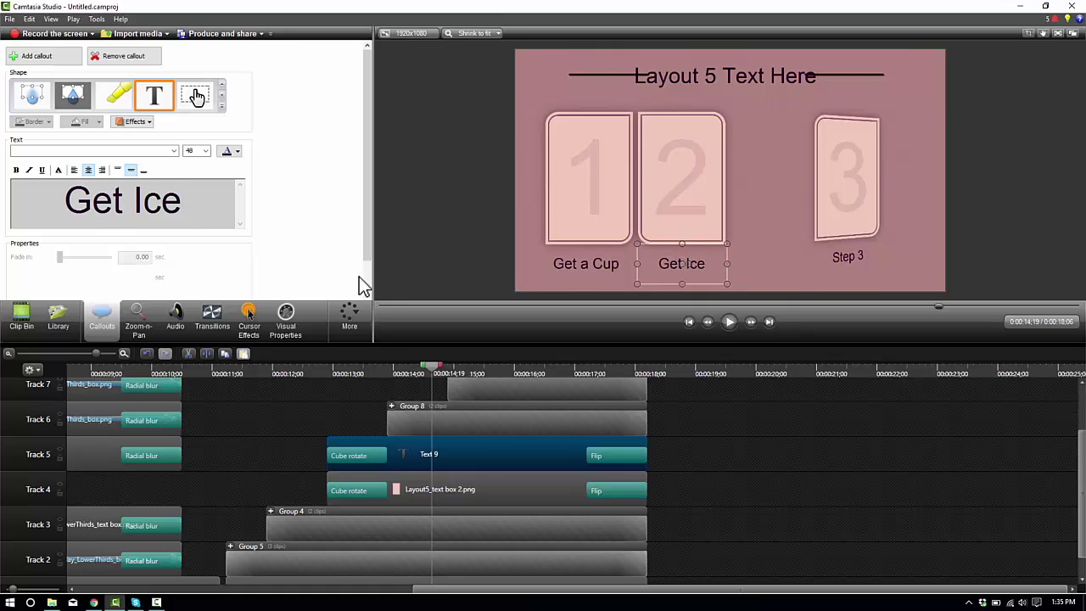
left_click(591, 487)
right_click(592, 489)
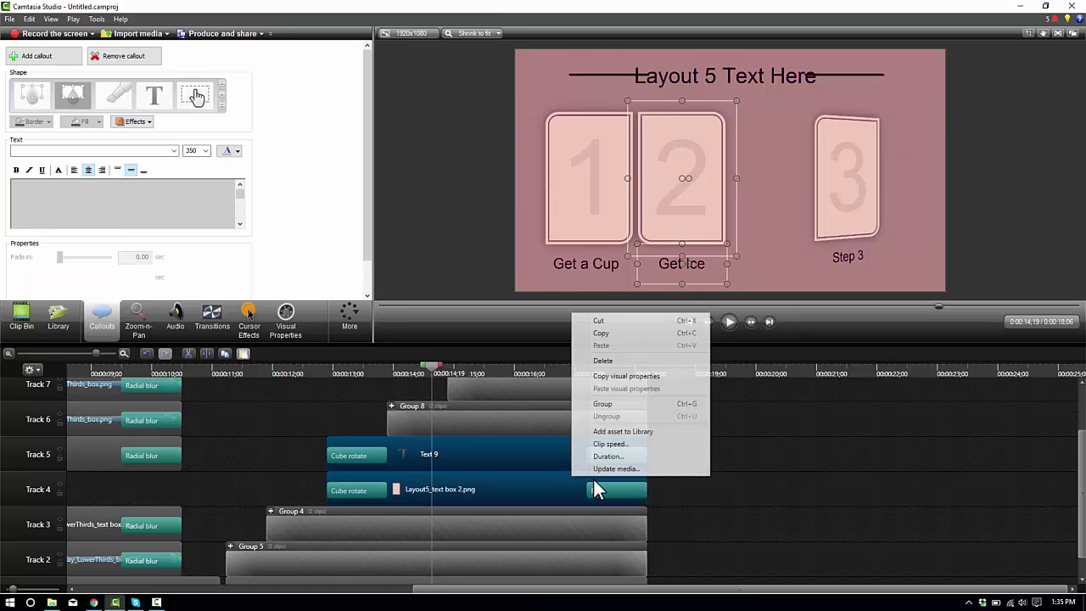
left_click(611, 404)
Step: Move the Step 3 card group down one track
scroll(548, 473, "up", 1)
left_click(549, 459)
left_click_drag(549, 459, 548, 472)
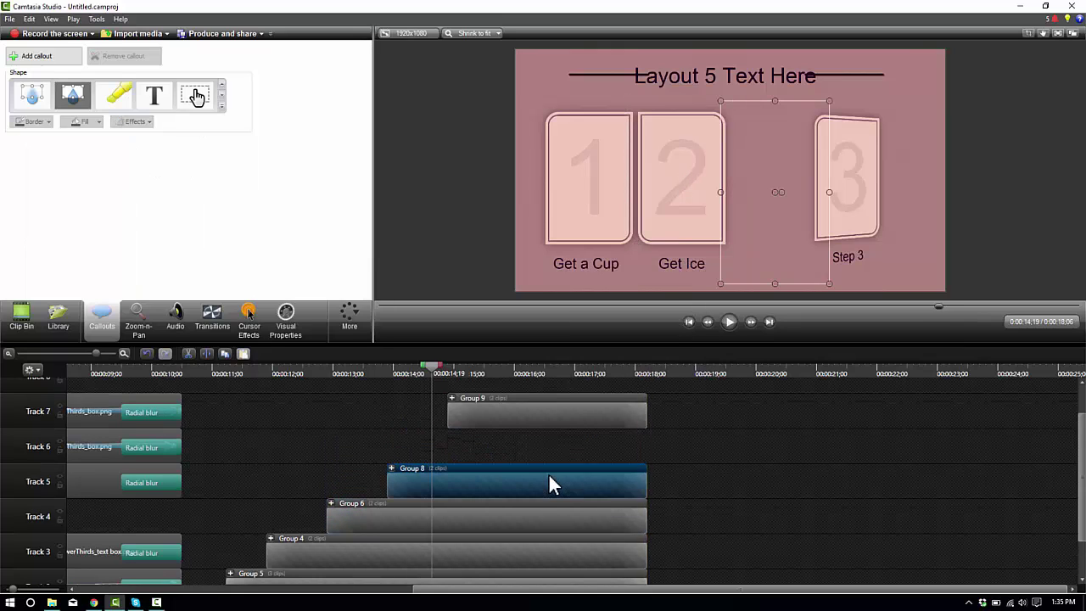
Step: Ungroup the Step 3 card group and try typing 'Get Water' into its label
right_click(545, 473)
left_click(560, 424)
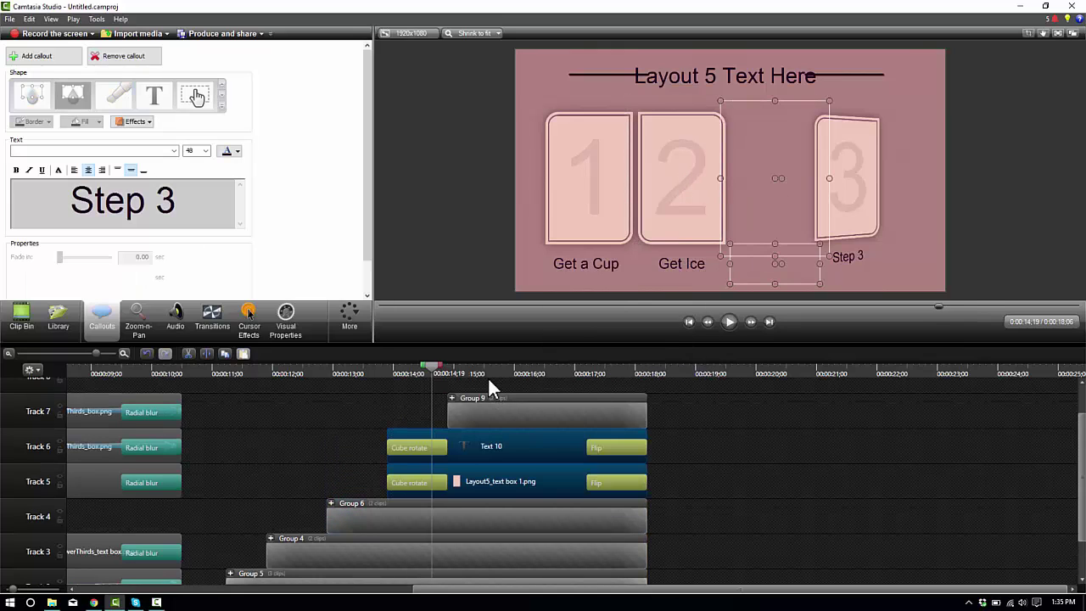
left_click(511, 372)
left_click_drag(170, 220, 78, 210)
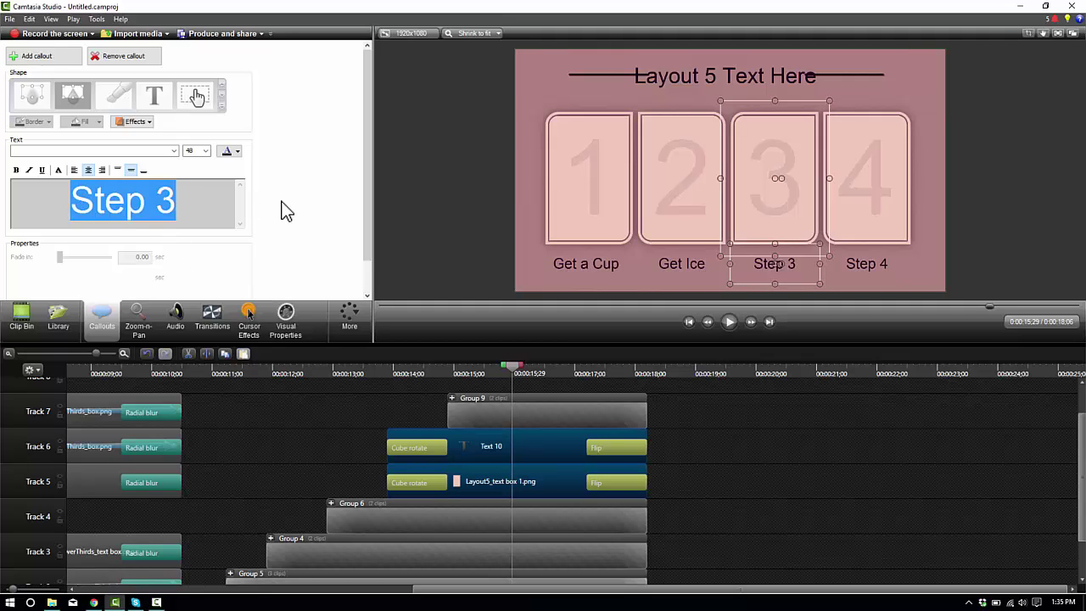
type("Put wate")
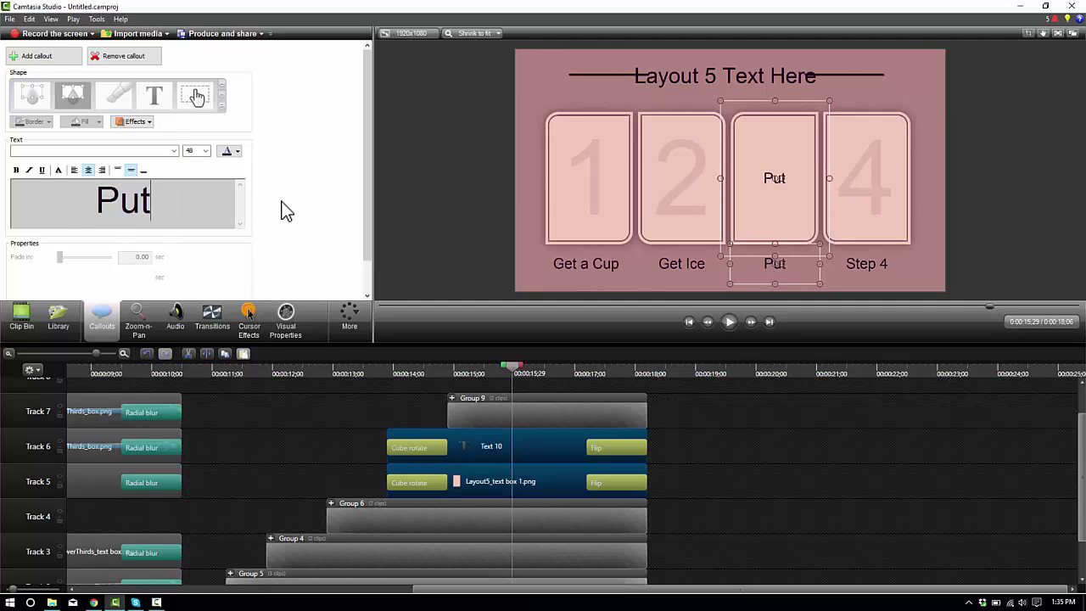
key("BackSpace")
key("BackSpace")
key("BackSpace")
key("BackSpace")
key("BackSpace")
key("BackSpace")
key("BackSpace")
key("BackSpace")
type("Get Water")
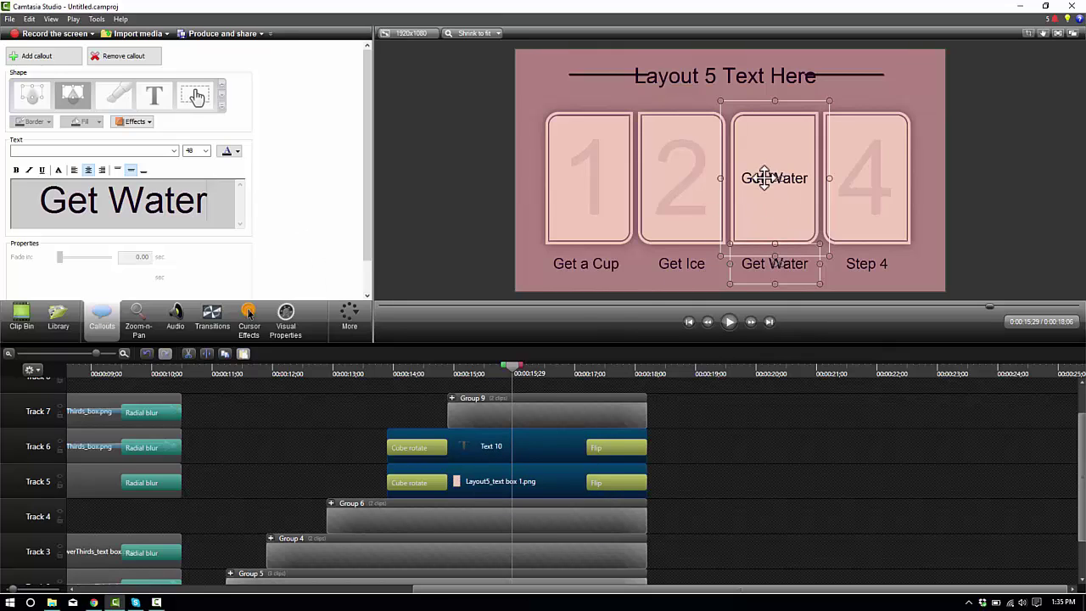
left_click(686, 501)
key("BackSpace")
key("BackSpace")
key("BackSpace")
key("BackSpace")
key("BackSpace")
key("BackSpace")
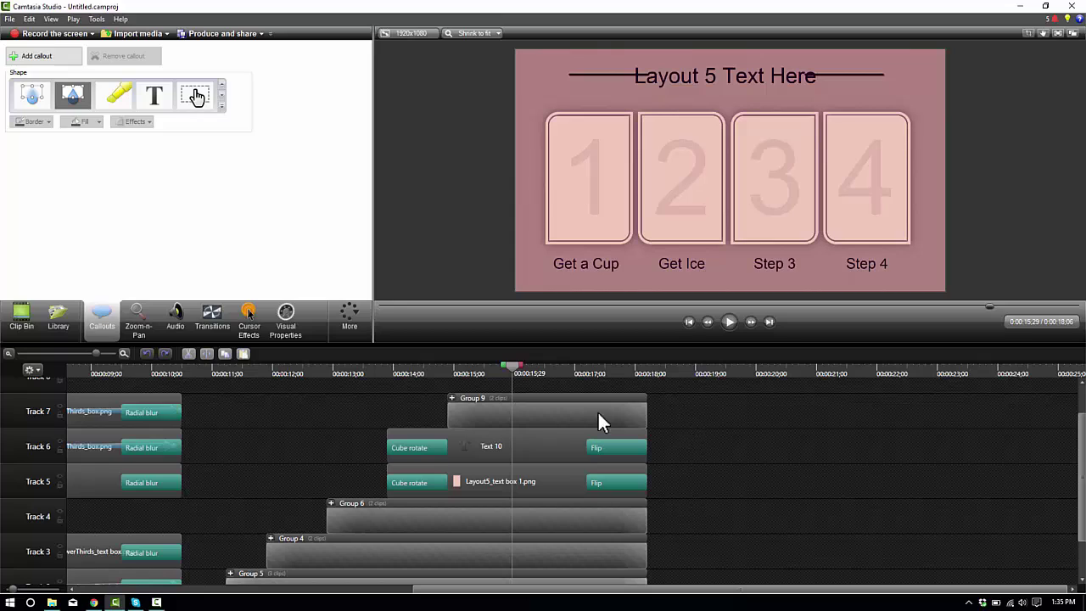
Step: Replace the card 3 label with 'Get Water' and regroup it with its box
left_click(506, 446)
double_click(165, 201)
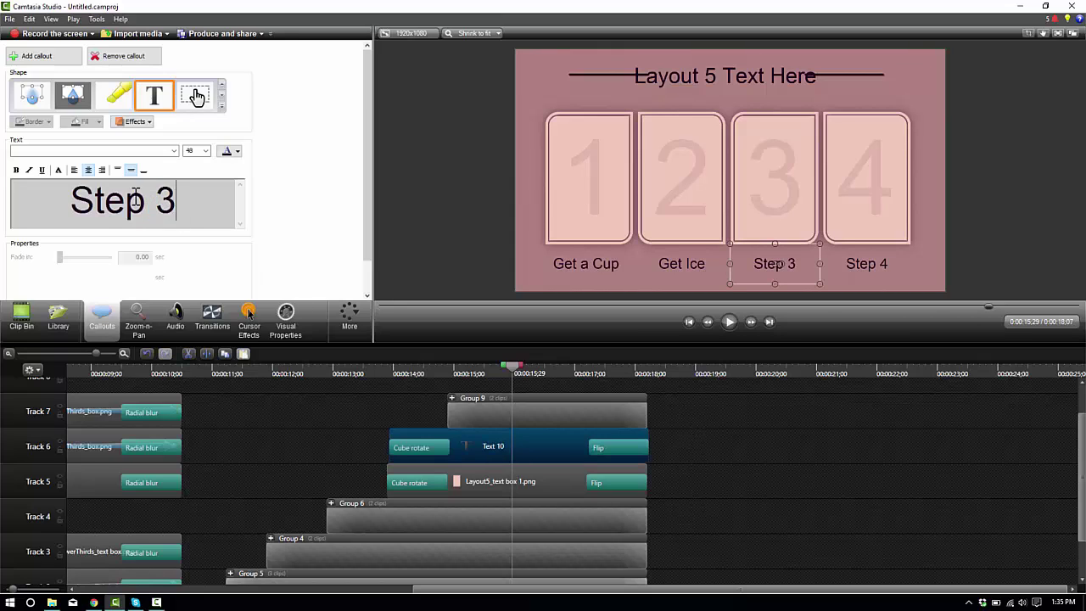
left_click_drag(119, 188, 71, 190)
type("Get Water")
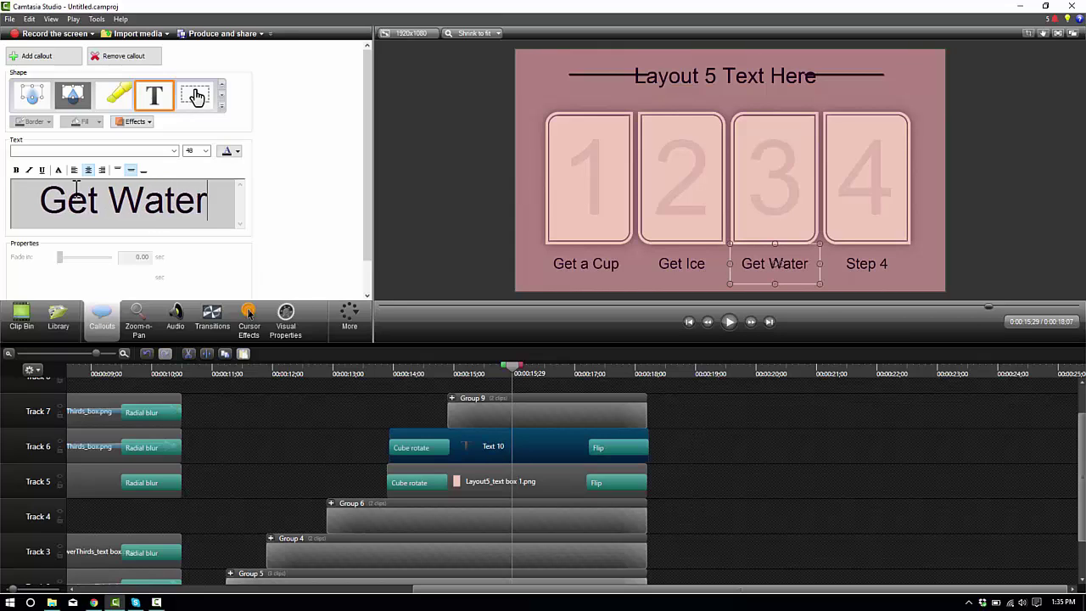
left_click(582, 481, "ctrl")
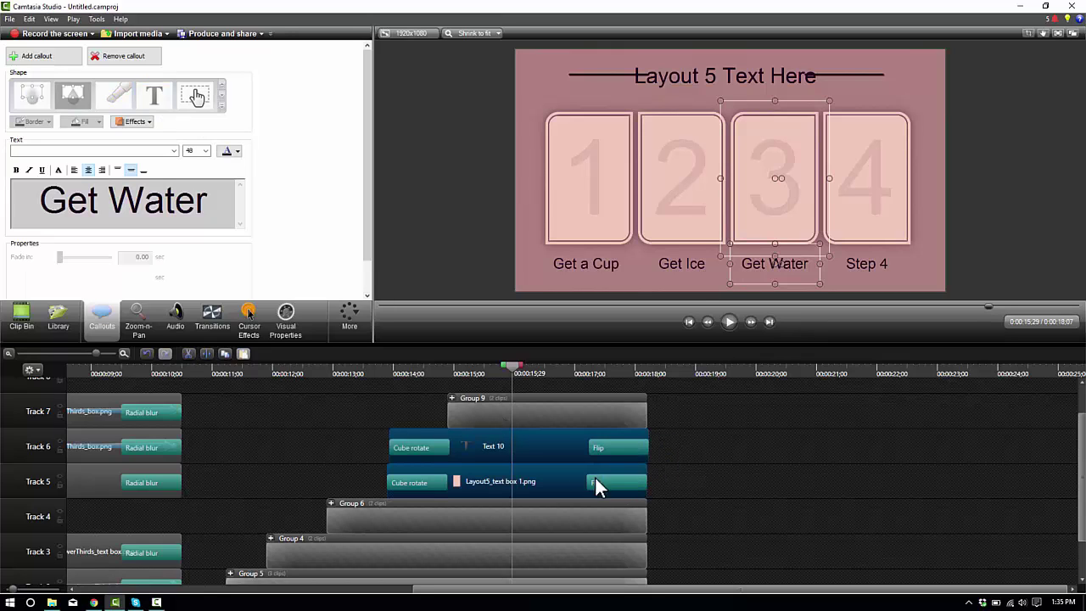
right_click(571, 482)
left_click(601, 400)
Step: Ungroup card 4, change its label to 'Enjoy!', and regroup text and box
left_click(540, 411)
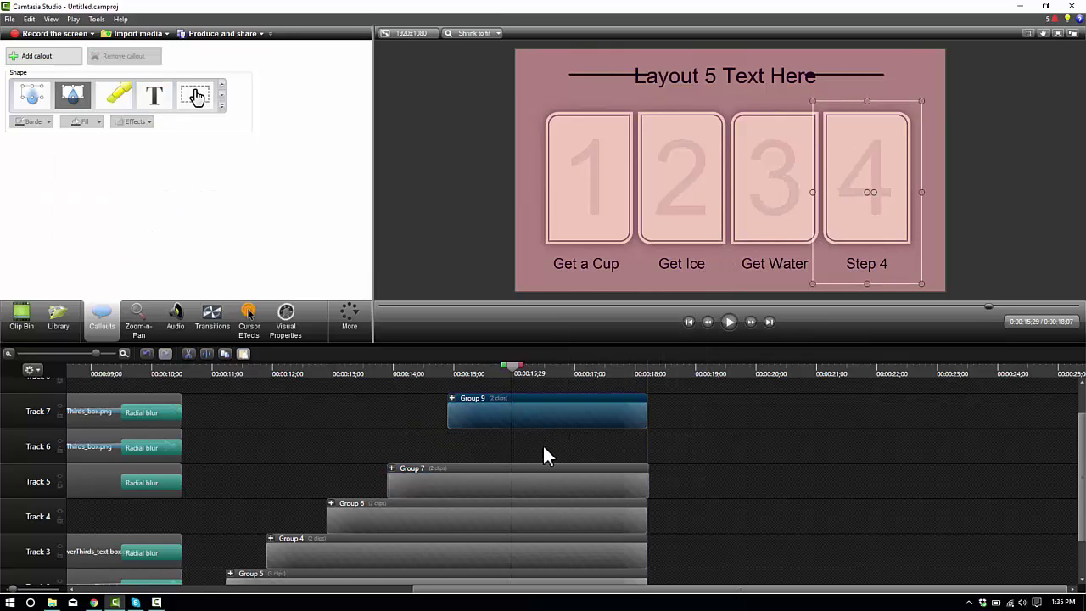
right_click(544, 449)
left_click(571, 403)
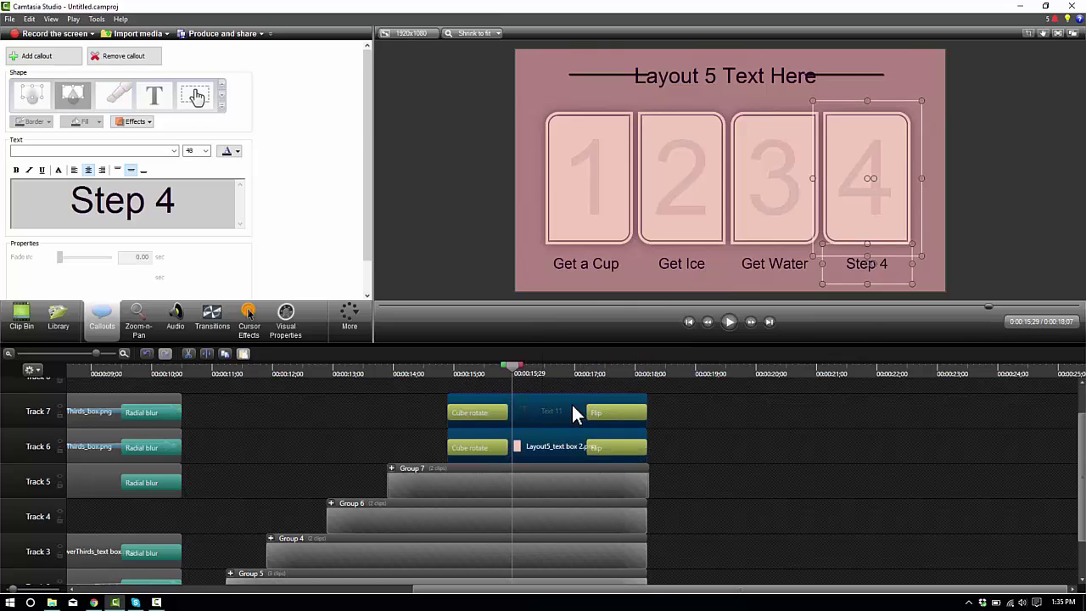
left_click(573, 406)
left_click_drag(184, 200, 75, 201)
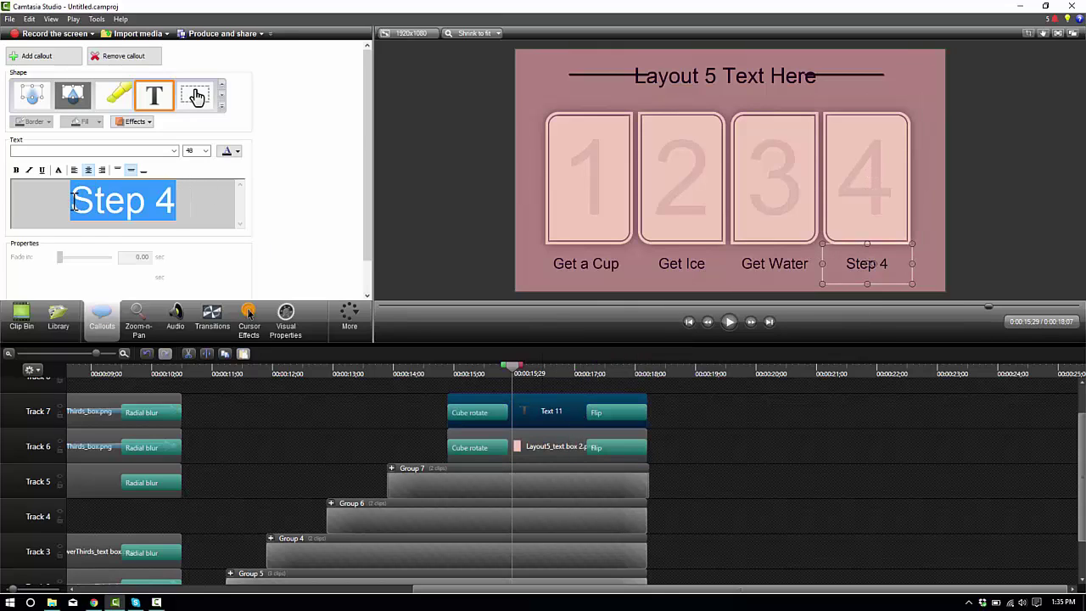
type("Enjoy!")
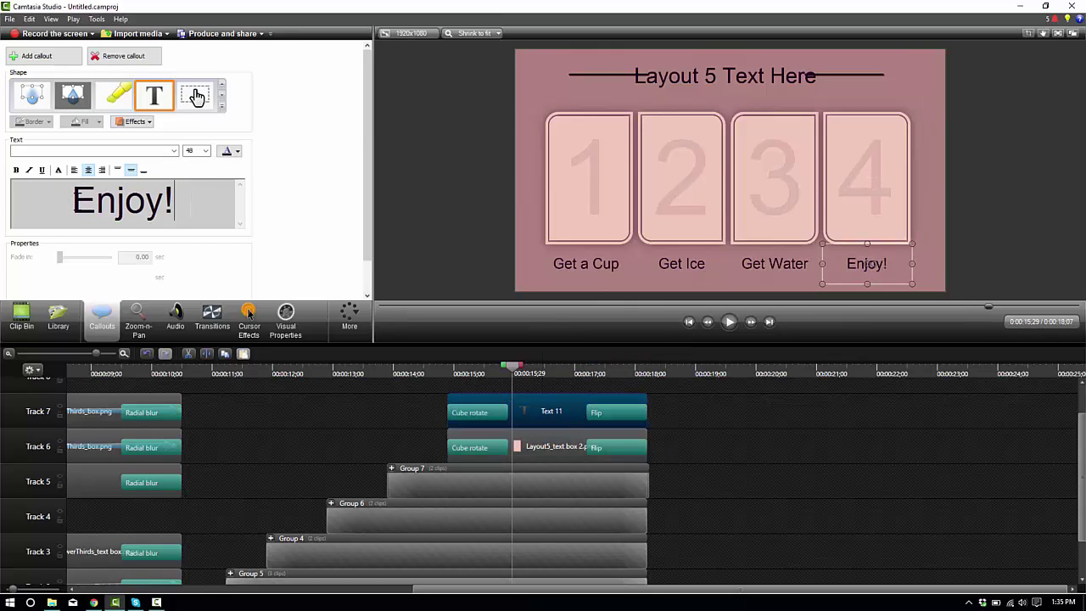
left_click(551, 419)
left_click(560, 445)
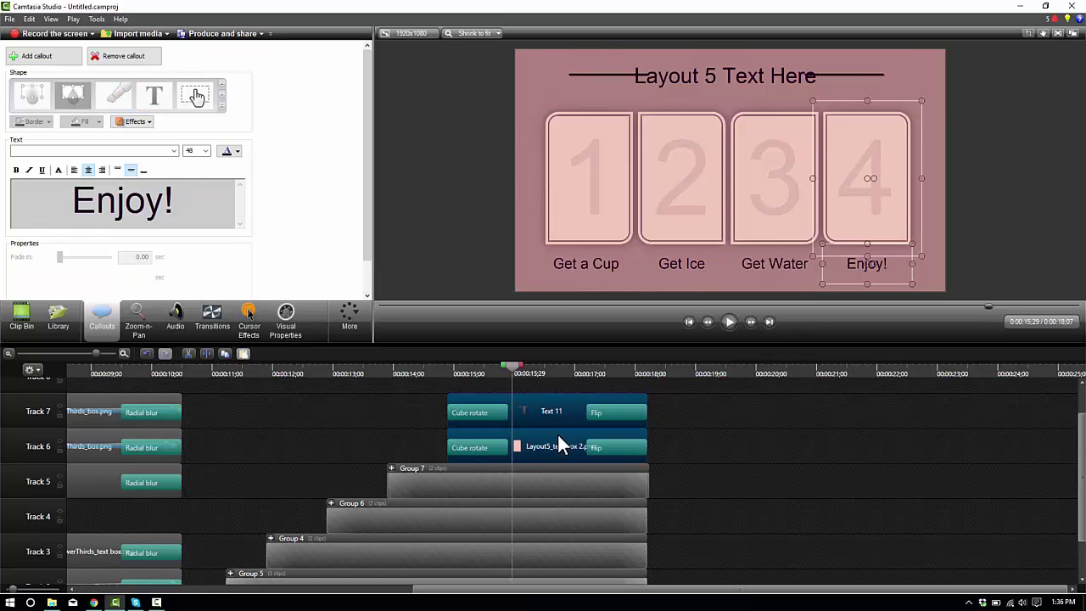
right_click(560, 445)
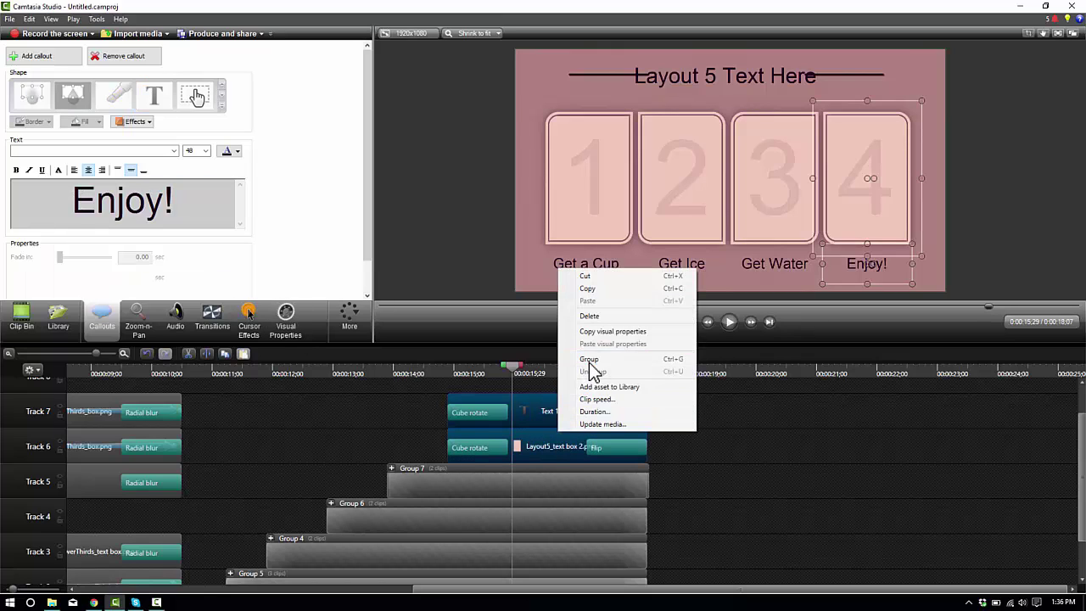
left_click(589, 360)
scroll(527, 461, "down", 2)
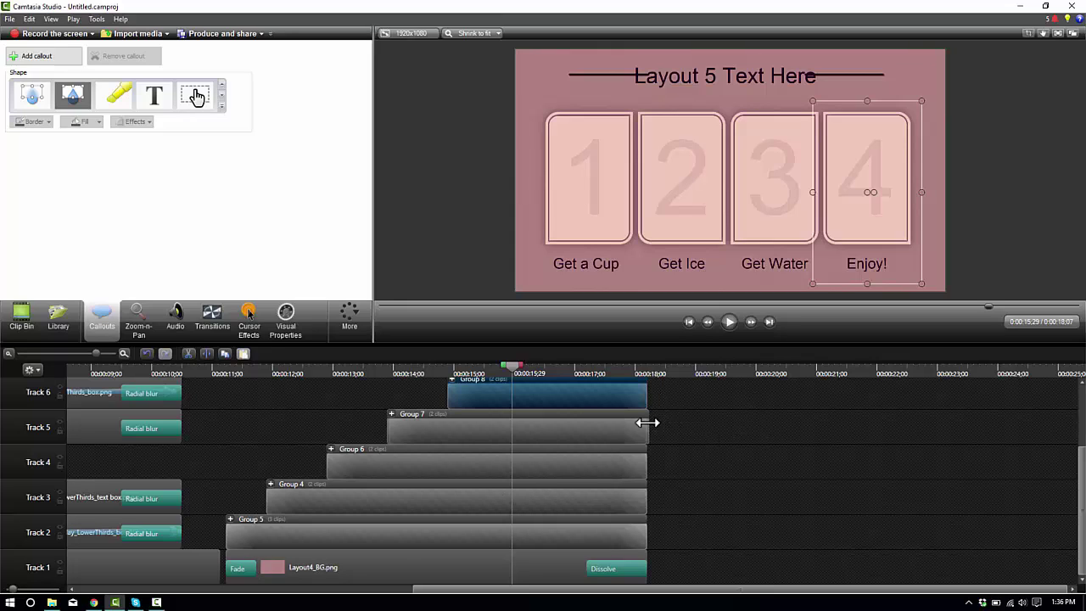
Step: Extend Groups 5, 4, 6, 7 and 8 so they all end together near 0:00:22
left_click_drag(647, 535, 920, 536)
left_click_drag(647, 502, 962, 506)
left_click_drag(645, 463, 929, 468)
left_click_drag(651, 436, 920, 429)
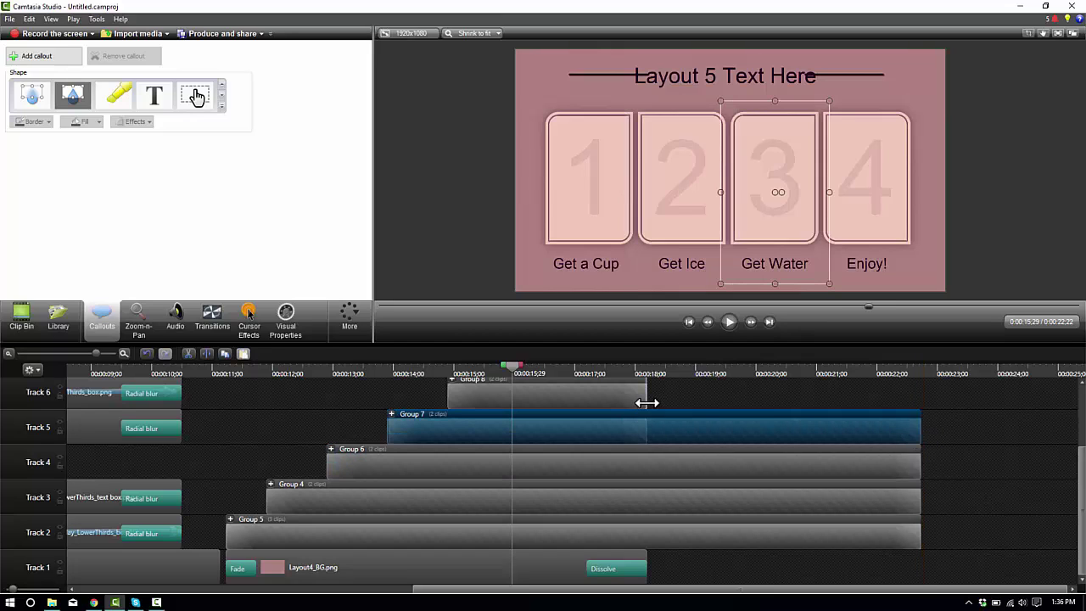
left_click_drag(646, 396, 920, 393)
Step: Play the cards from about 11 seconds, then stop at 17;29 on card 4's group (Group 8)
left_click(255, 372)
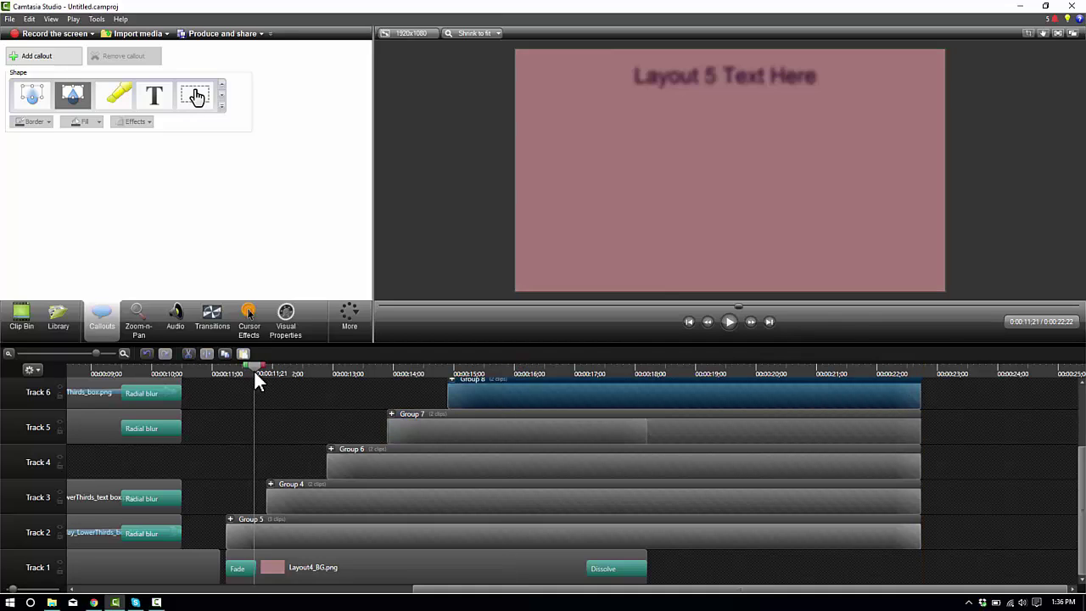
key("space")
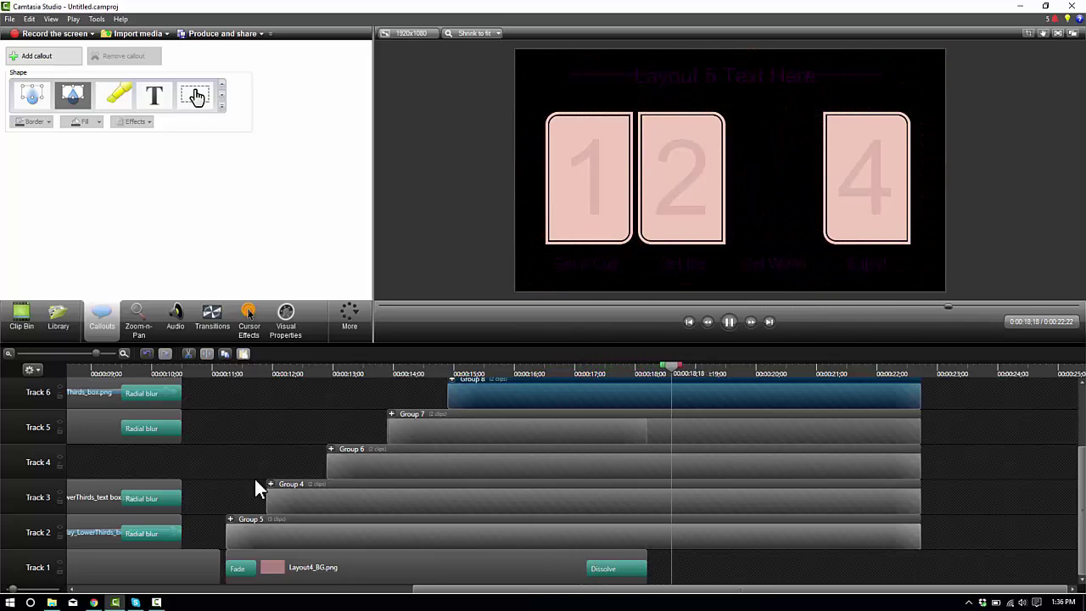
key("space")
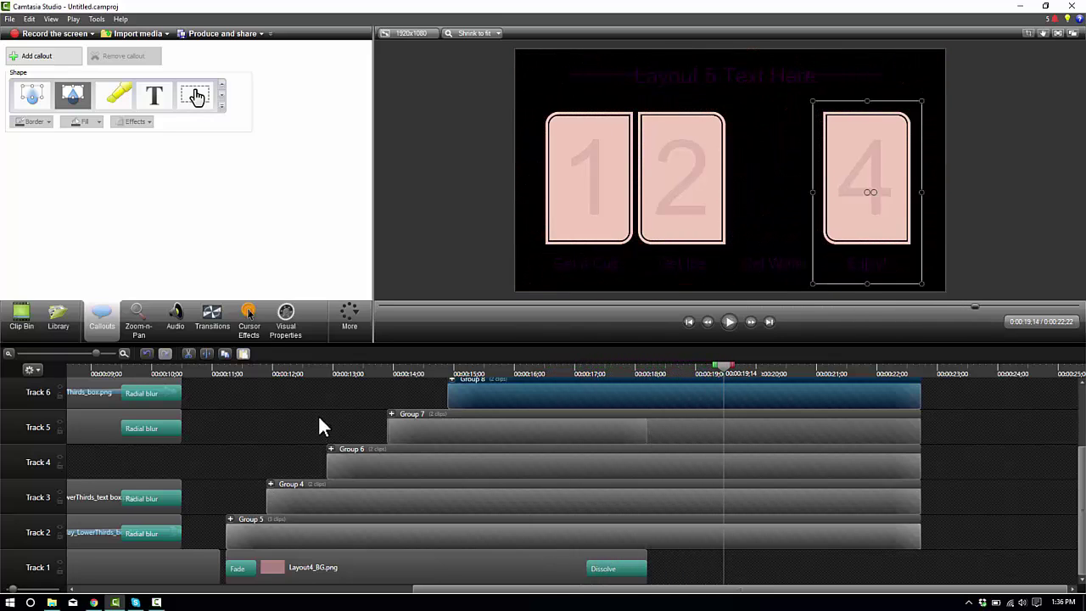
left_click(634, 373)
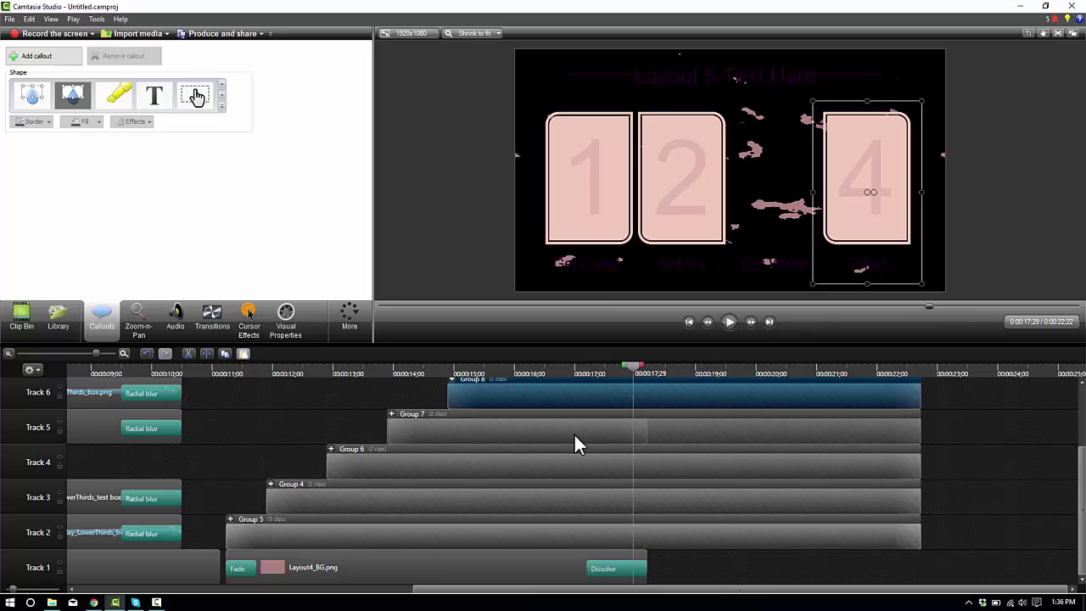
scroll(650, 443, "up", 2)
right_click(651, 441)
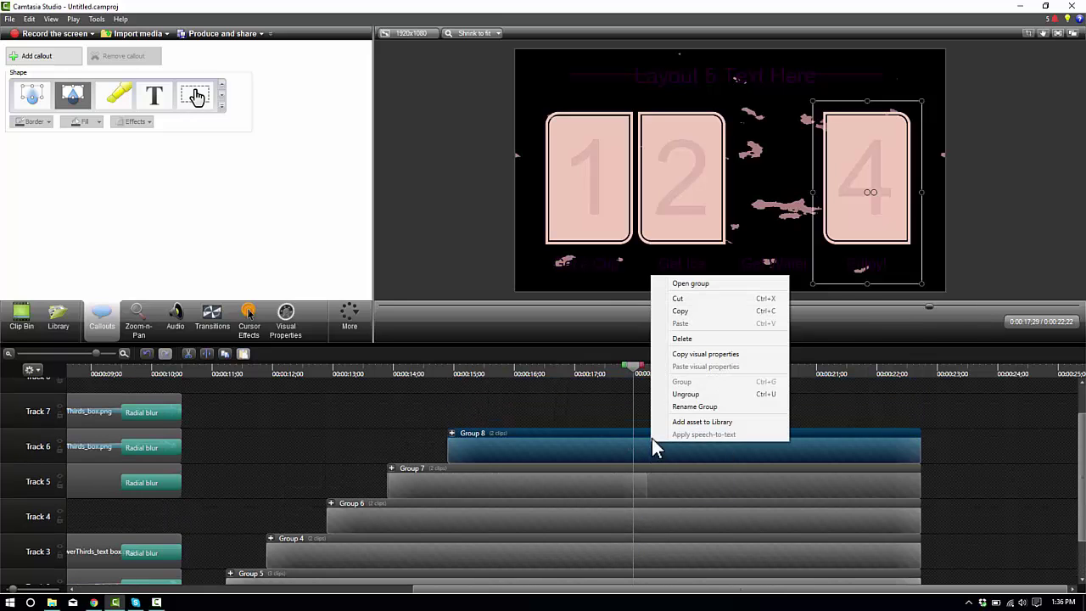
Step: Ungroup cards 3 and 4 and extend card 3's box image to match its label
left_click(670, 403)
right_click(651, 487)
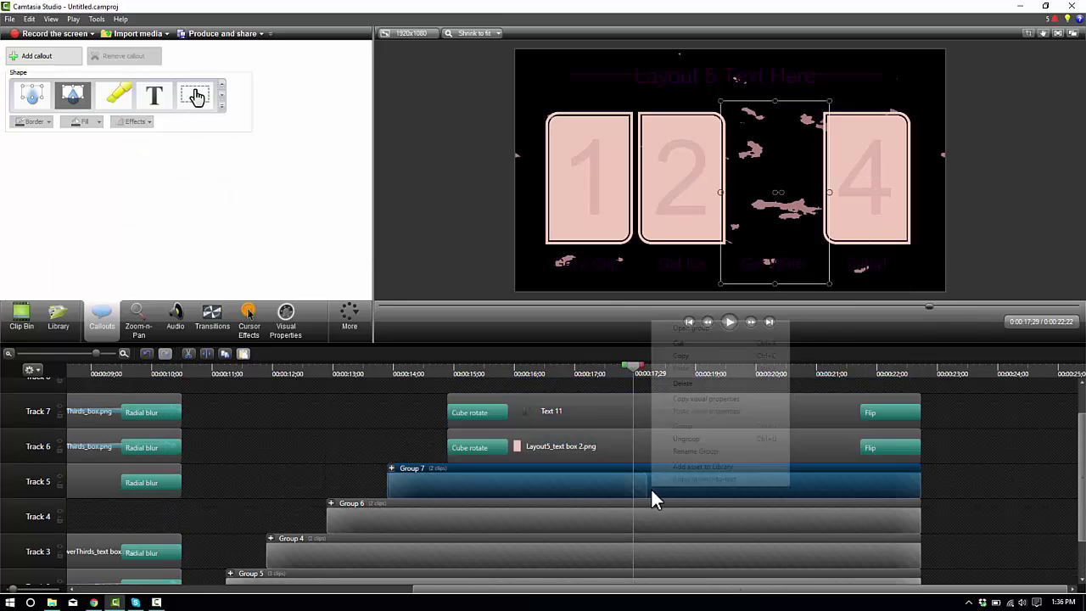
left_click(681, 454)
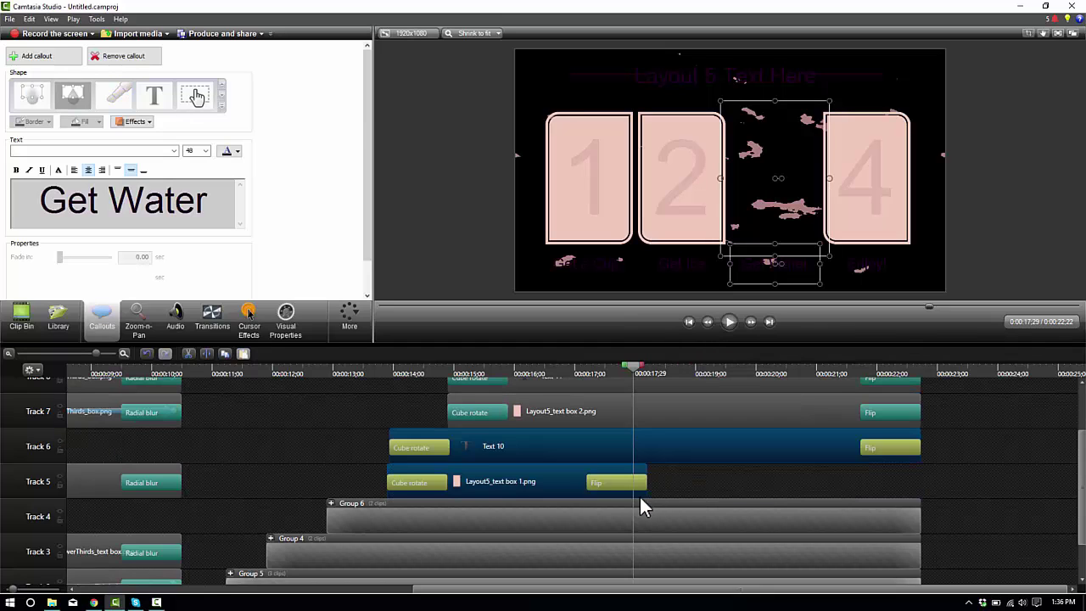
left_click(547, 479)
left_click_drag(772, 467, 848, 469)
Step: Regroup card 3's and card 4's text and box clips, moving Group 8 to Track 6
right_click(836, 481)
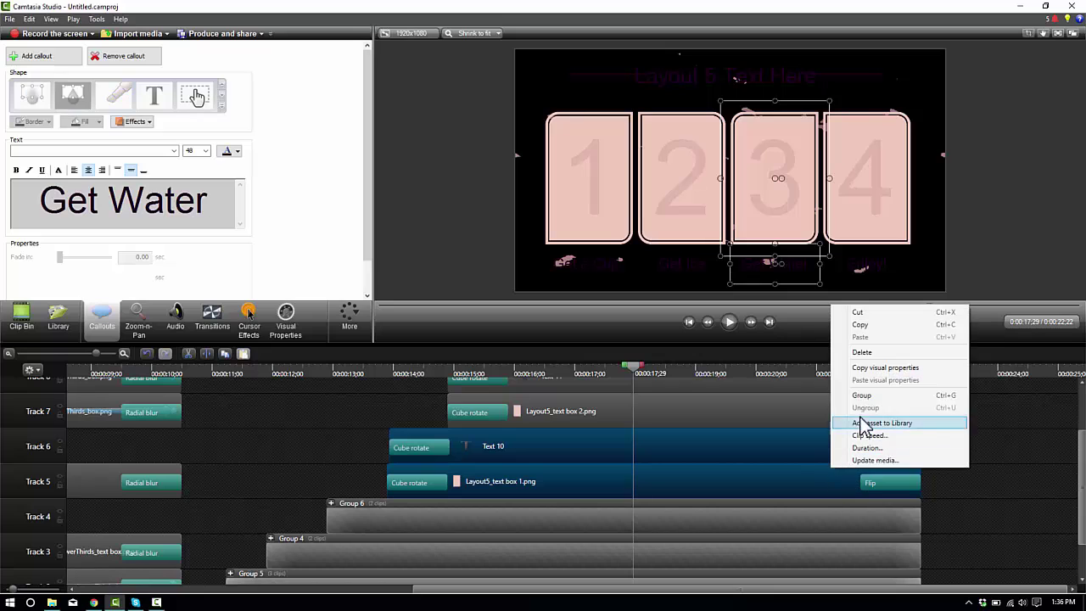
left_click(874, 398)
left_click(885, 441)
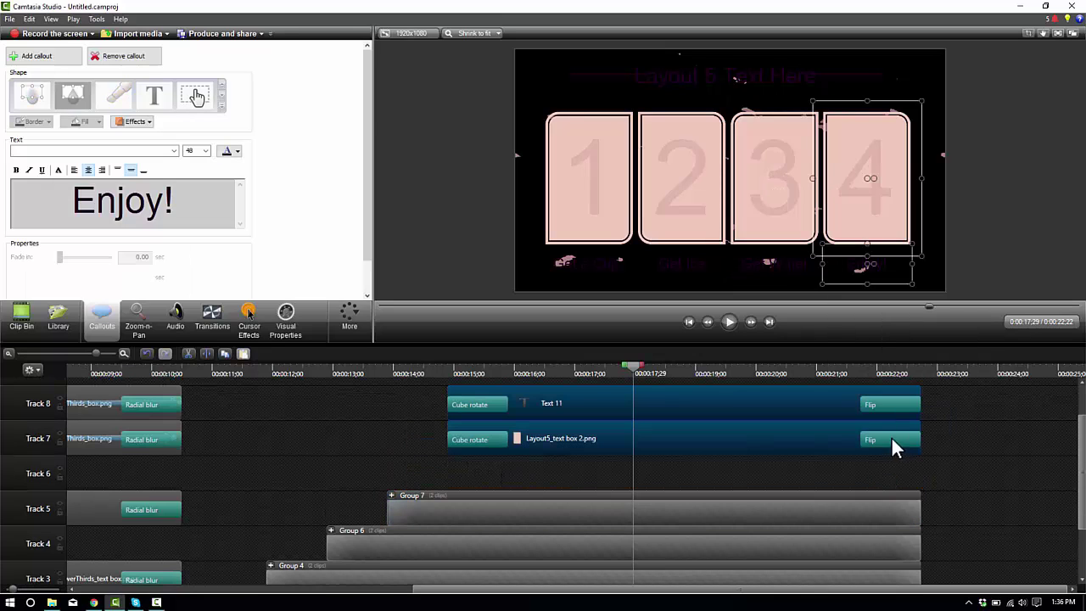
right_click(818, 439)
left_click(844, 354)
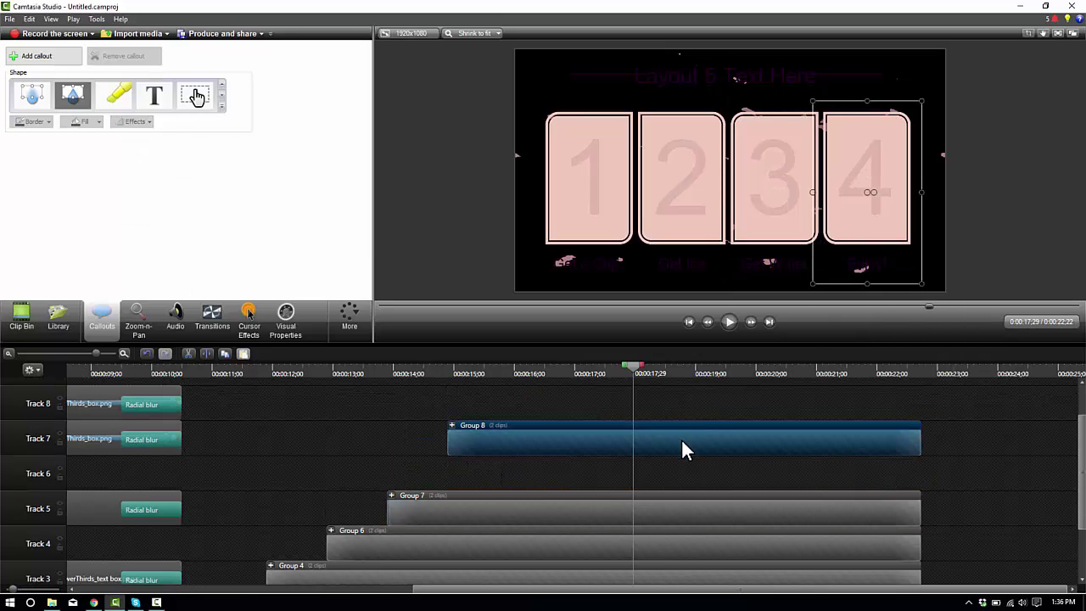
left_click_drag(681, 438, 687, 472)
scroll(475, 429, "down", 1)
scroll(390, 416, "down", 1)
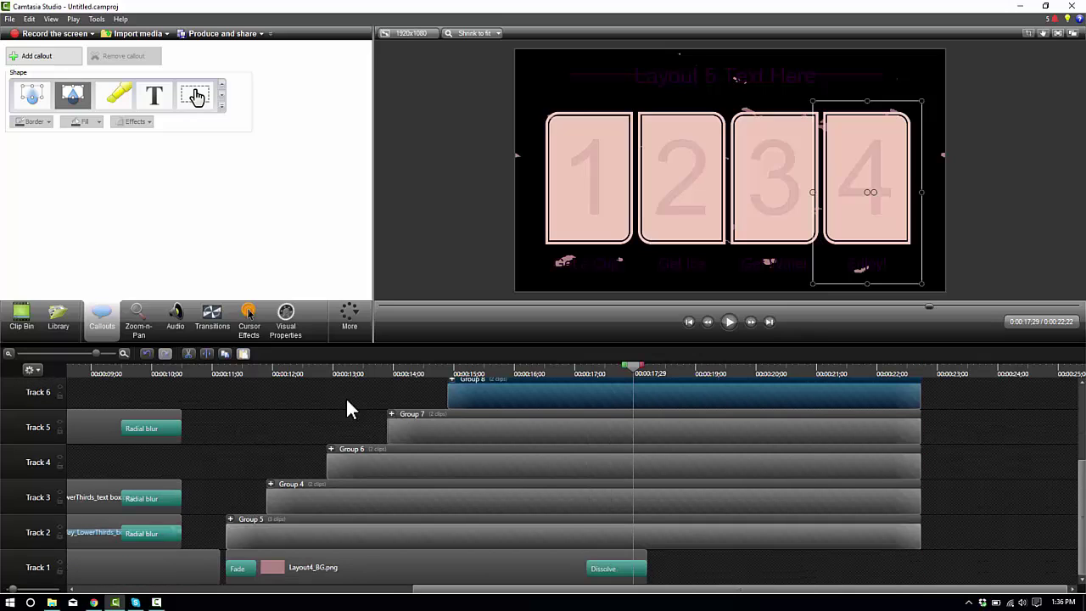
left_click(262, 374)
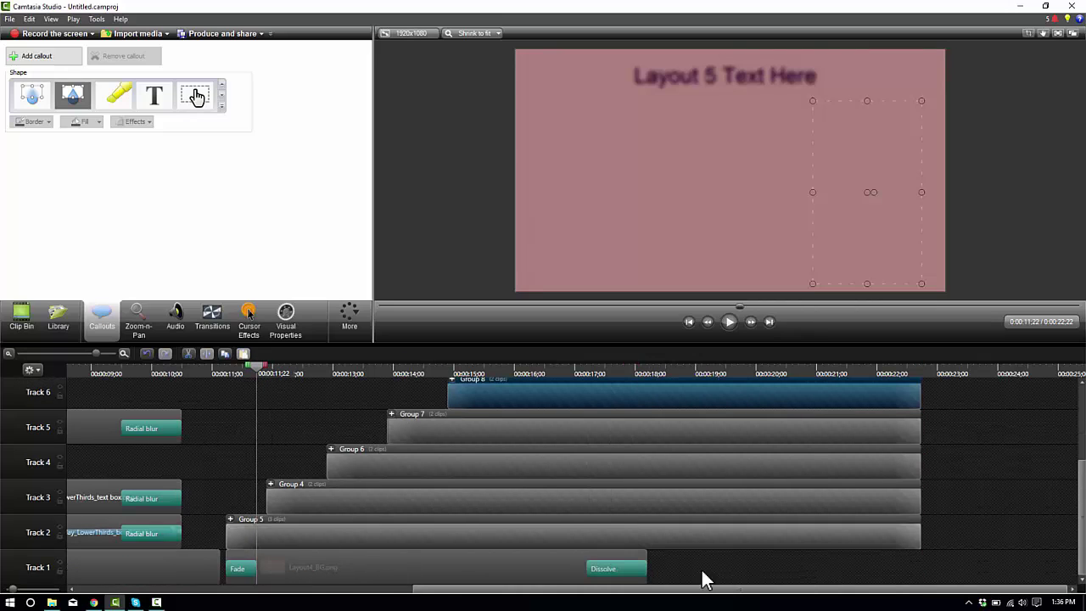
Step: Extend the pink Layout4_BG background and preview the title line through card 1
left_click_drag(647, 555, 1064, 560)
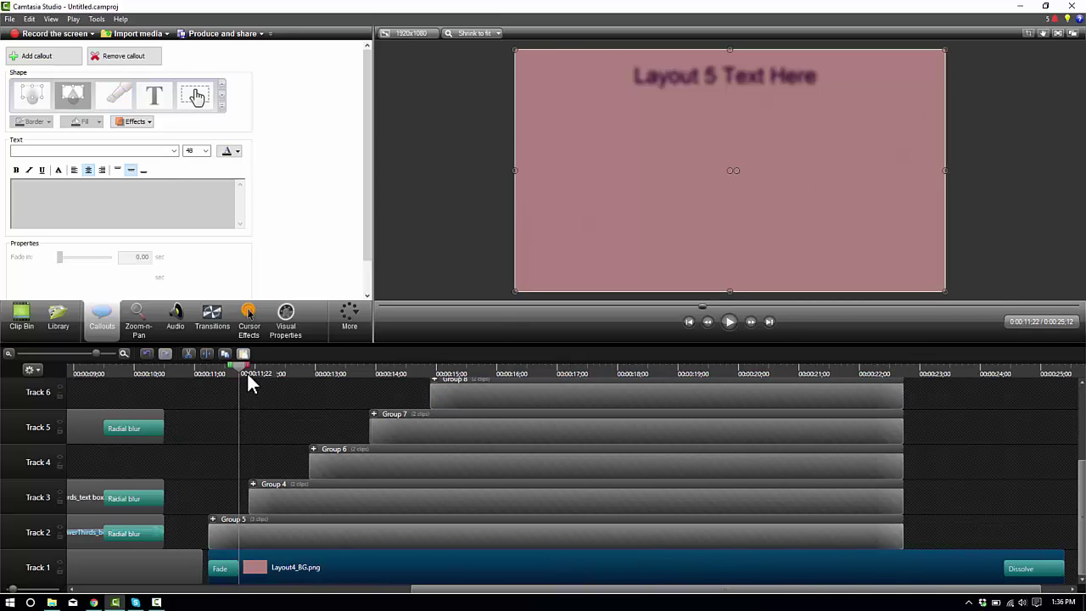
left_click_drag(247, 367, 273, 368)
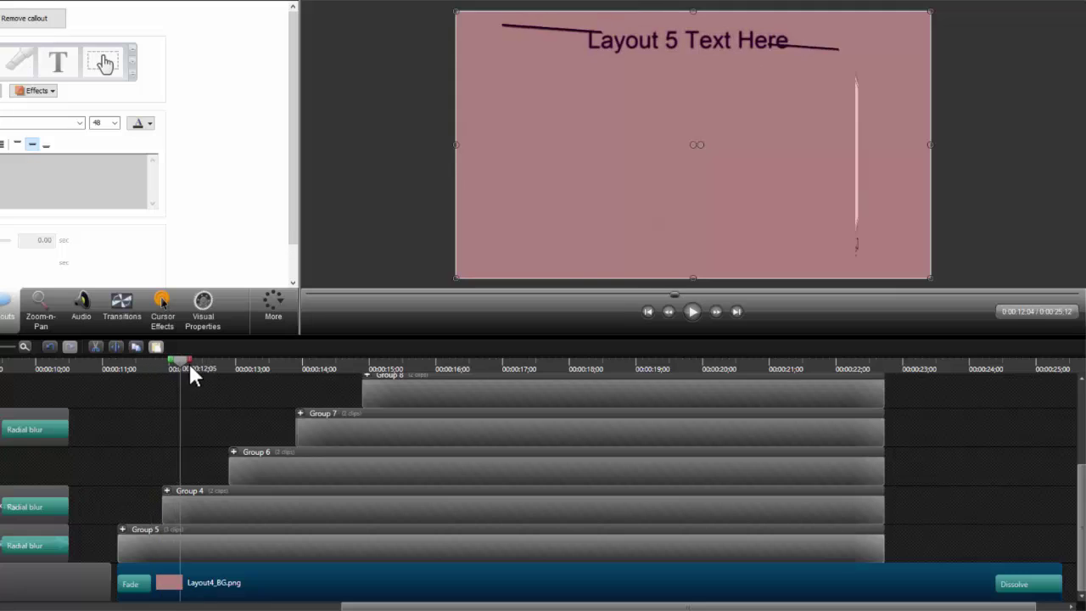
left_click_drag(190, 369, 509, 502)
scroll(264, 410, "up", 1)
key("space")
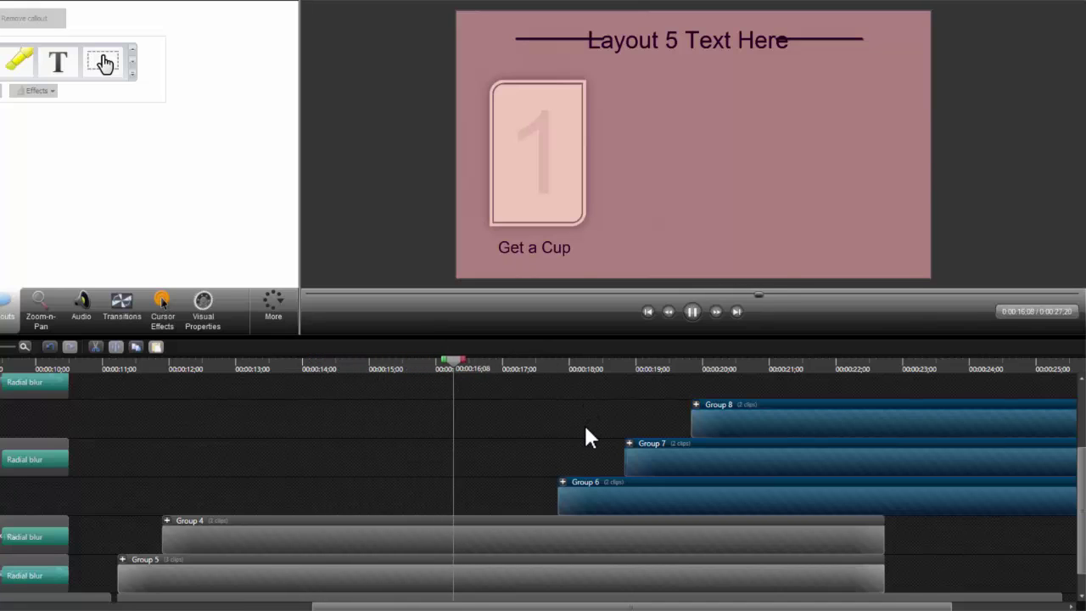
key("space")
Step: Move Group 6 with card 2 earlier to the playhead and preview it
left_click(577, 451)
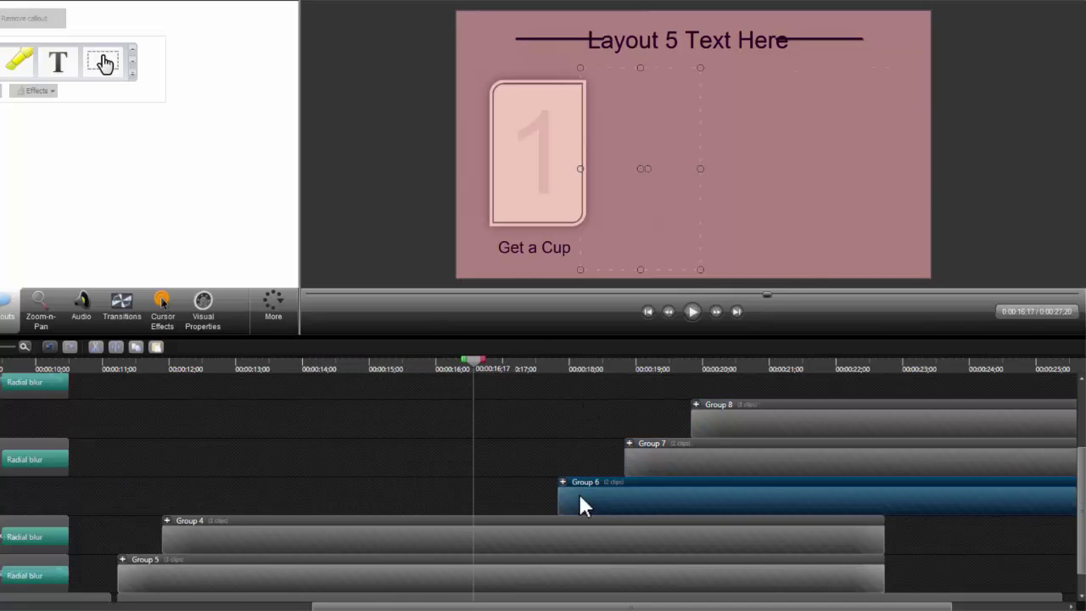
left_click_drag(569, 502, 528, 504)
key("space")
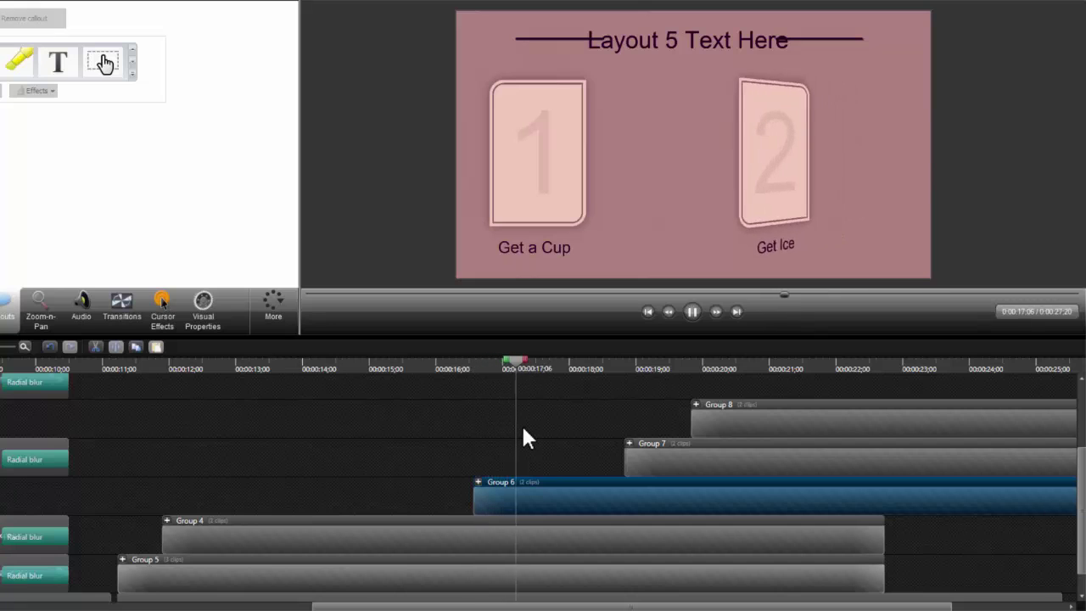
key("space")
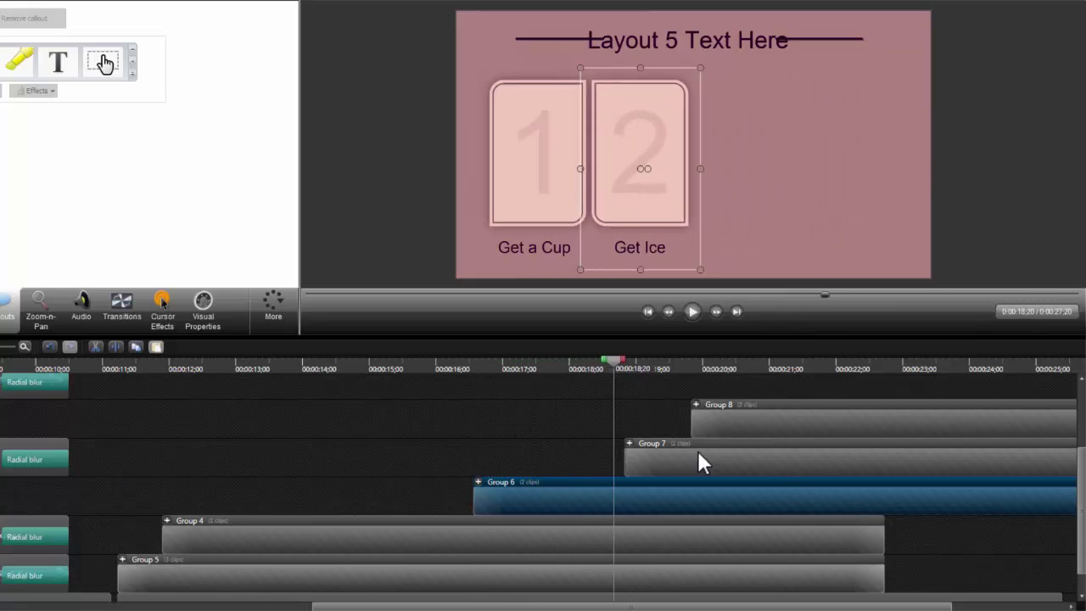
Step: Trim card 1's group, the lower clip, and Groups 6, 7, 8 to end with the background
scroll(689, 521, "down", 1)
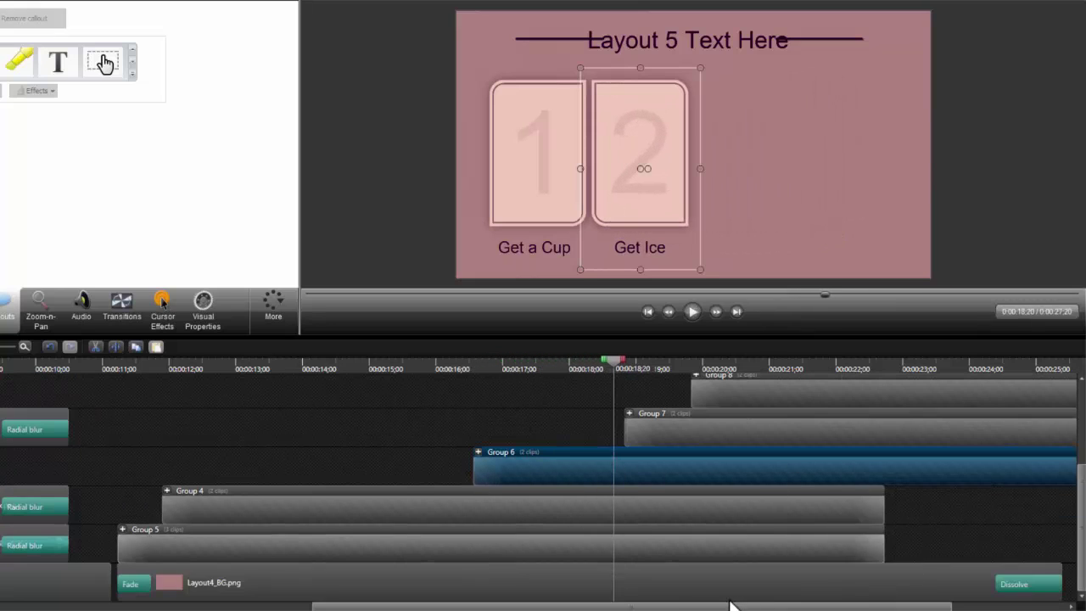
scroll(736, 546, "right", 3)
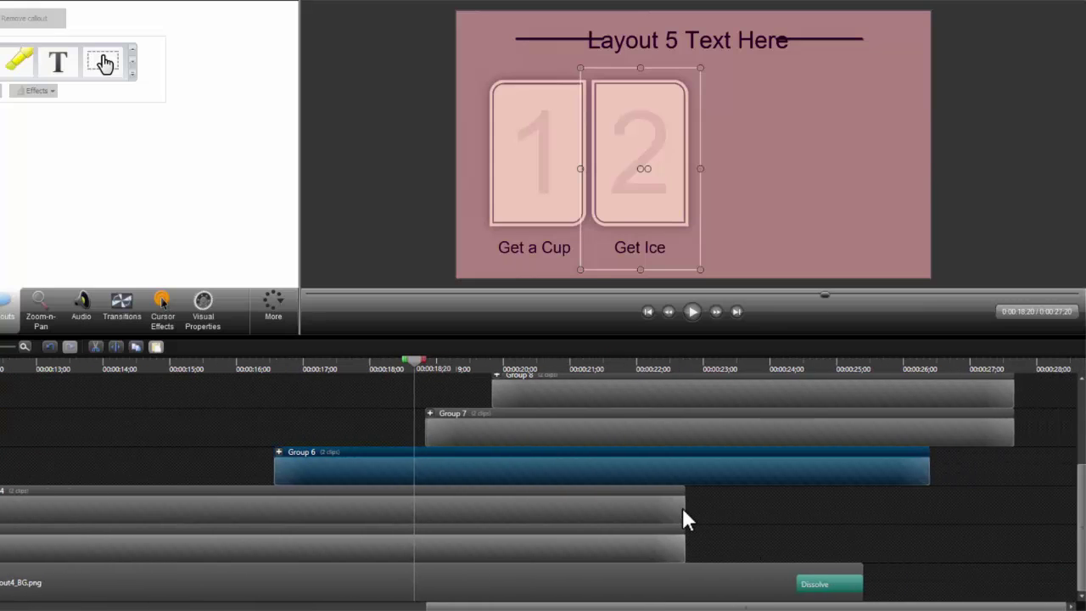
left_click_drag(684, 508, 863, 512)
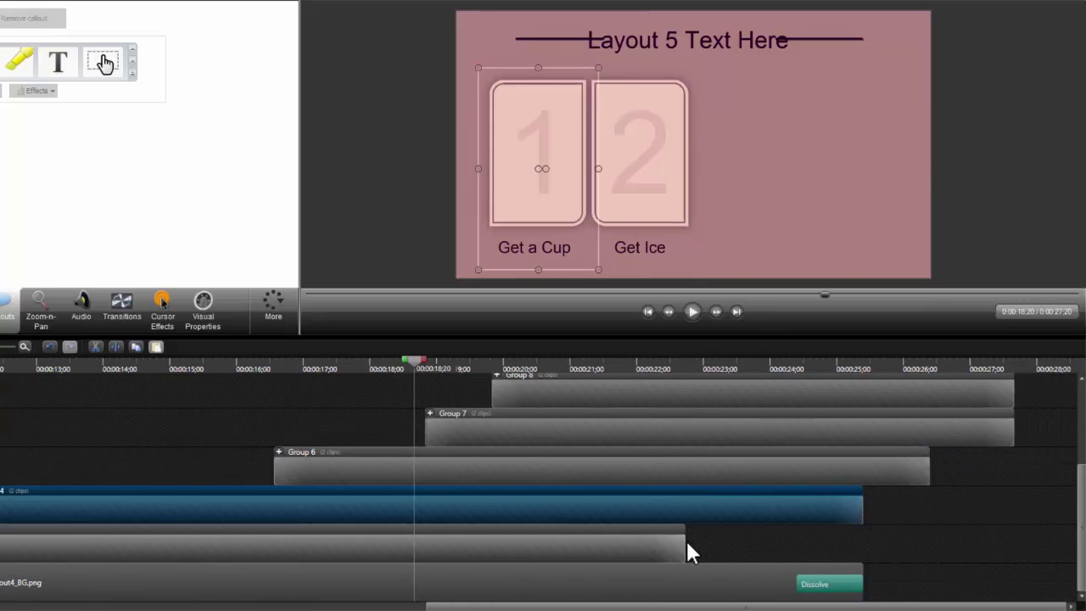
left_click_drag(688, 549, 863, 554)
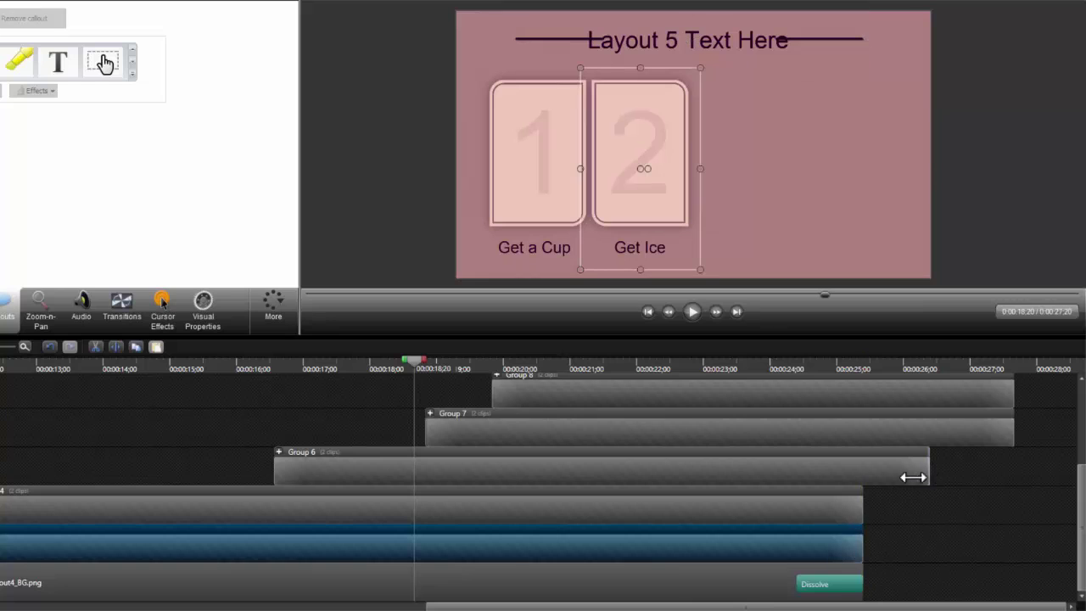
left_click_drag(913, 477, 863, 475)
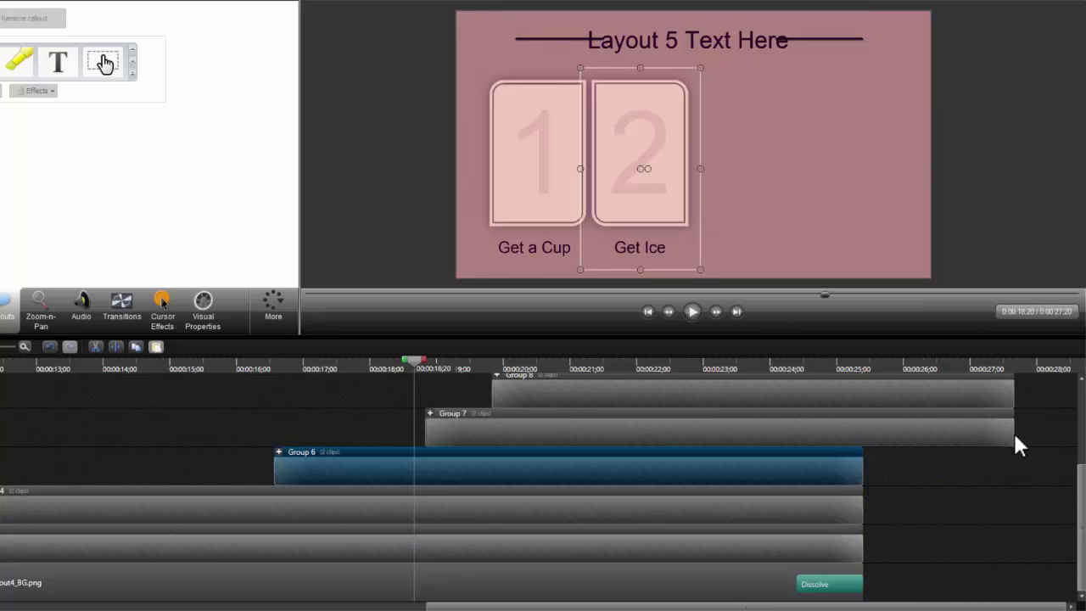
left_click_drag(1018, 448, 863, 432)
left_click_drag(1013, 395, 863, 406)
Step: Replace Group 3's 'Title Text Here' callout with 'Drinking Water', centred on the title box
left_click(141, 368)
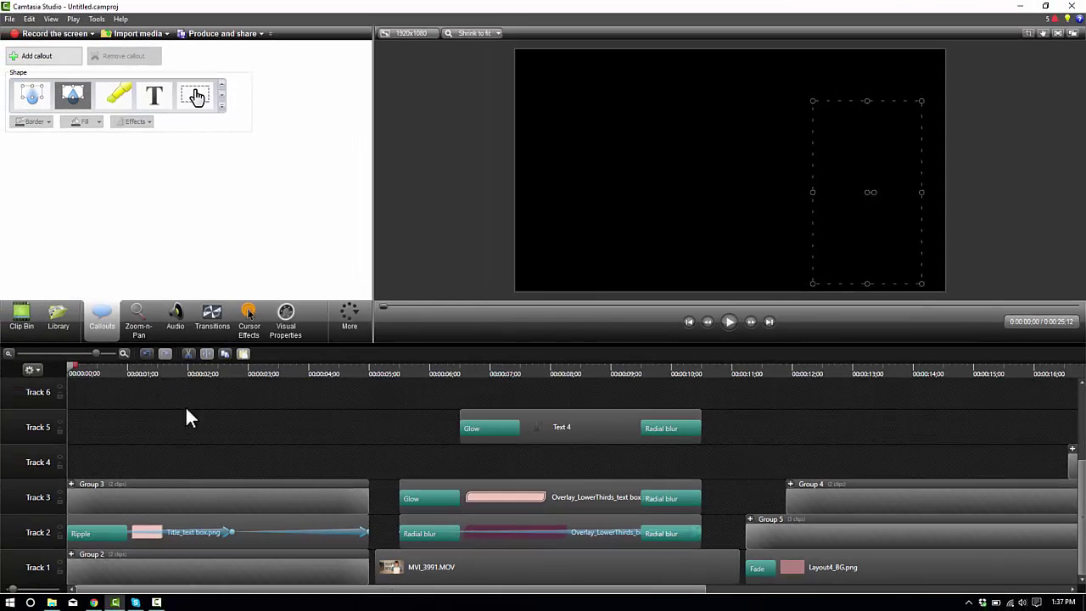
left_click(198, 373)
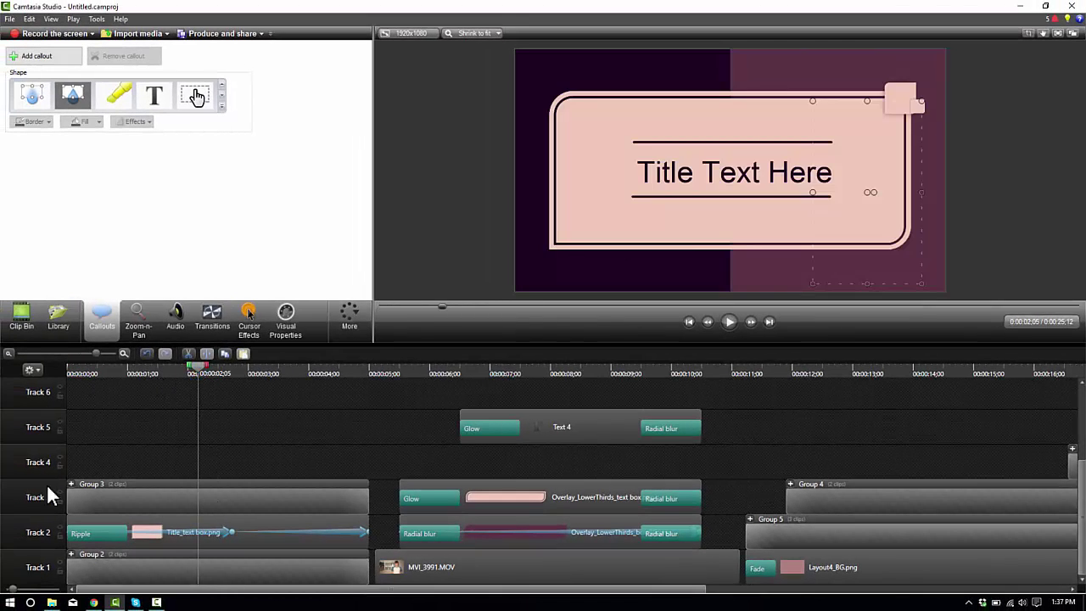
left_click(71, 483)
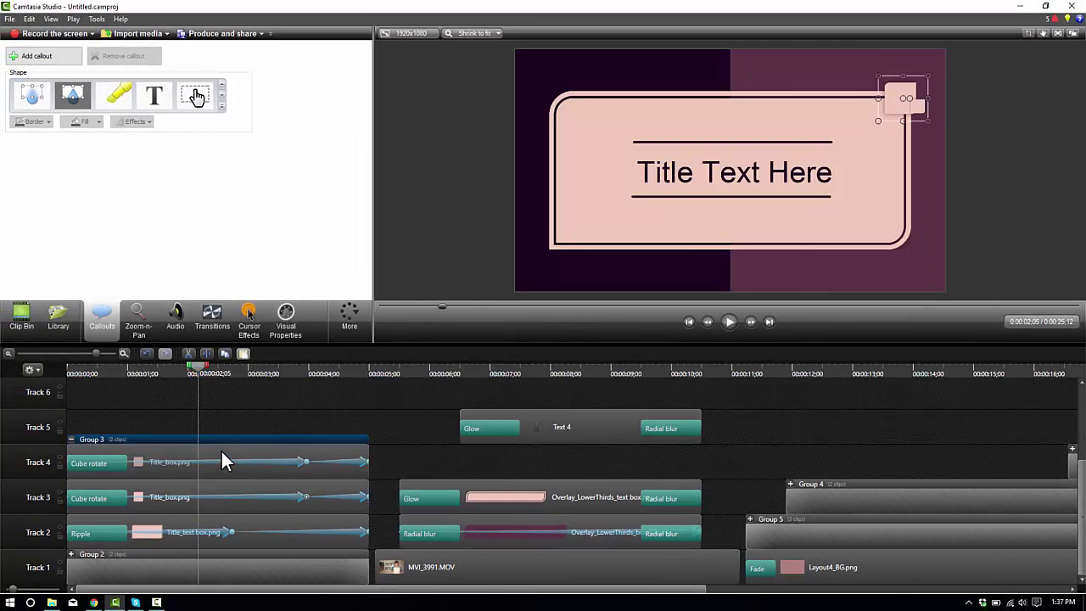
left_click(73, 439)
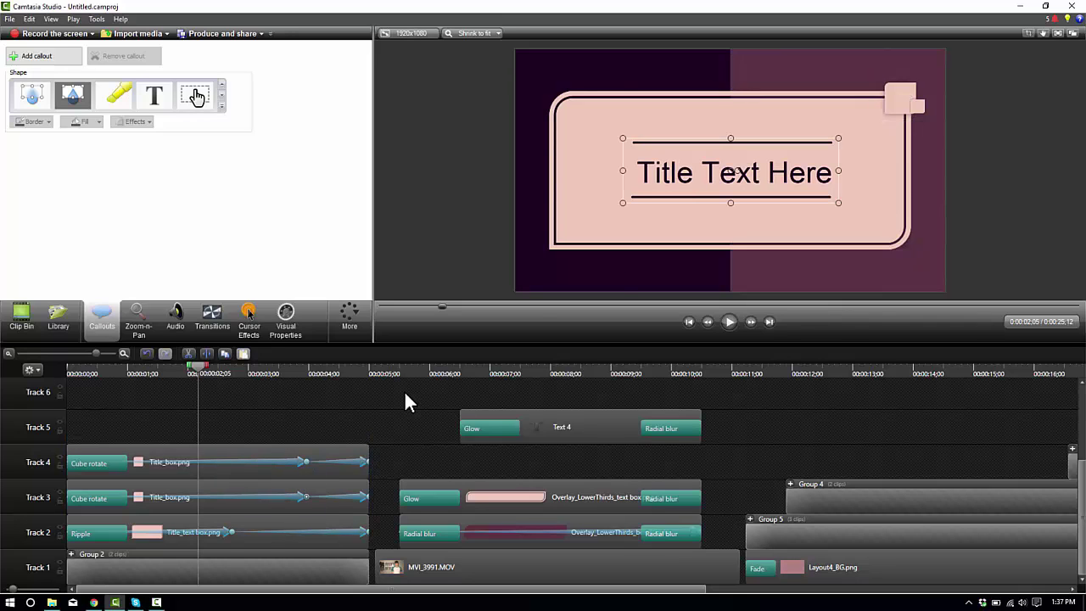
left_click(684, 174)
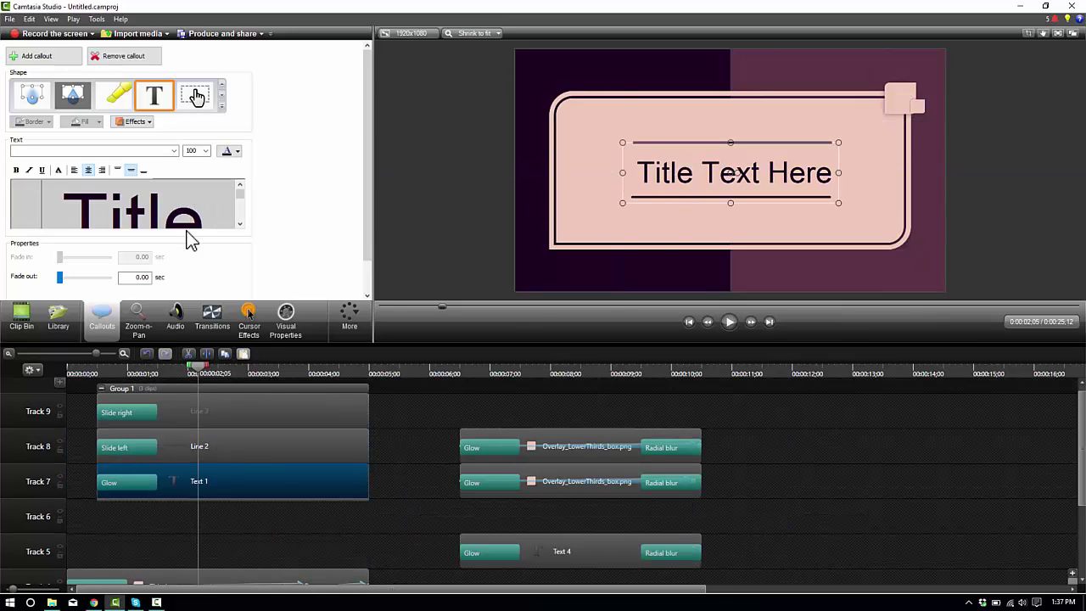
left_click(198, 204)
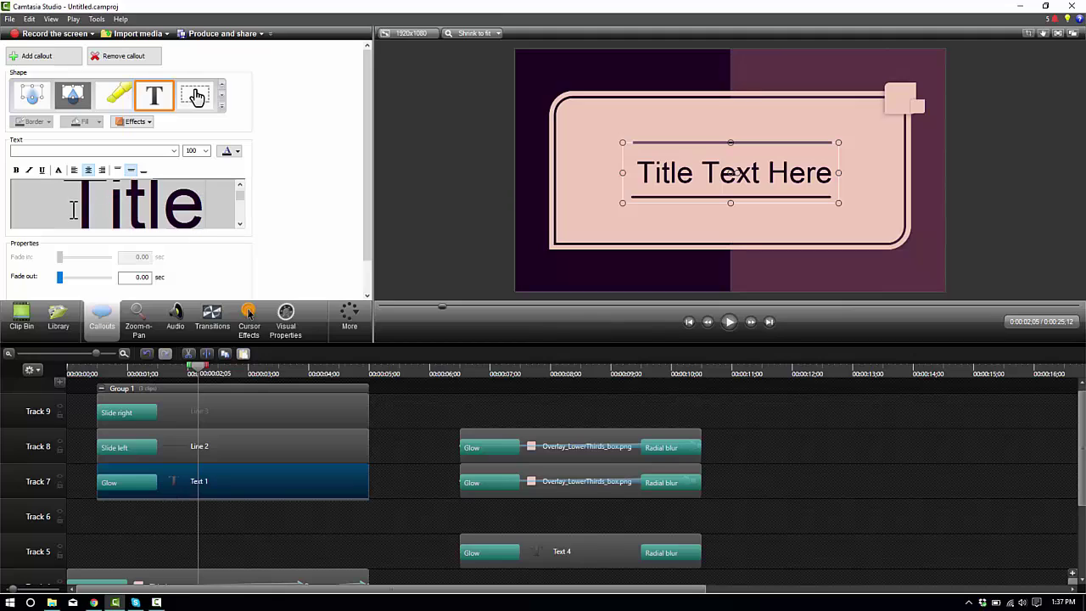
key("ctrl+a")
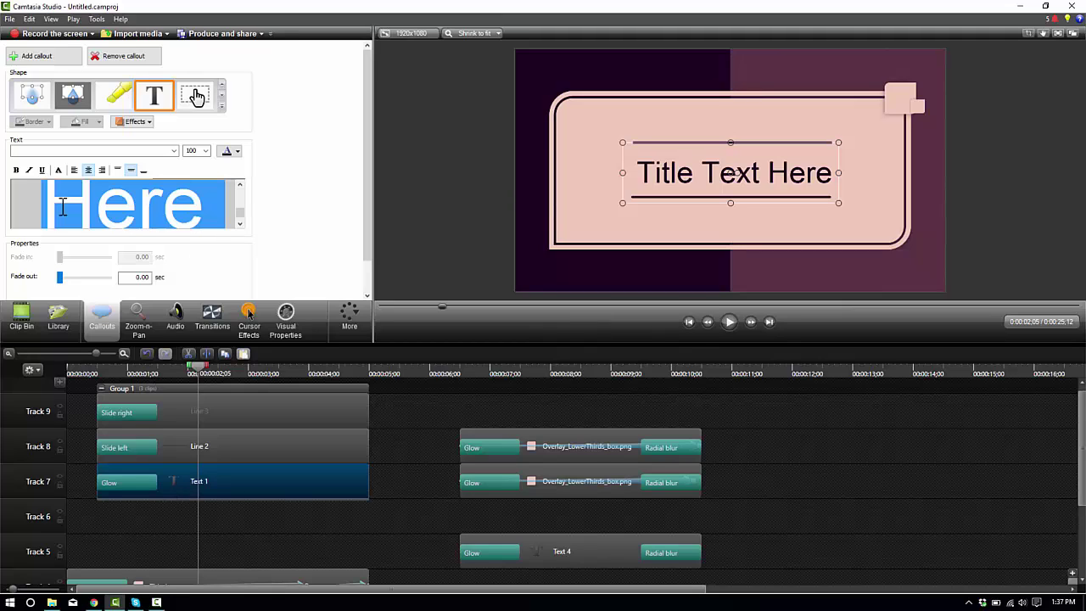
type("Drinking Wate")
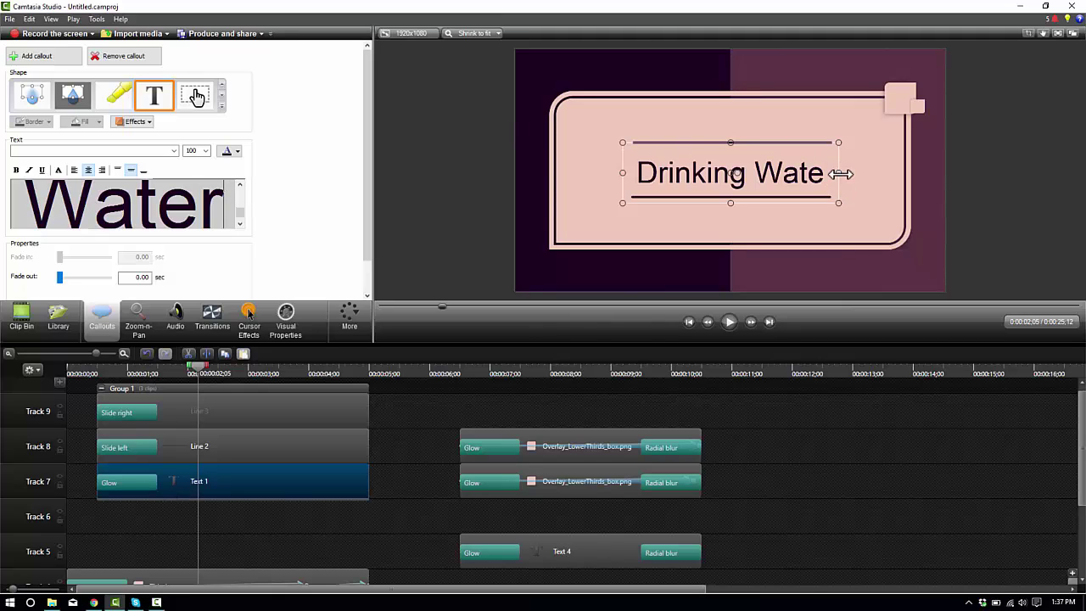
type("r")
left_click_drag(766, 190, 767, 188)
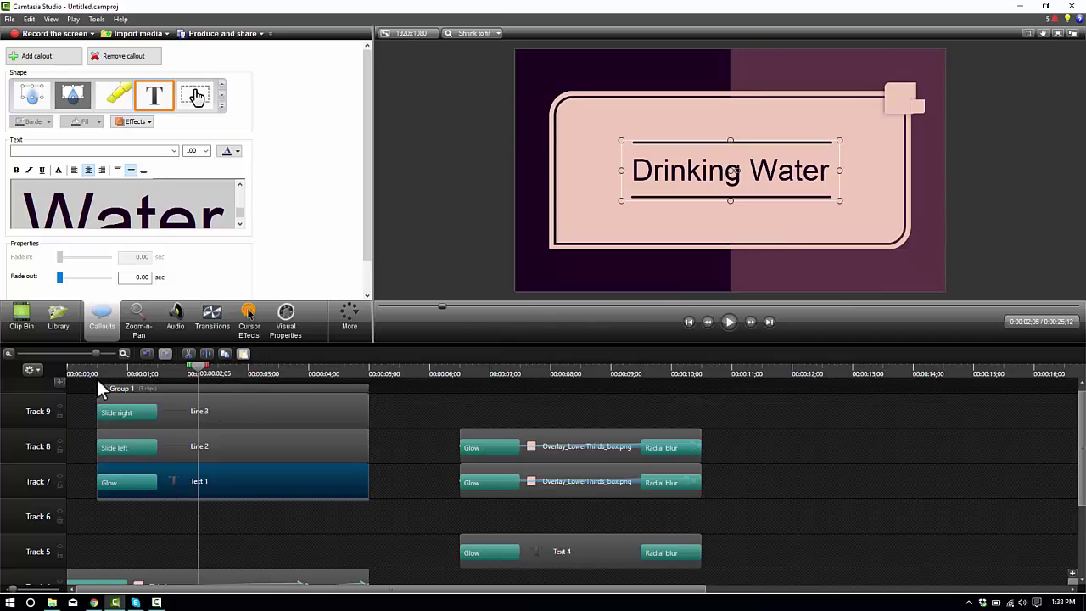
left_click(71, 373)
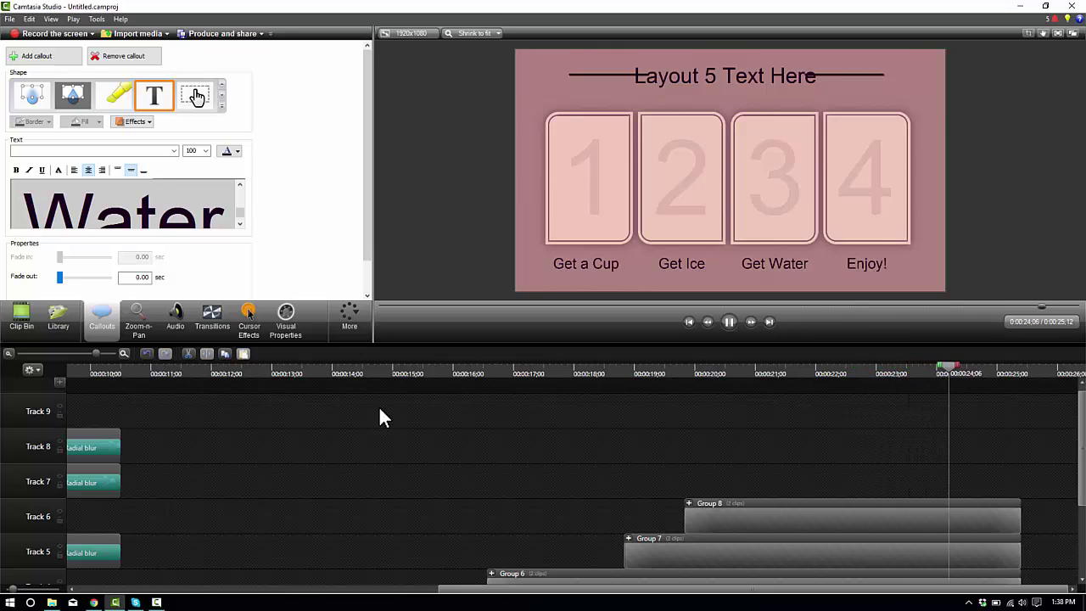
key("space")
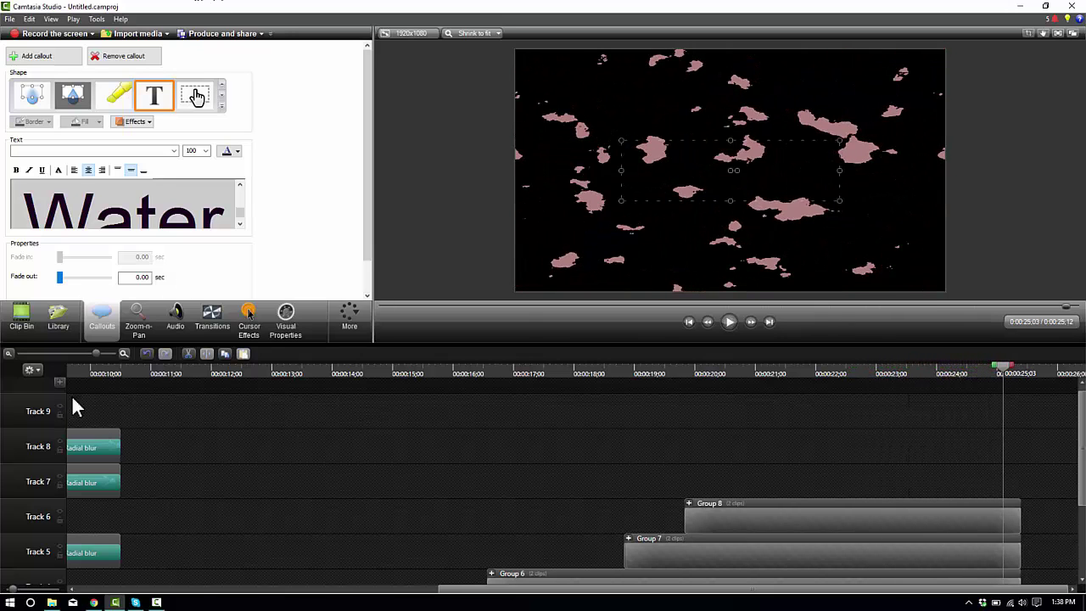
Step: Preview the Library's Lush theme assets: Layout 4, Title, Layout 3, Layout 2 and Layout 1
left_click(61, 326)
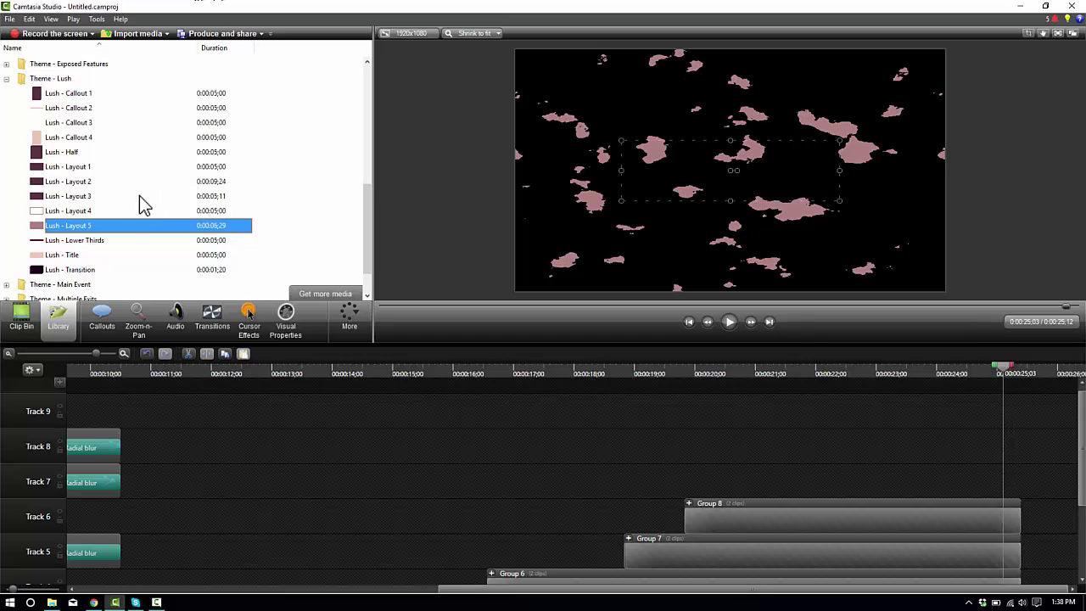
left_click(75, 211)
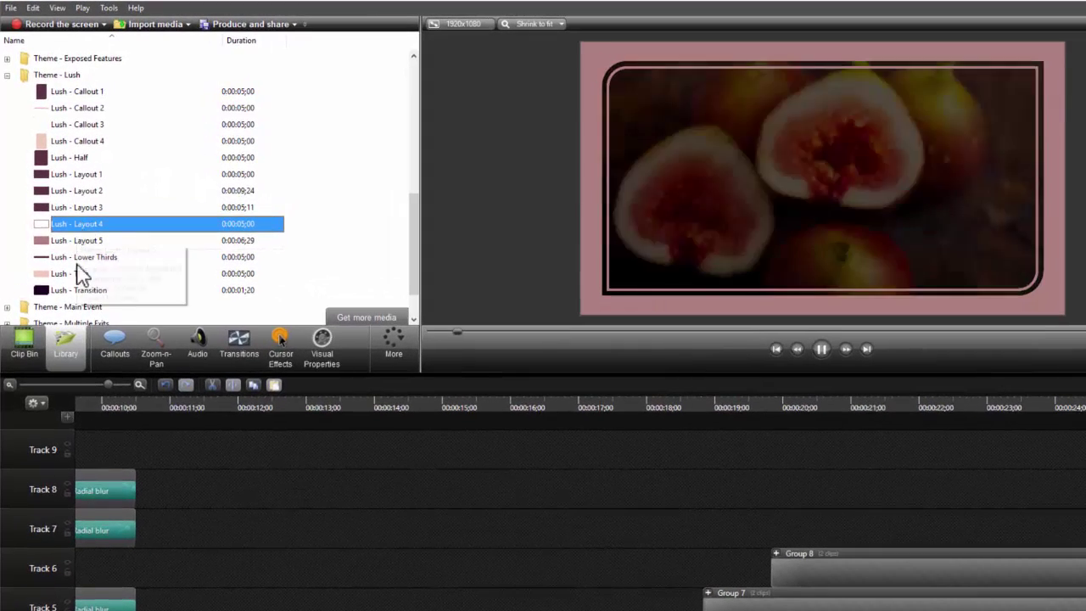
left_click(77, 273)
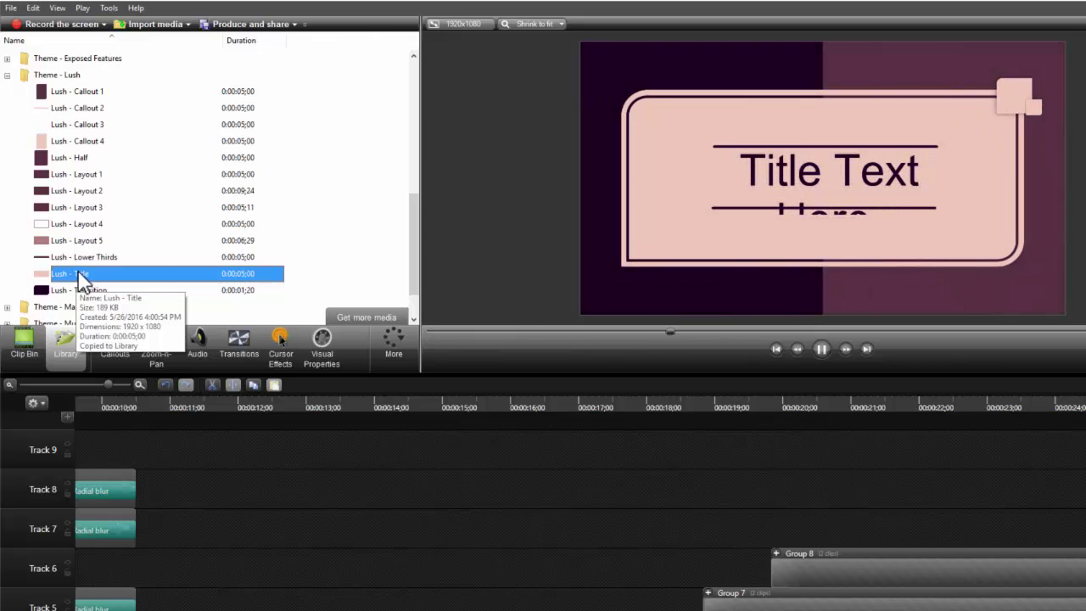
left_click(82, 207)
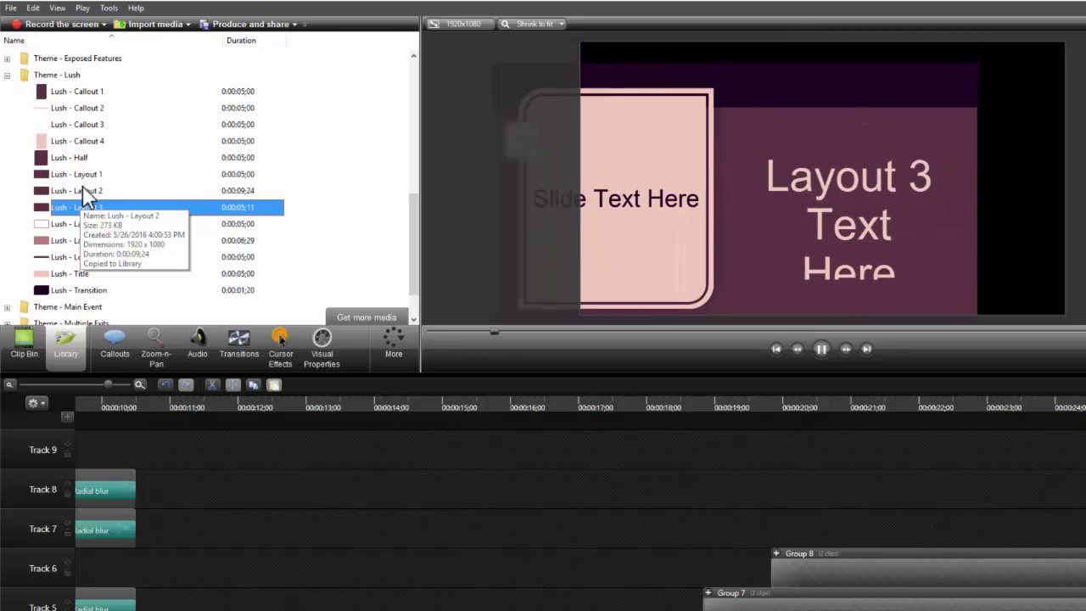
left_click(85, 191)
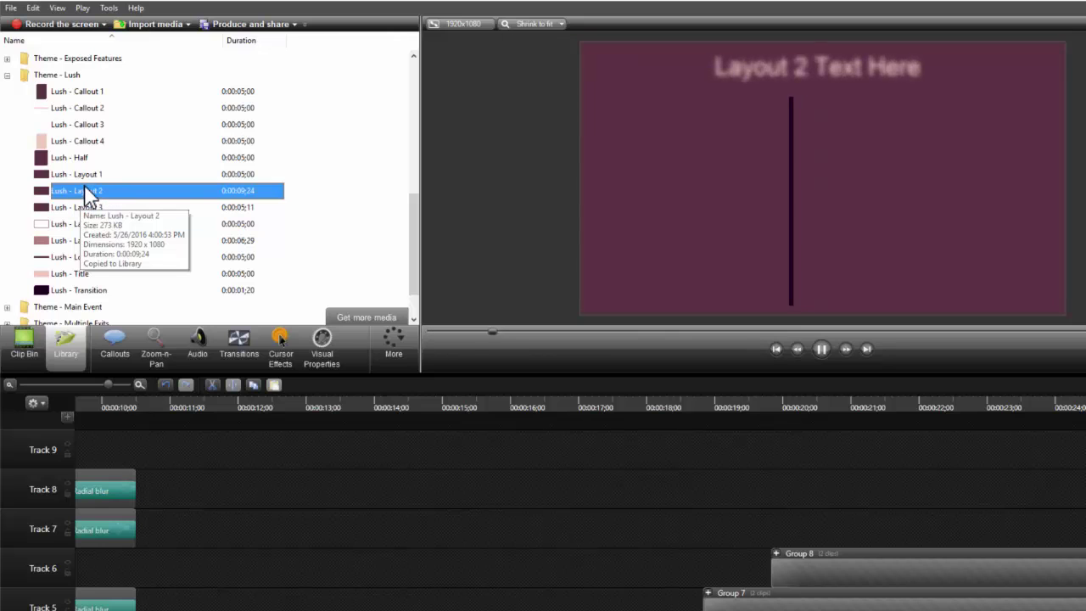
left_click(85, 176)
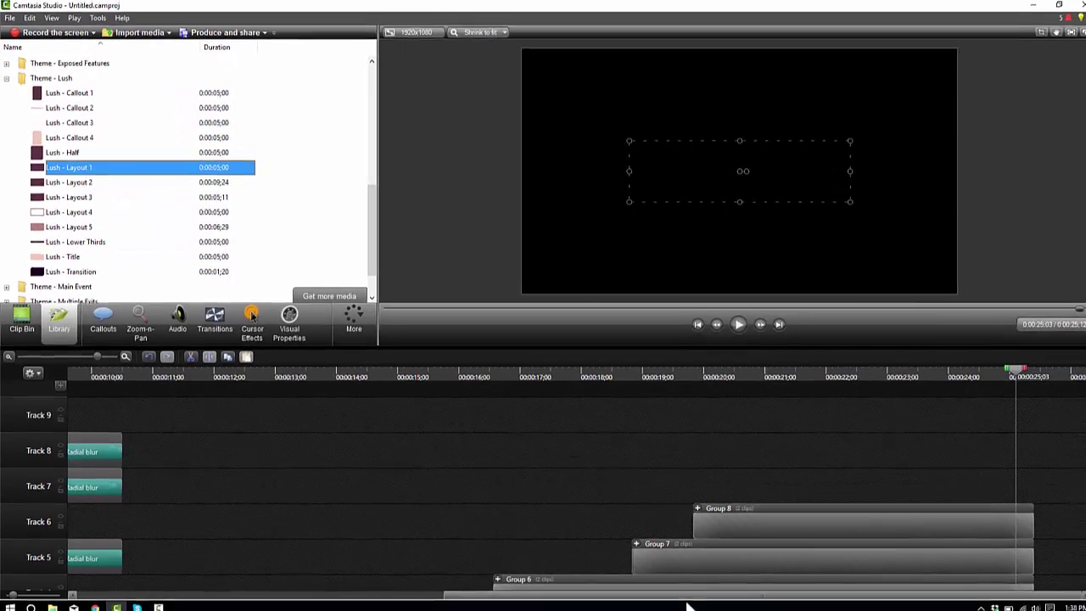
scroll(909, 572, "down", 3)
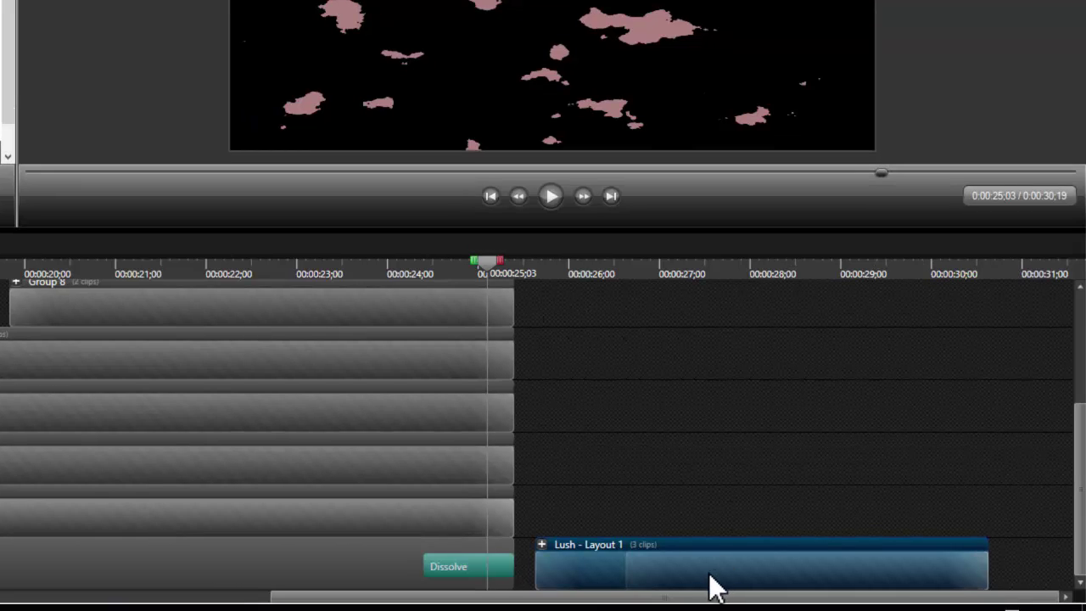
Step: Snap the Lush - Layout 1 group against the step cards and ungroup it
left_click_drag(709, 573, 716, 580)
left_click(566, 270)
left_click(653, 270)
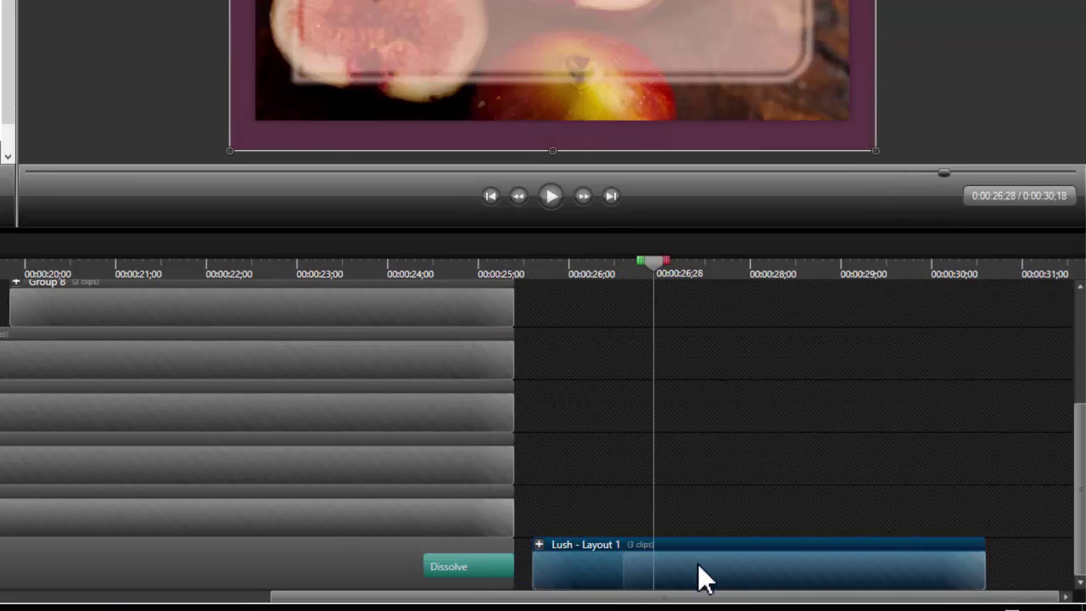
right_click(697, 564)
left_click(737, 486)
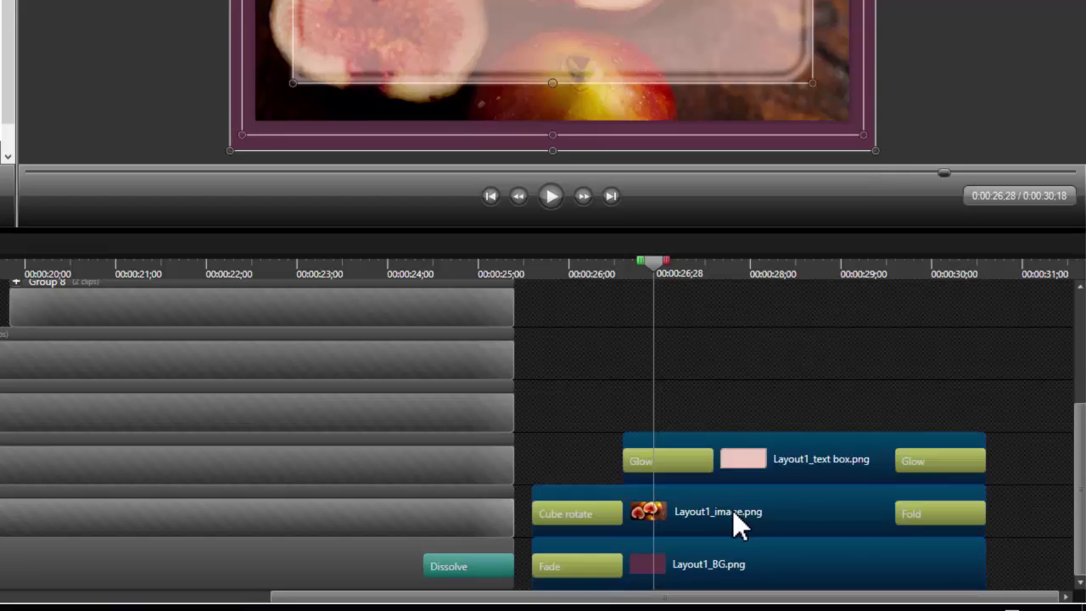
Step: Retype the Layout 1 text box as 'And That Is All' and play from the start
left_click(800, 480)
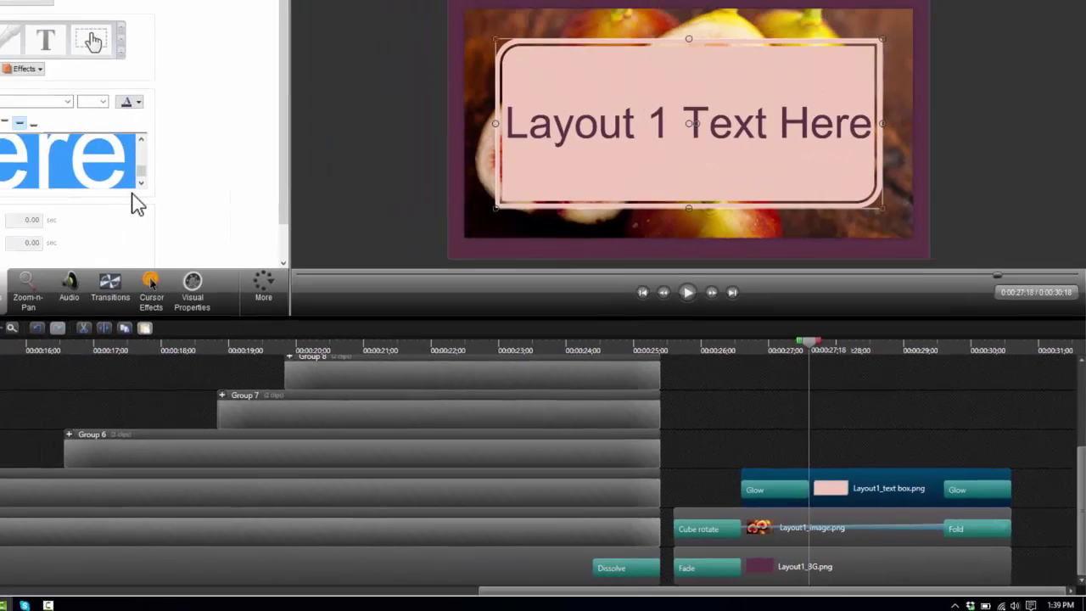
type("And That")
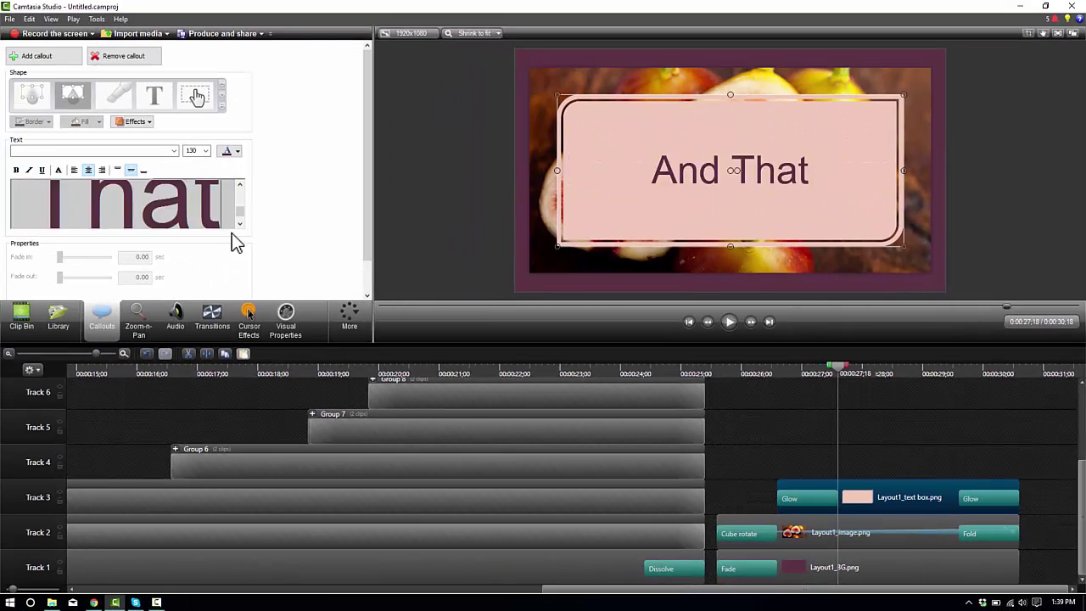
type(" Is All")
left_click(751, 371)
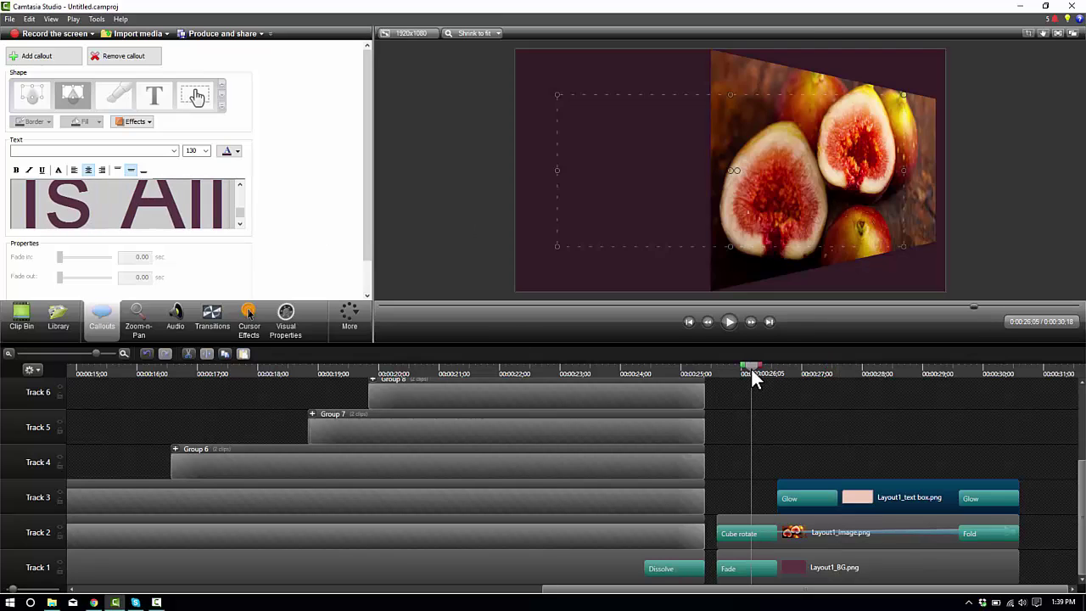
key("Home")
key("space")
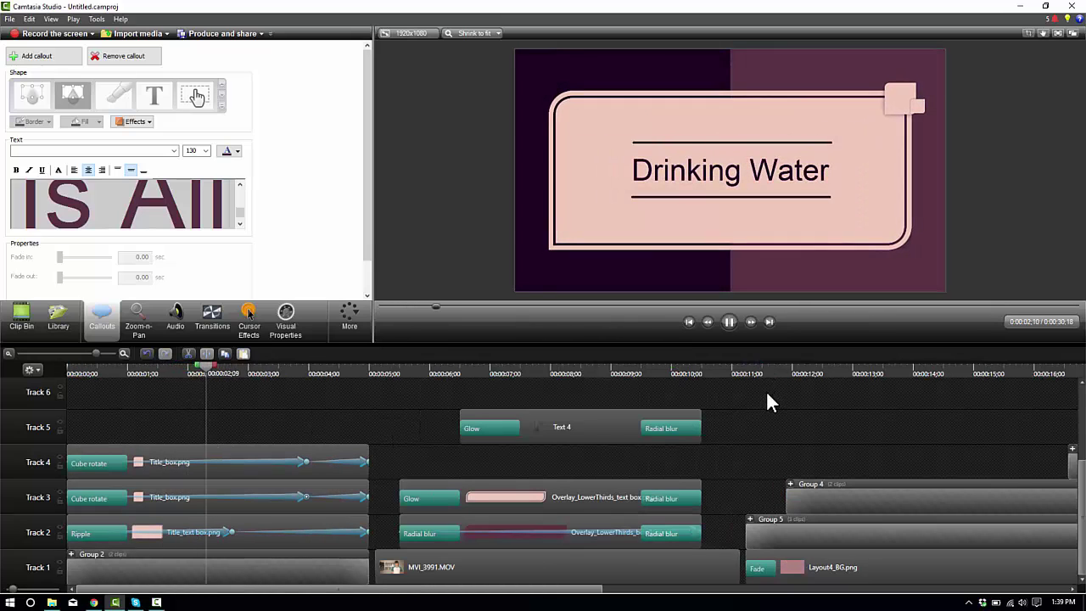
key("space")
key("space")
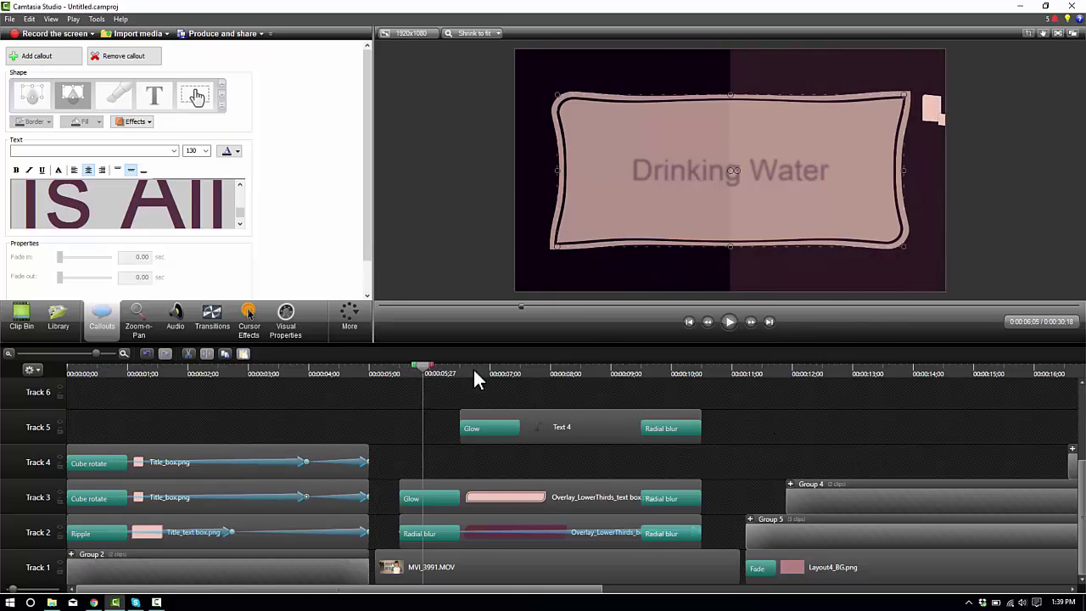
left_click_drag(490, 370, 535, 400)
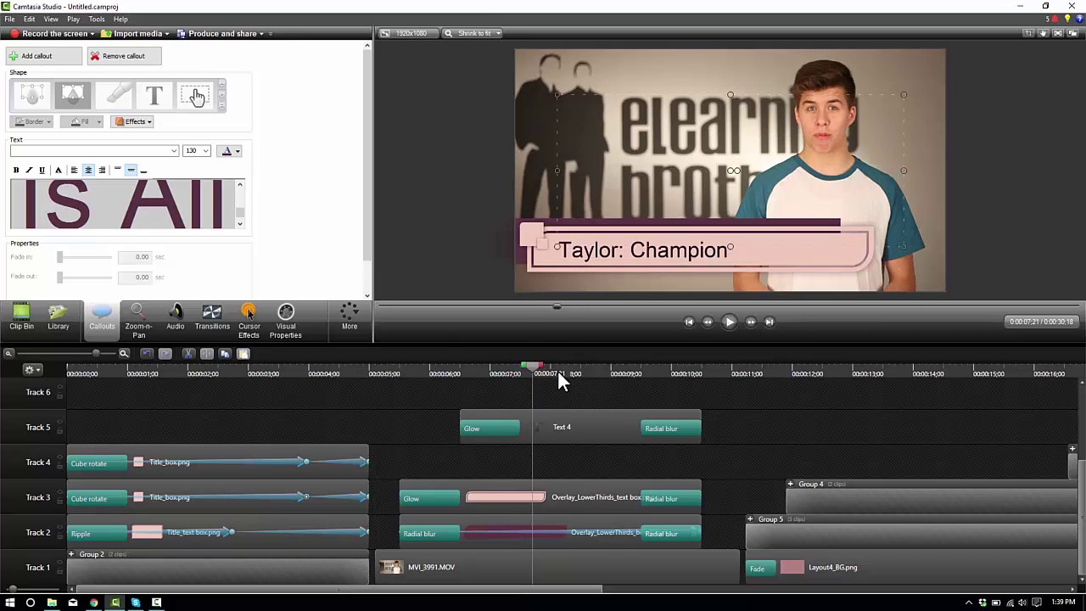